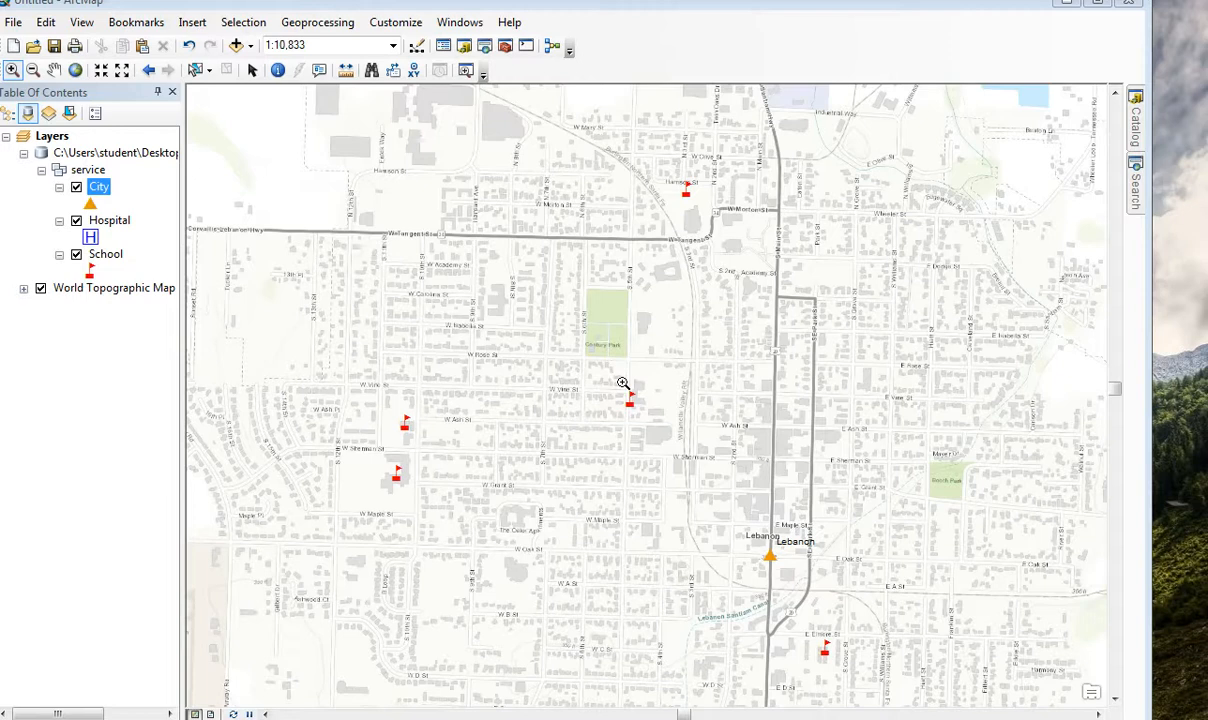
# Open the Catalog and examine the city, hospital and school feature classes in the service dataset of ShareasaService.gdb.
pyautogui.click(929, 192)
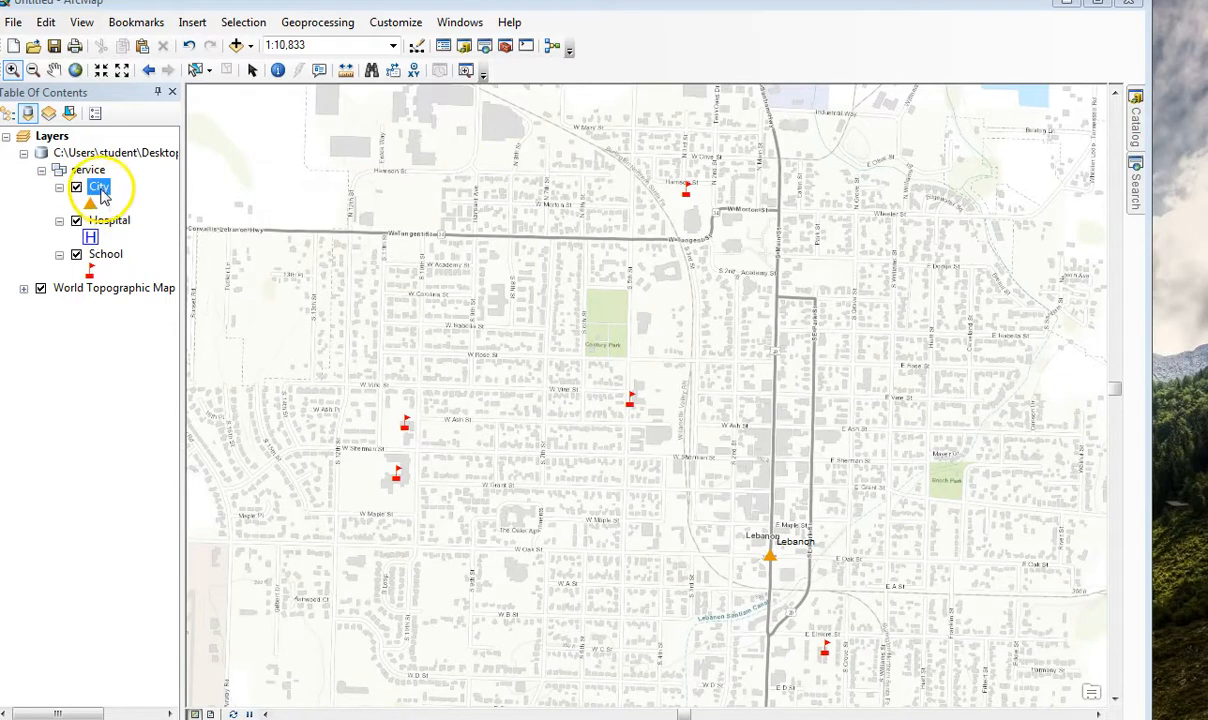
pyautogui.click(76, 187)
pyautogui.click(1136, 122)
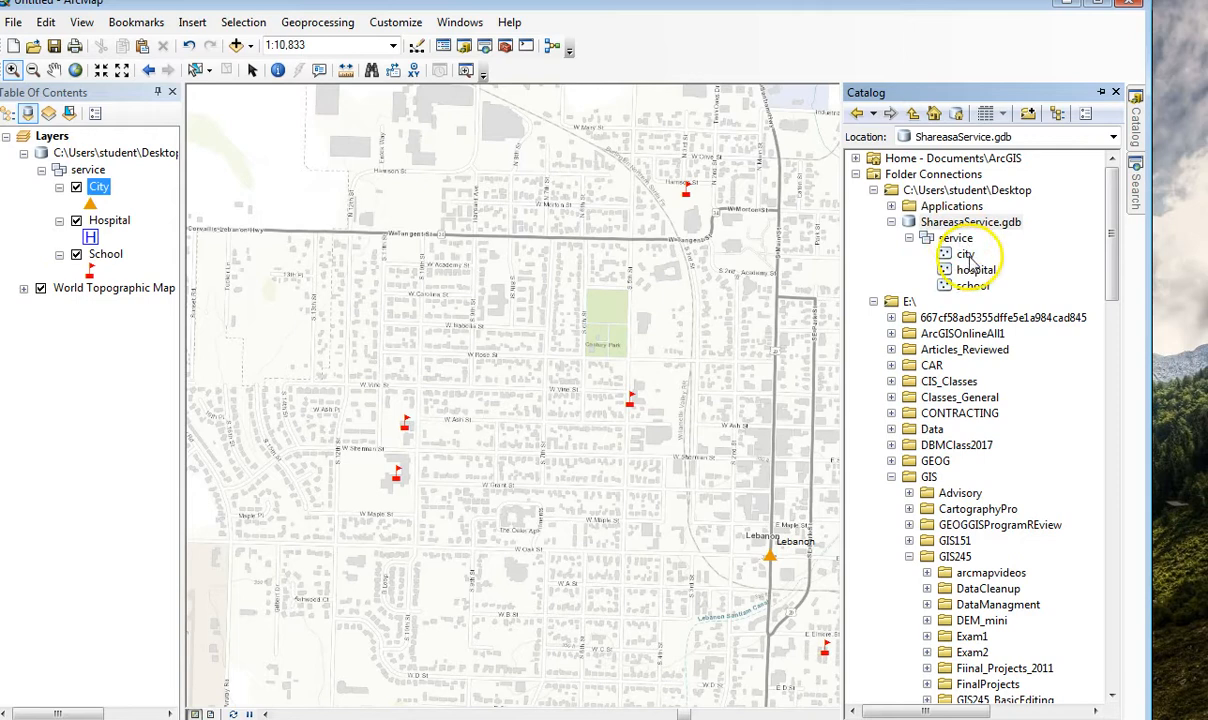
pyautogui.click(968, 256)
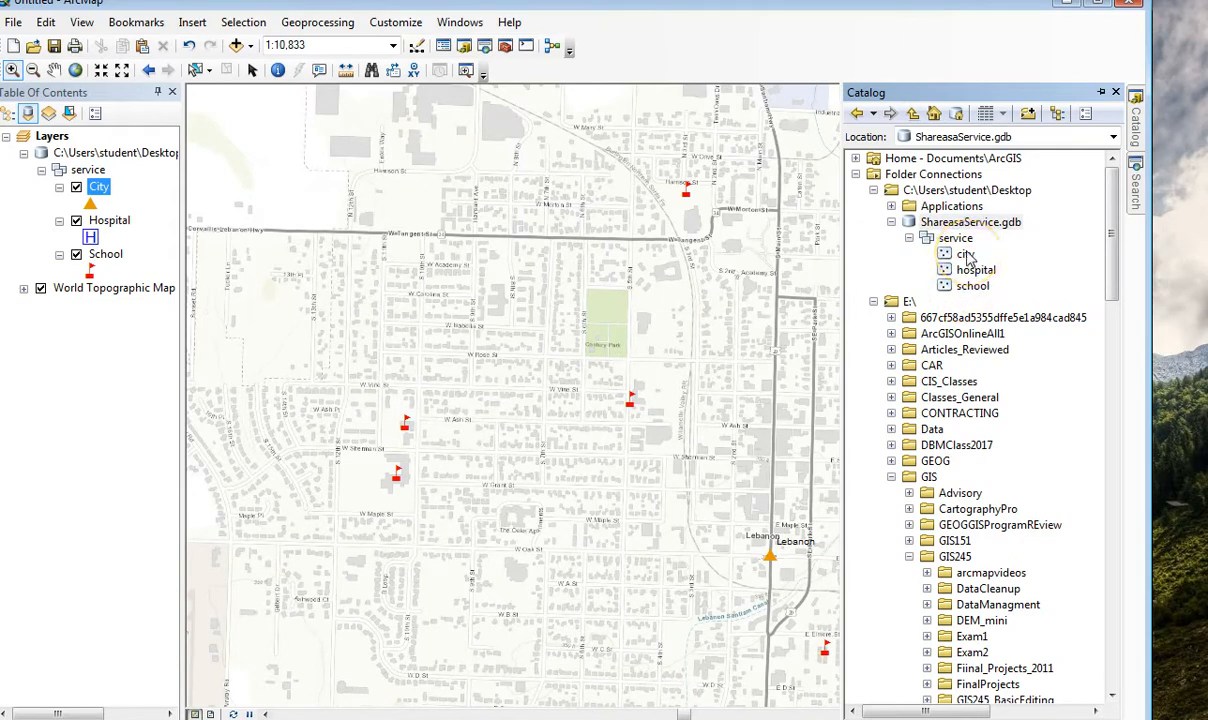
# Zoom the map to the Hospital layer and collapse the Catalog.
pyautogui.moveTo(722, 427); pyautogui.dragTo(650, 405)
pyautogui.rightClick(113, 230)
pyautogui.click(219, 316)
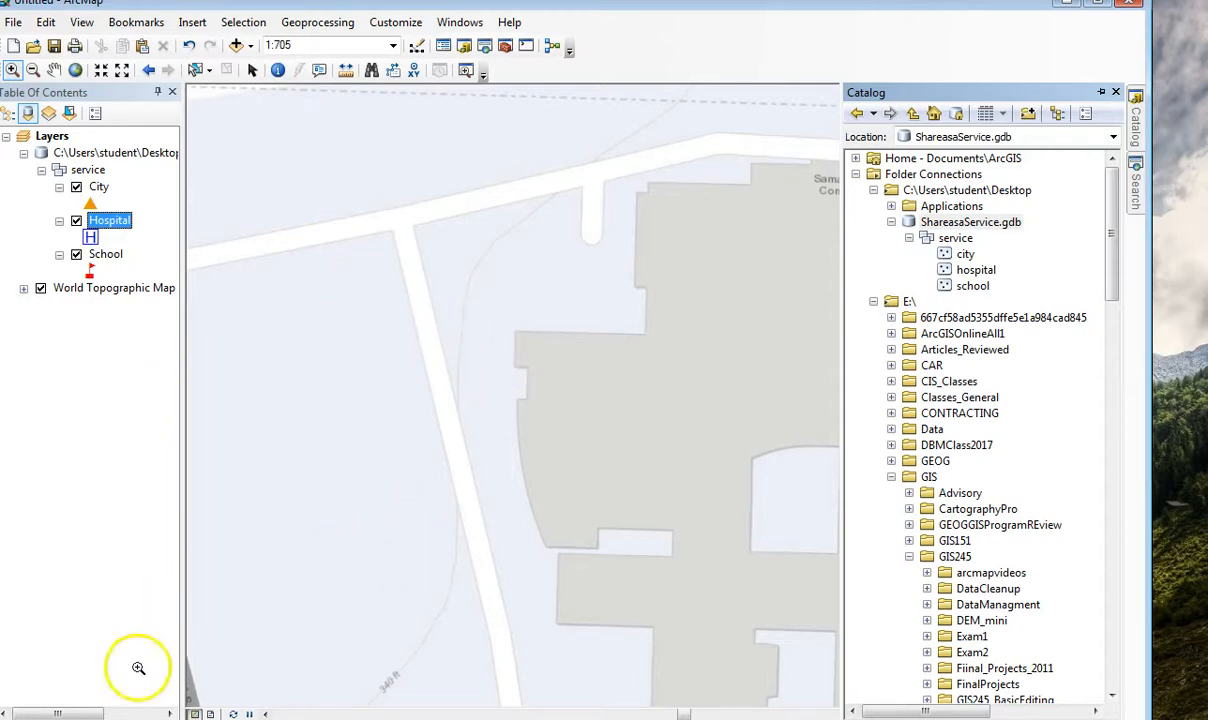
pyautogui.click(127, 411)
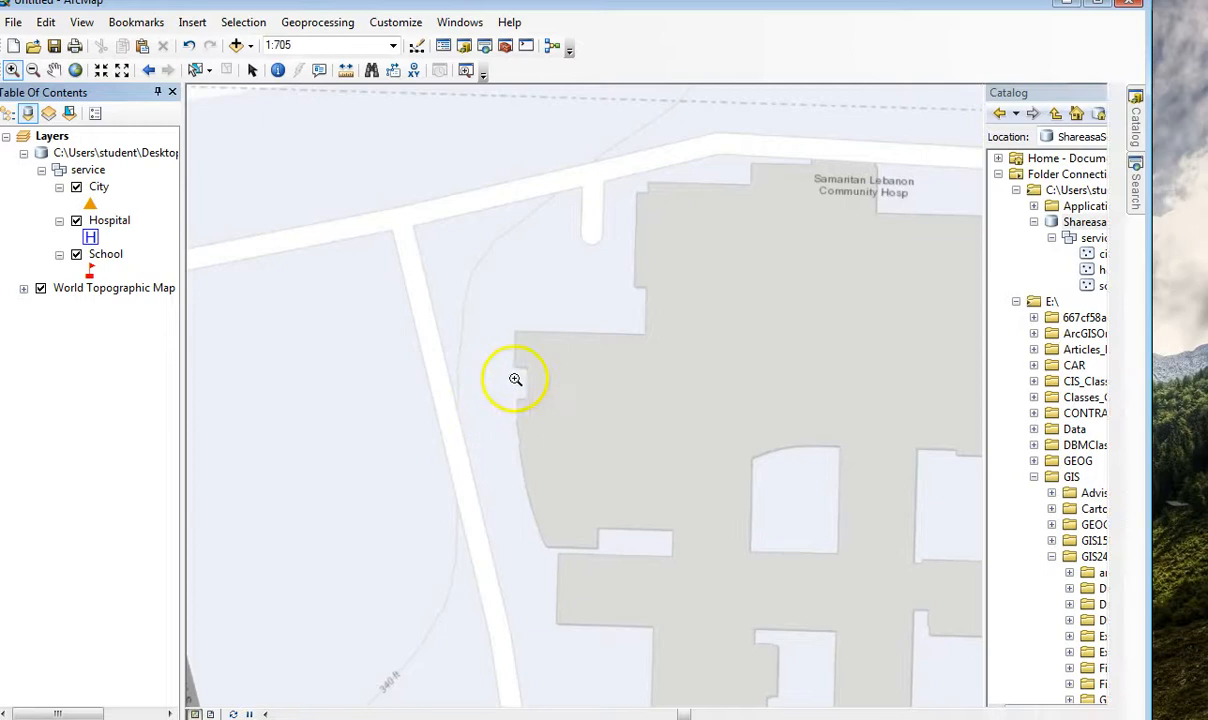
# Zoom the map to the School layer, widen the extent to include the hospital, and select the Hospital layer.
pyautogui.click(52, 256)
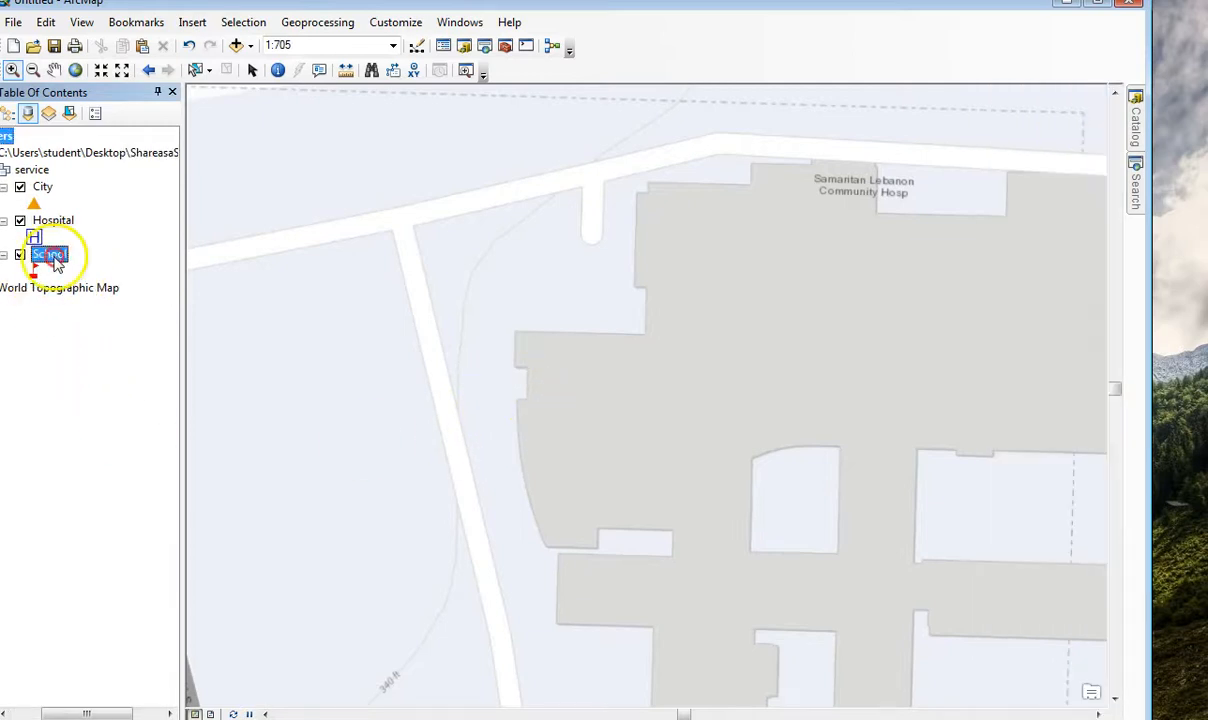
pyautogui.rightClick(52, 256)
pyautogui.click(134, 356)
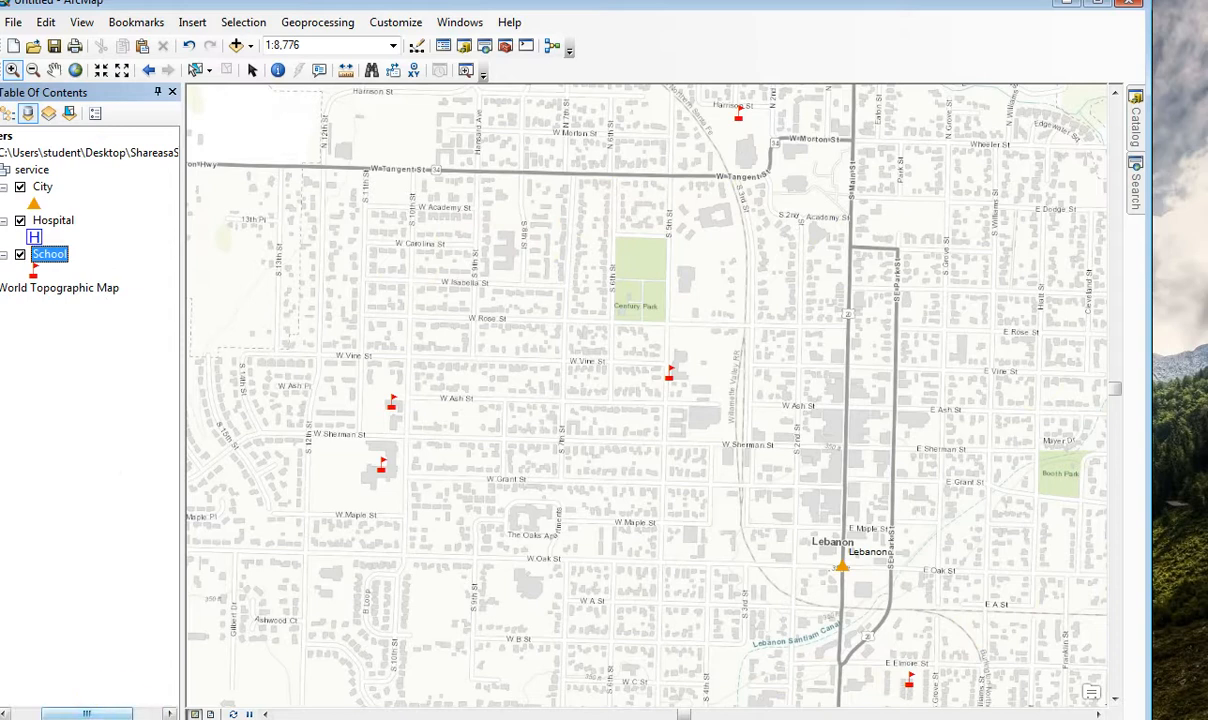
pyautogui.click(53, 220)
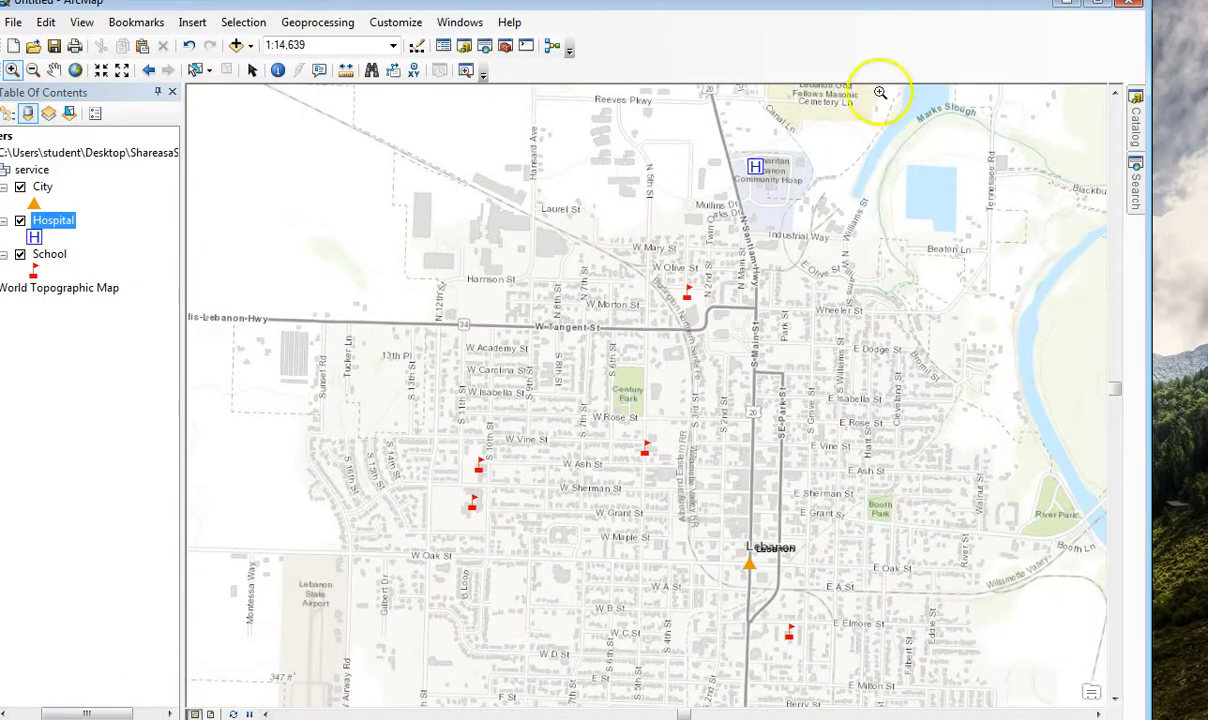
# Reposition the program window so that its title bar and status bar are fully in view.
pyautogui.moveTo(717, 10); pyautogui.dragTo(742, 14)
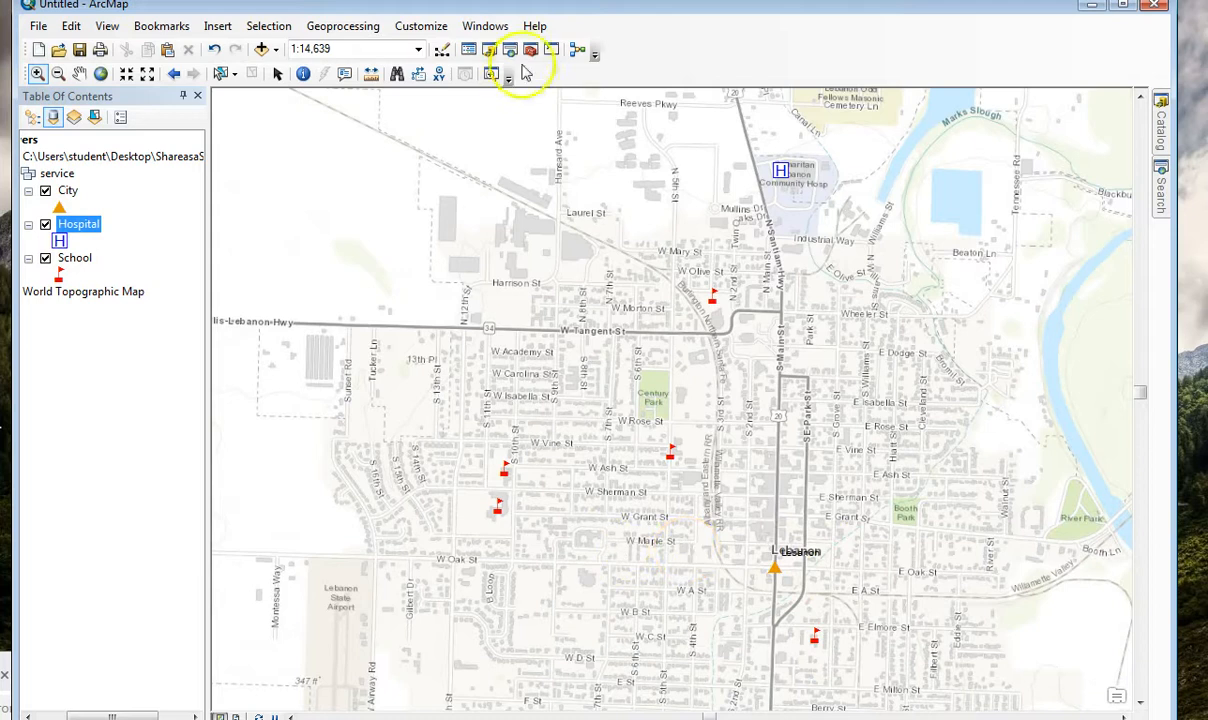
pyautogui.moveTo(571, 8)
pyautogui.mouseDown()
pyautogui.moveTo(580, 13)
pyautogui.moveTo(572, 7)
pyautogui.mouseUp()
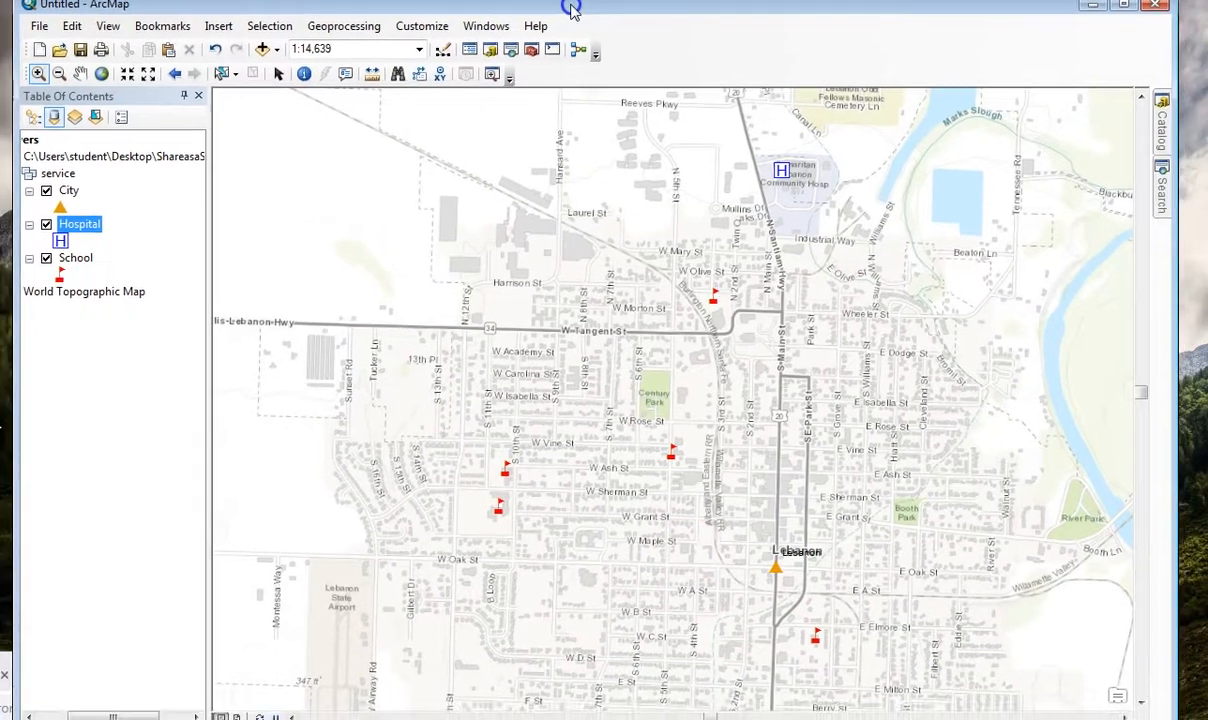
pyautogui.moveTo(862, 10); pyautogui.dragTo(799, 24)
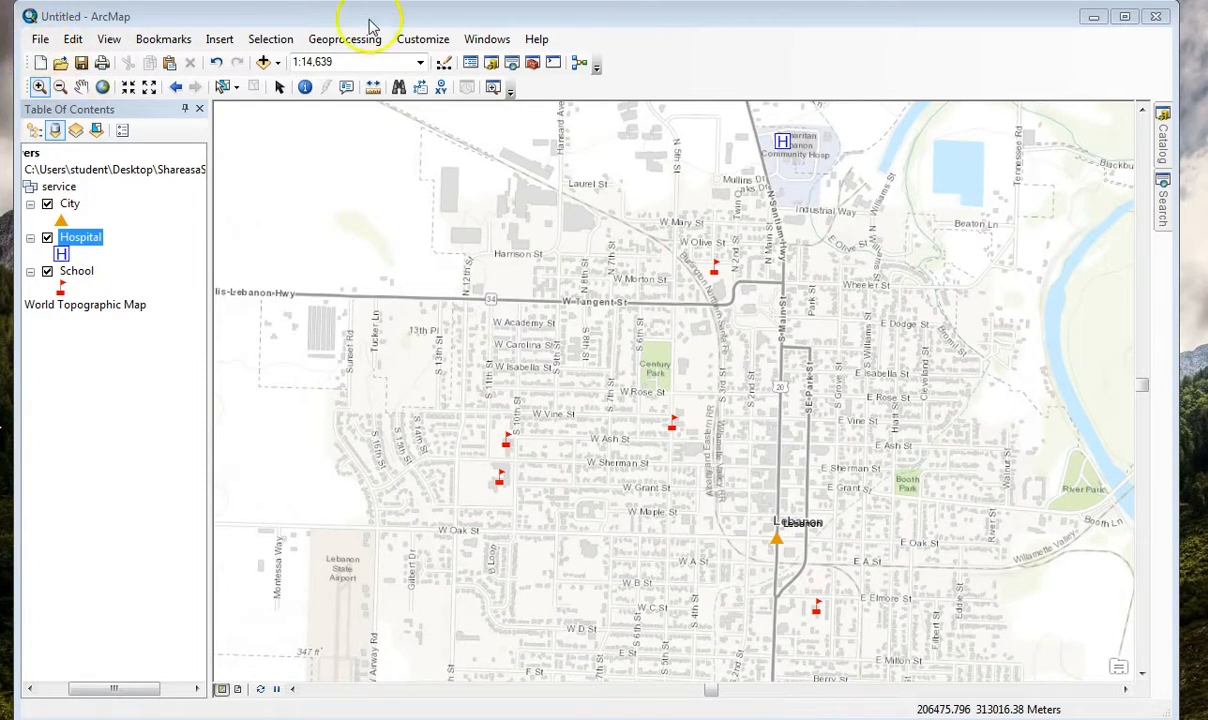
# Check the ArcGIS Online window for the sign-in status, both when adding data and when browsing online content, and close it.
pyautogui.click(277, 63)
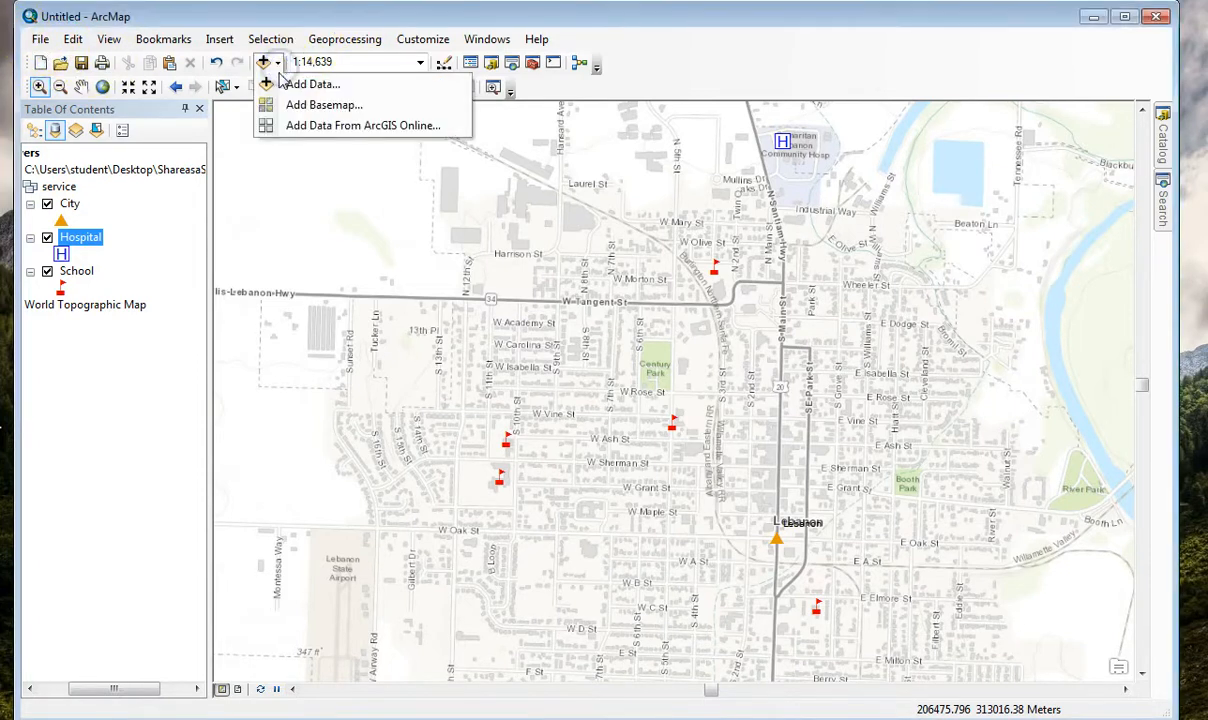
pyautogui.click(303, 127)
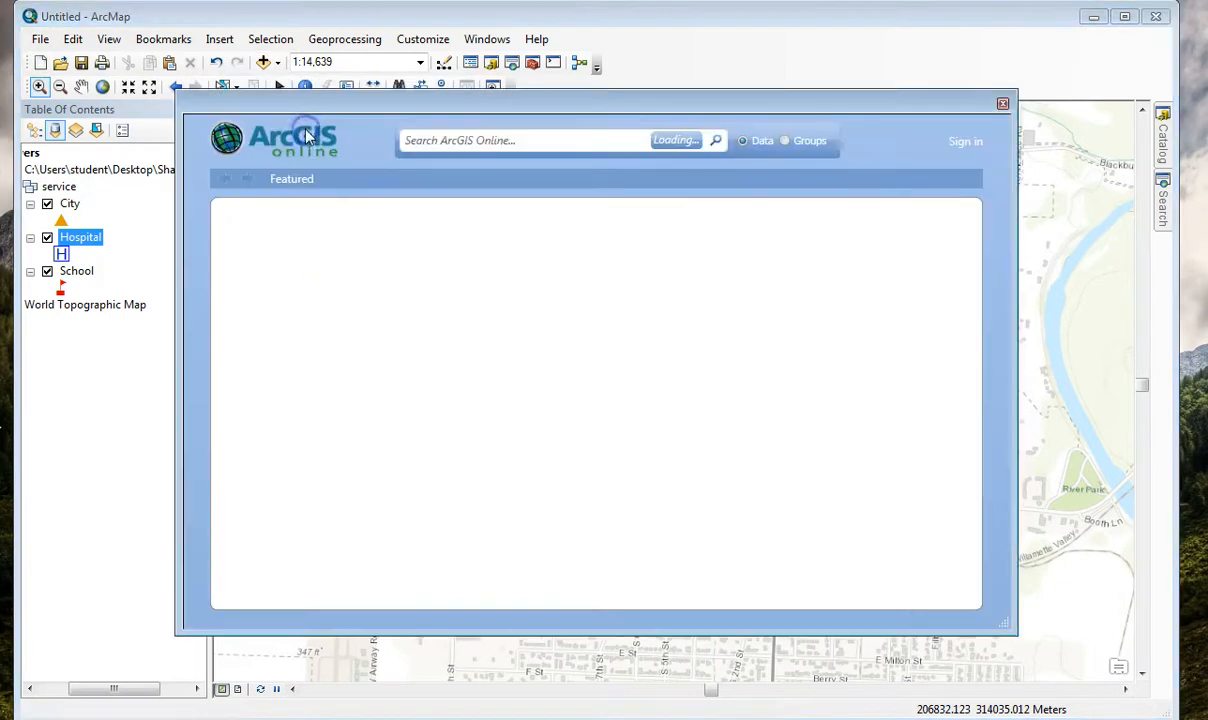
pyautogui.click(1002, 103)
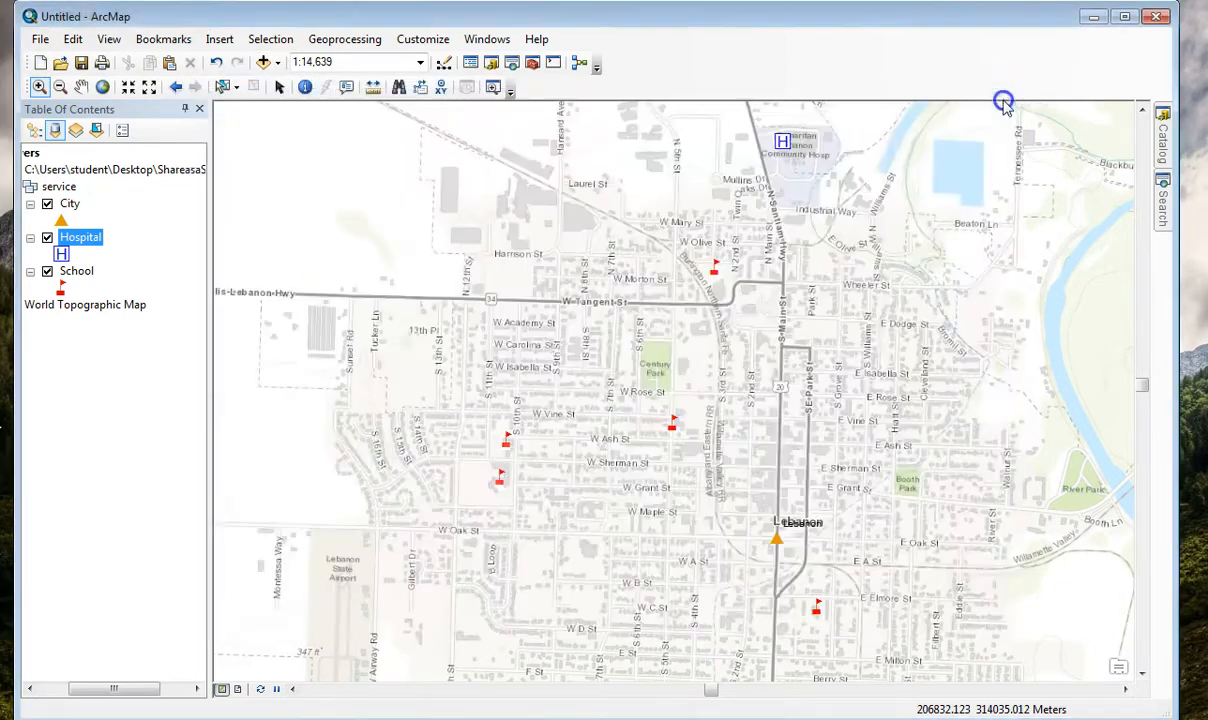
pyautogui.click(40, 40)
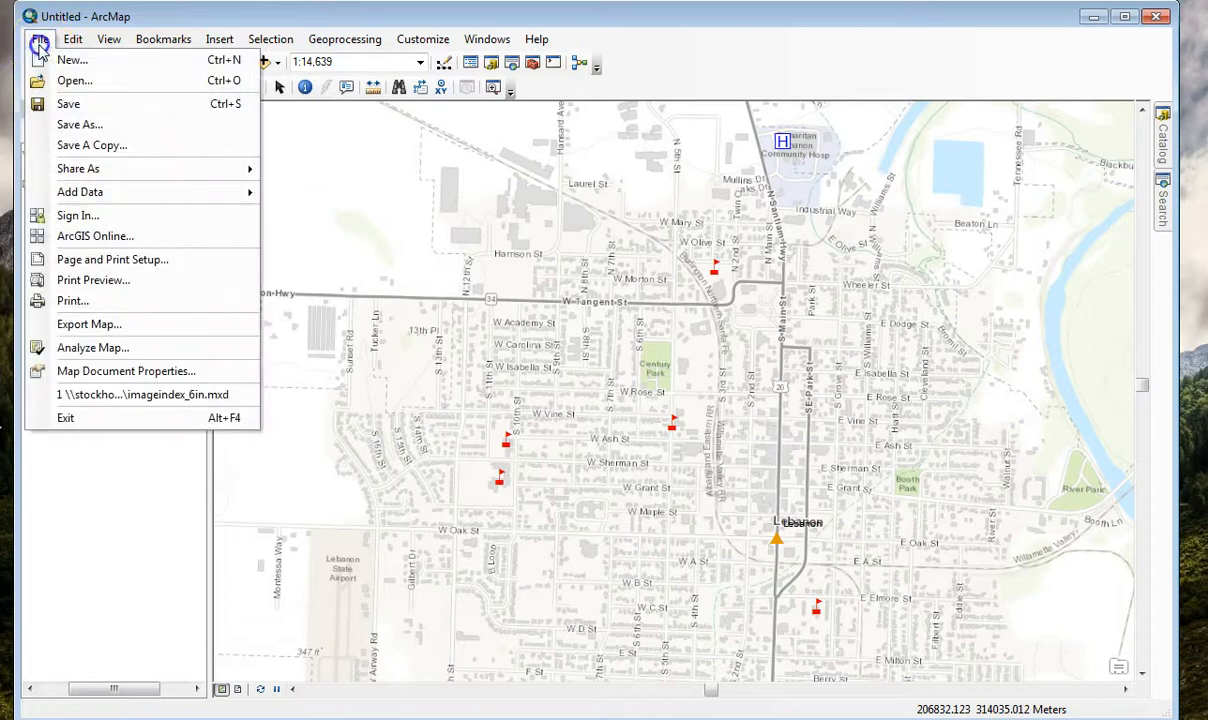
pyautogui.click(105, 236)
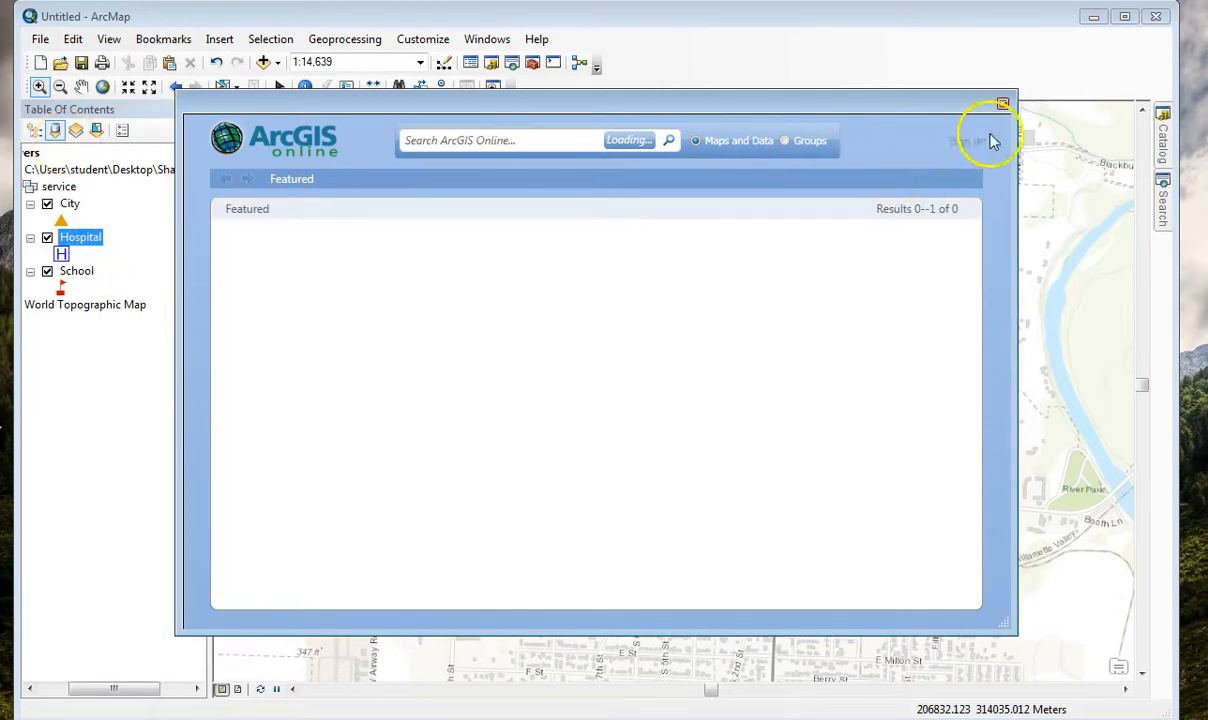
pyautogui.click(1003, 104)
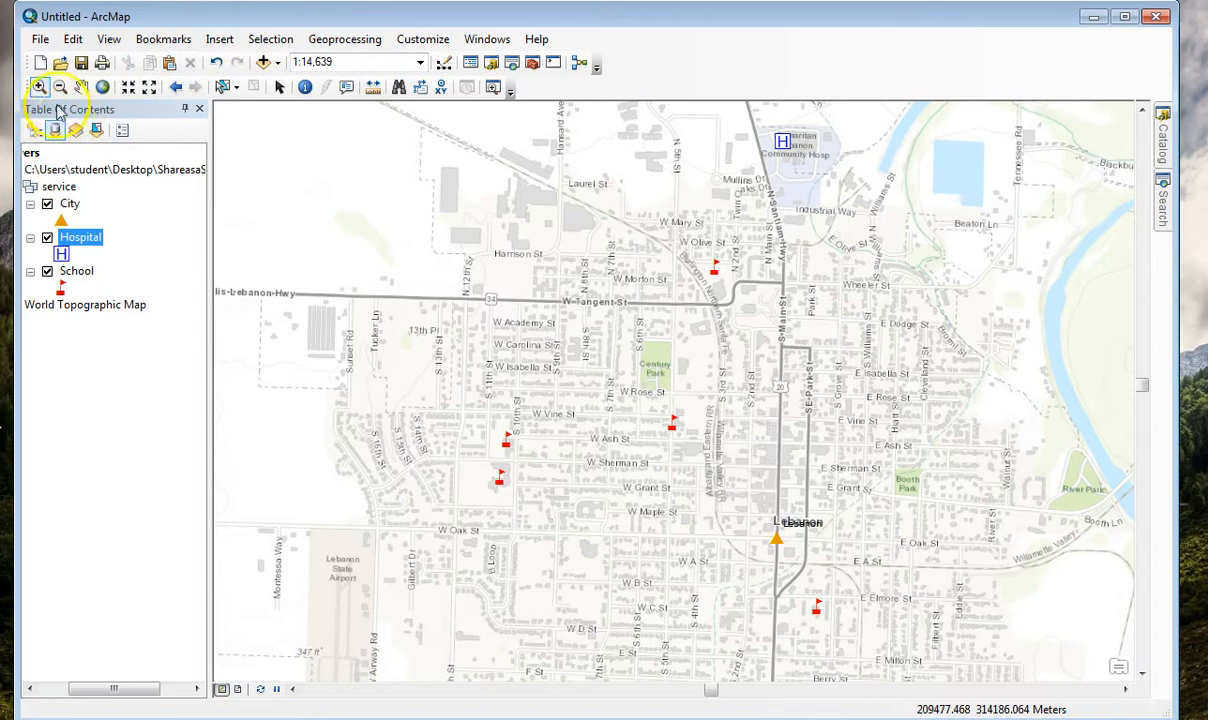
# Sign in to ArcGIS Online with the account username and password.
pyautogui.click(40, 40)
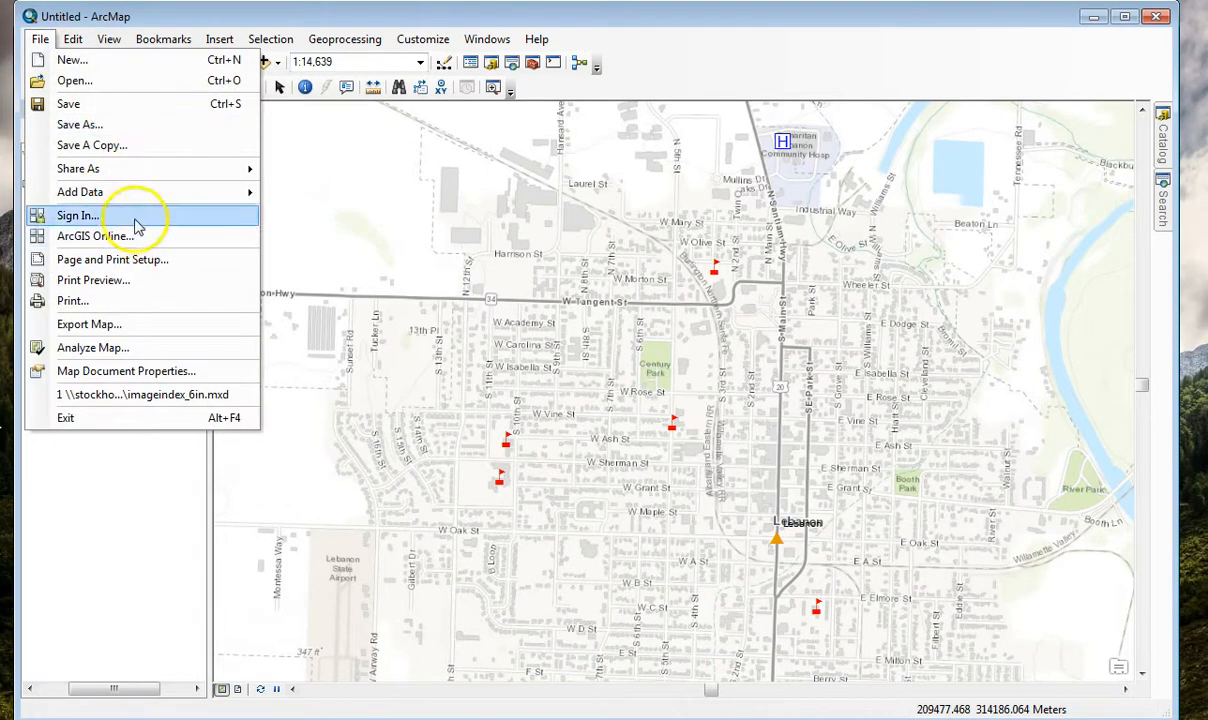
pyautogui.click(84, 216)
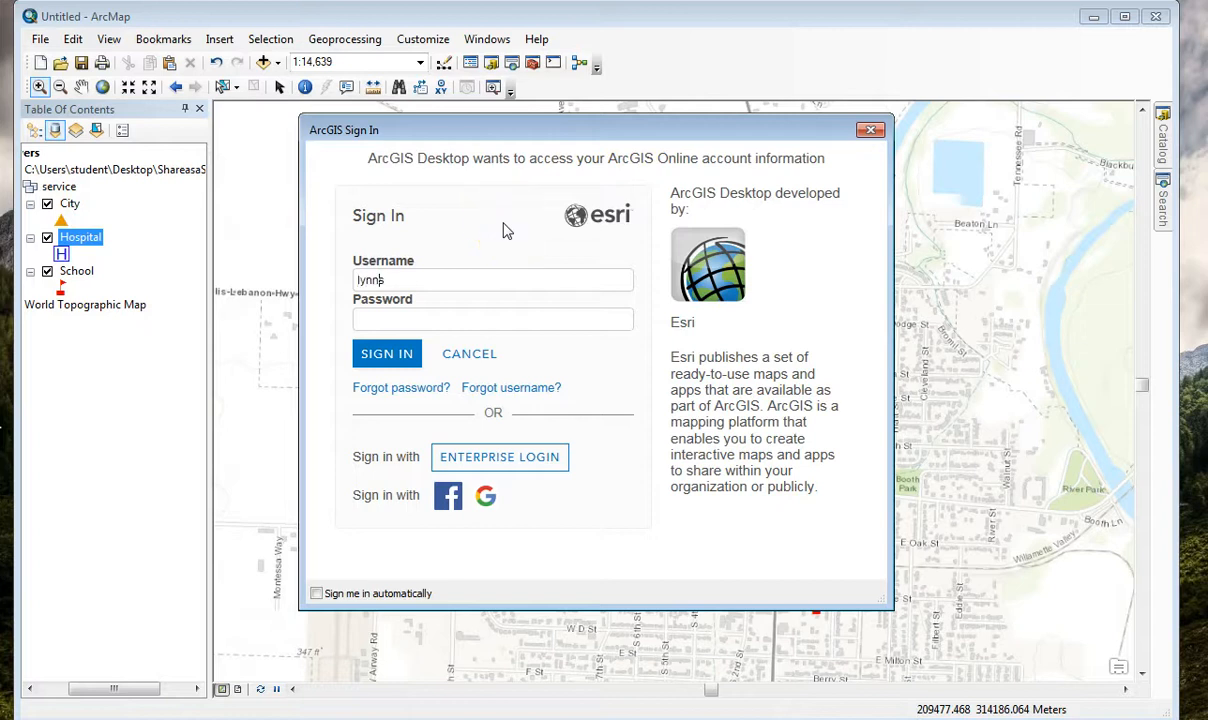
pyautogui.click(464, 318)
pyautogui.click(386, 353)
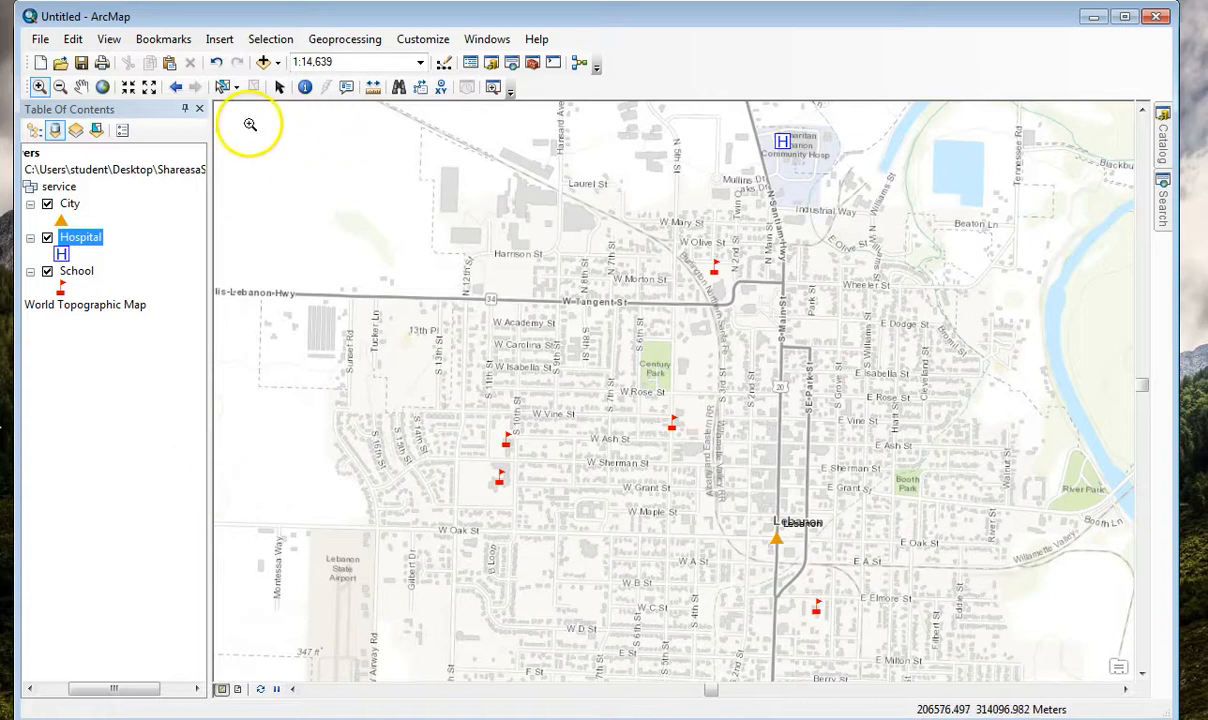
# Check the signed-in account in the window for adding data from ArcGIS Online and close it.
pyautogui.click(277, 62)
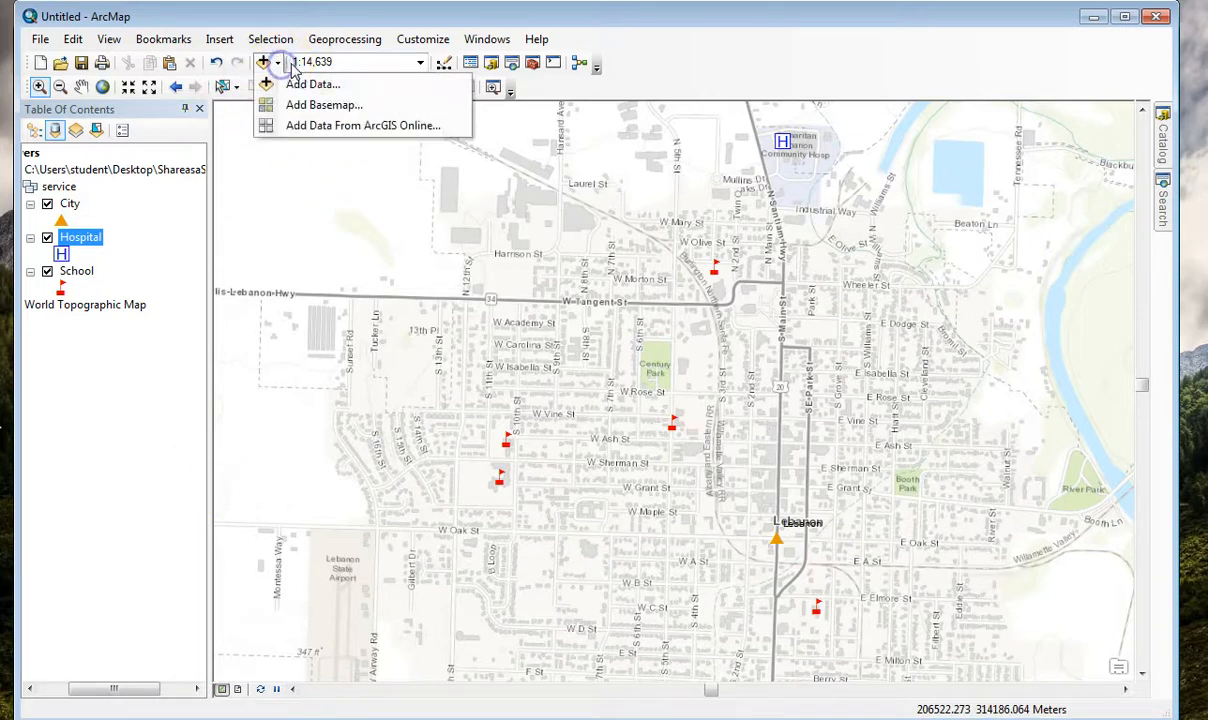
pyautogui.click(300, 128)
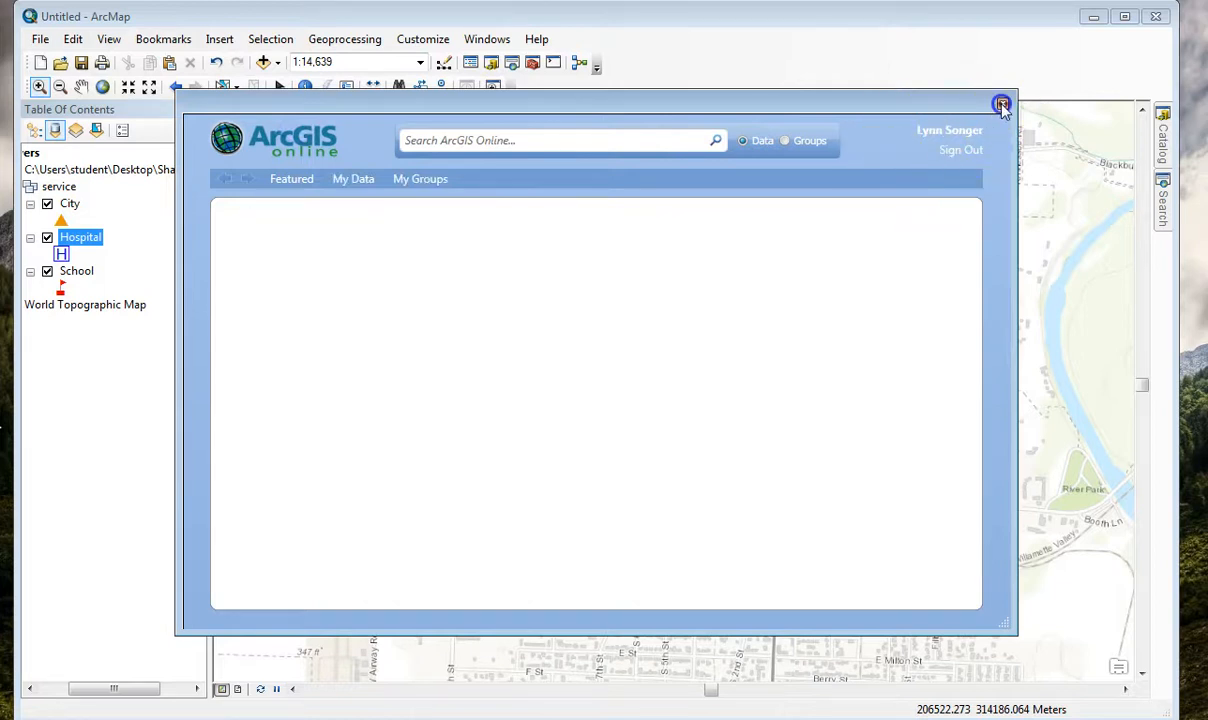
pyautogui.click(1002, 104)
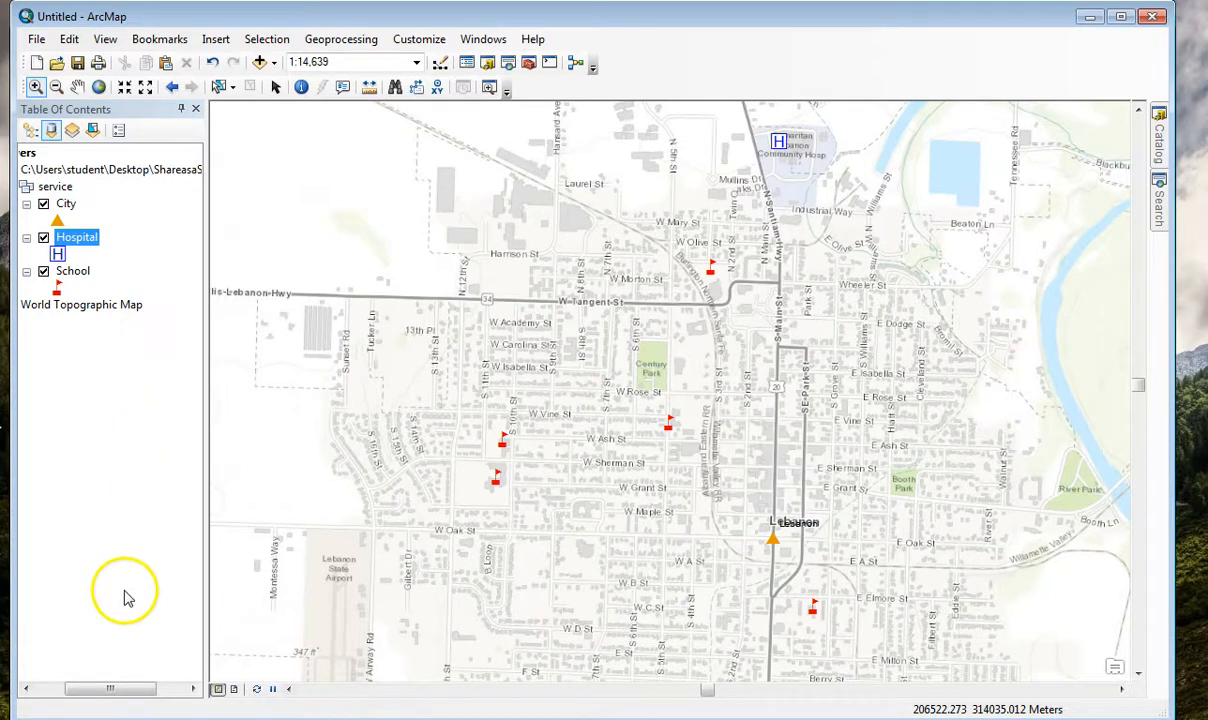
# Share the map as a service with Publish a service, using the My Hosted Services (Oregon Community Colleges) connection.
pyautogui.moveTo(112, 689); pyautogui.dragTo(94, 689)
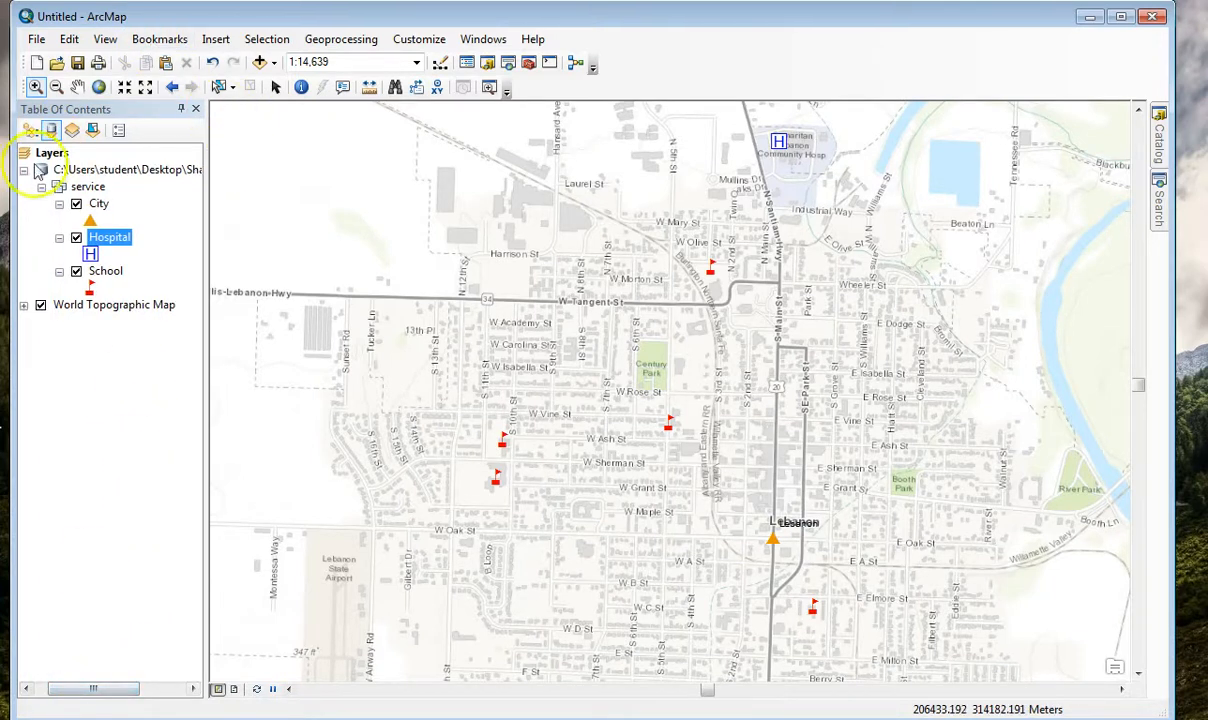
pyautogui.click(36, 39)
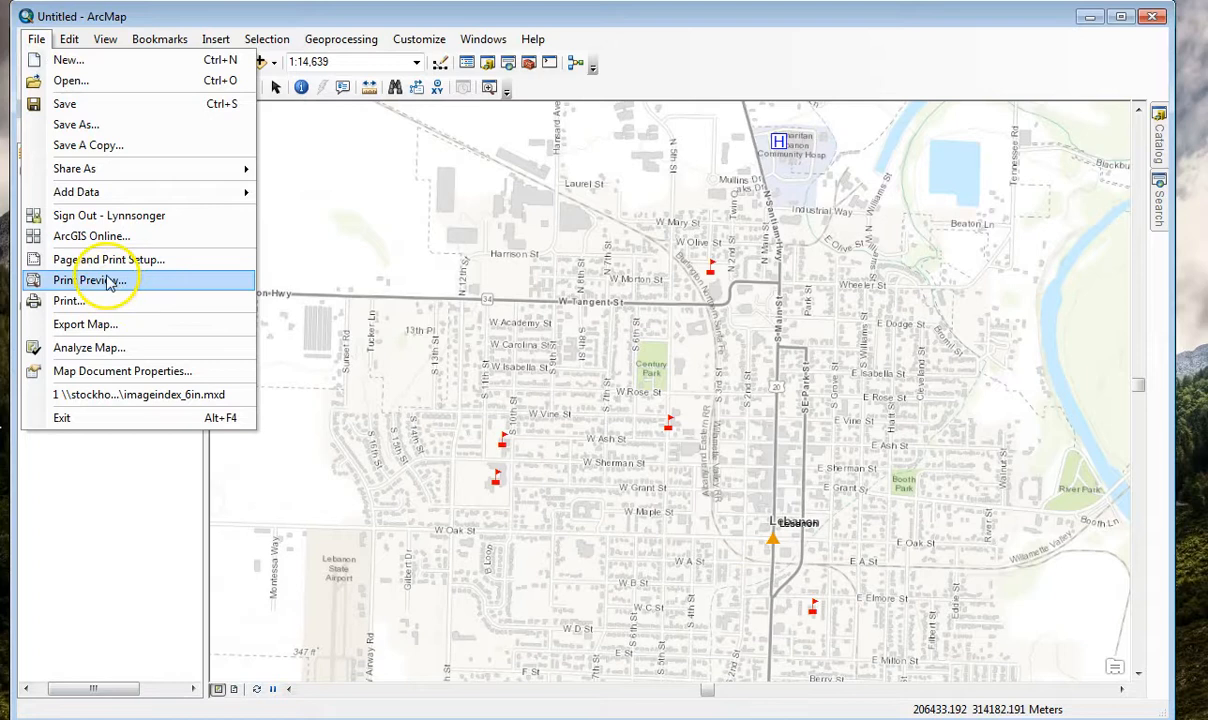
pyautogui.moveTo(108, 170)
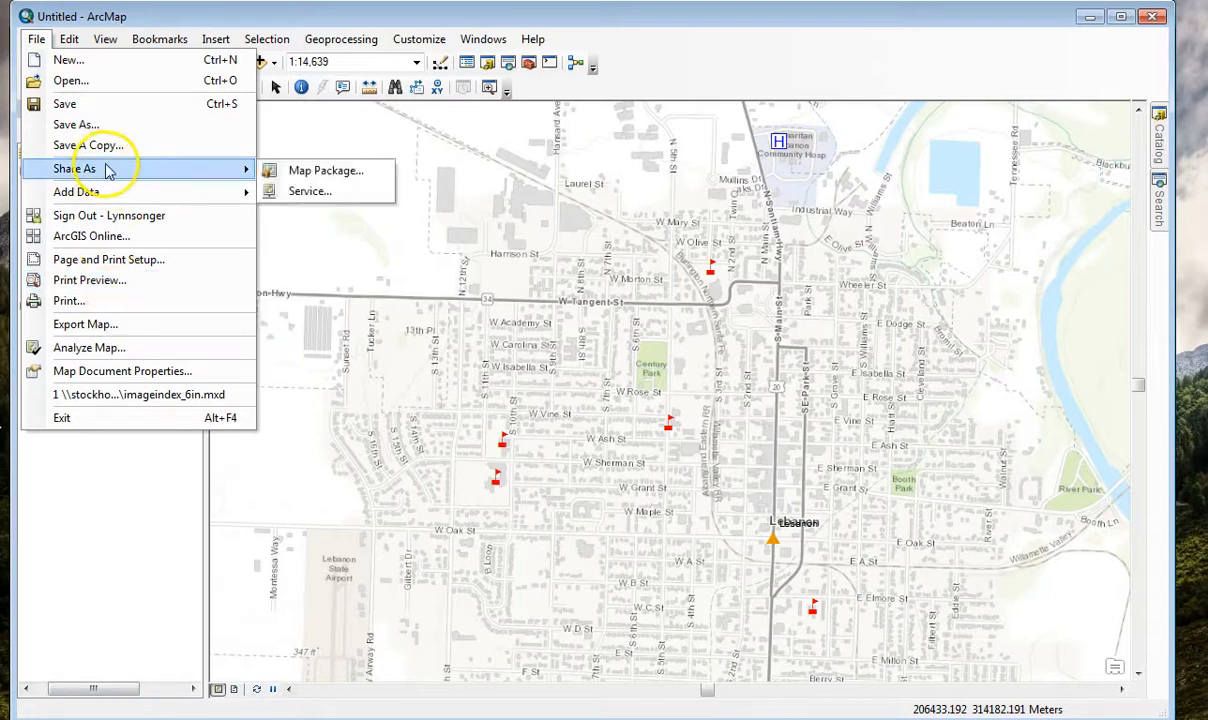
pyautogui.click(303, 192)
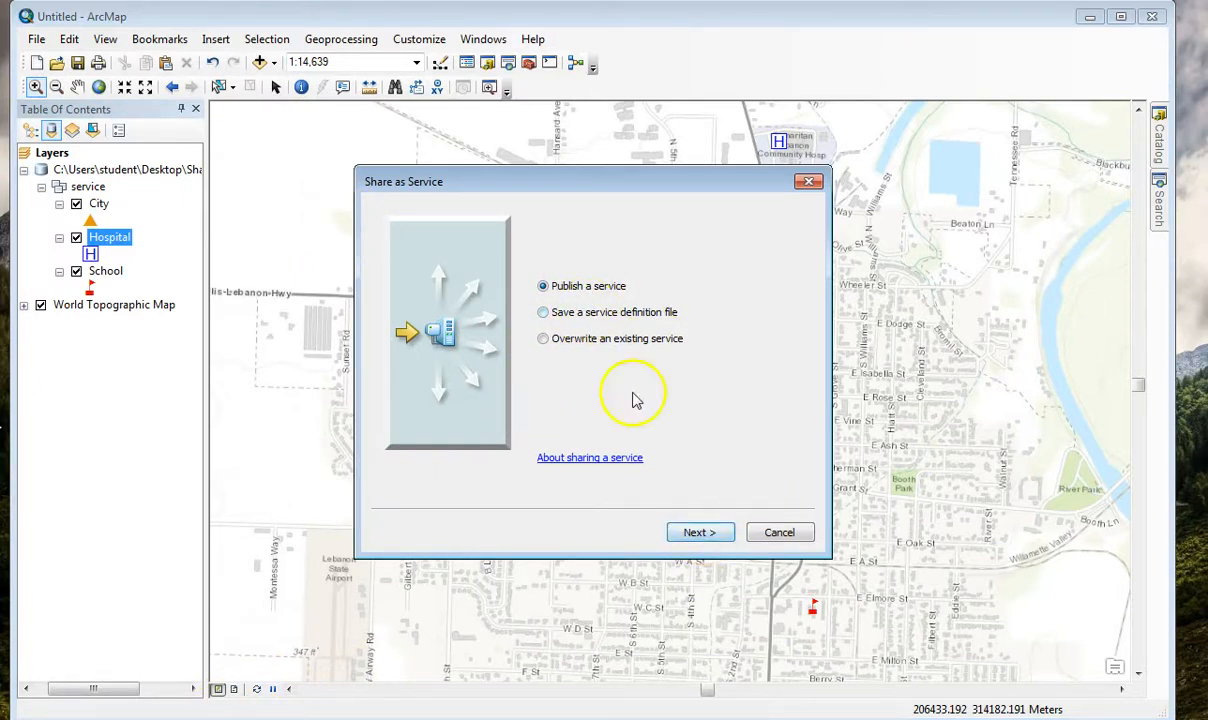
pyautogui.click(712, 536)
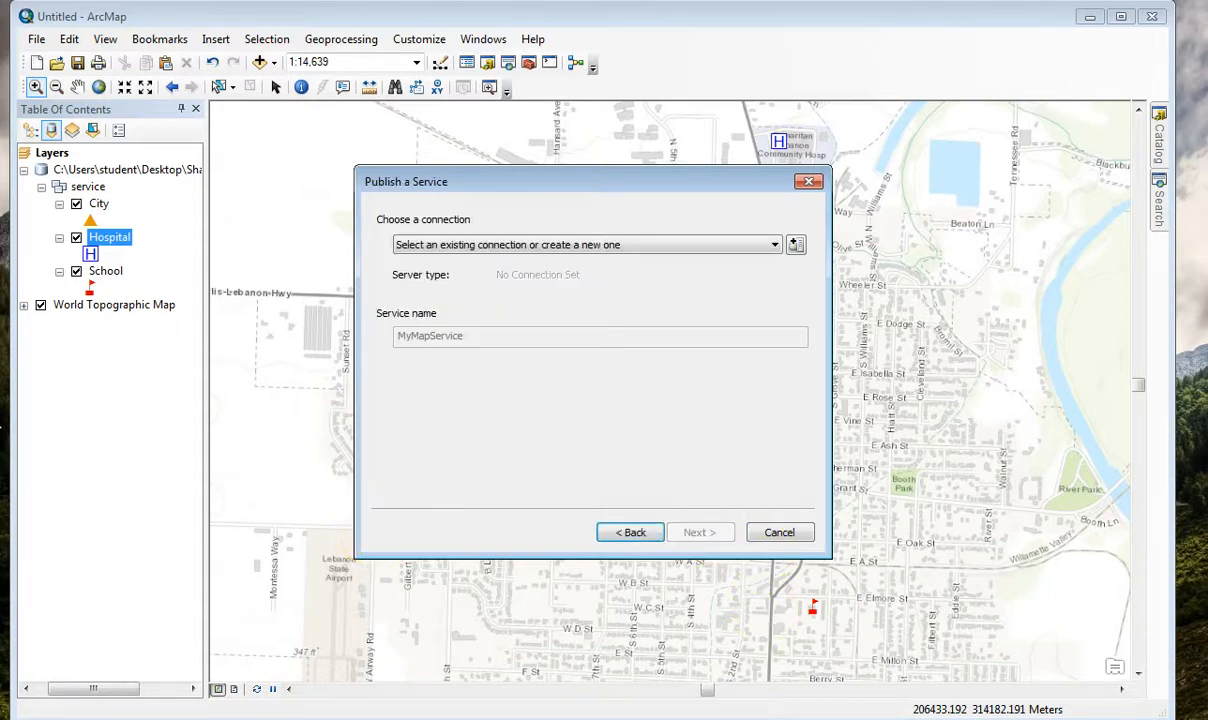
pyautogui.click(574, 244)
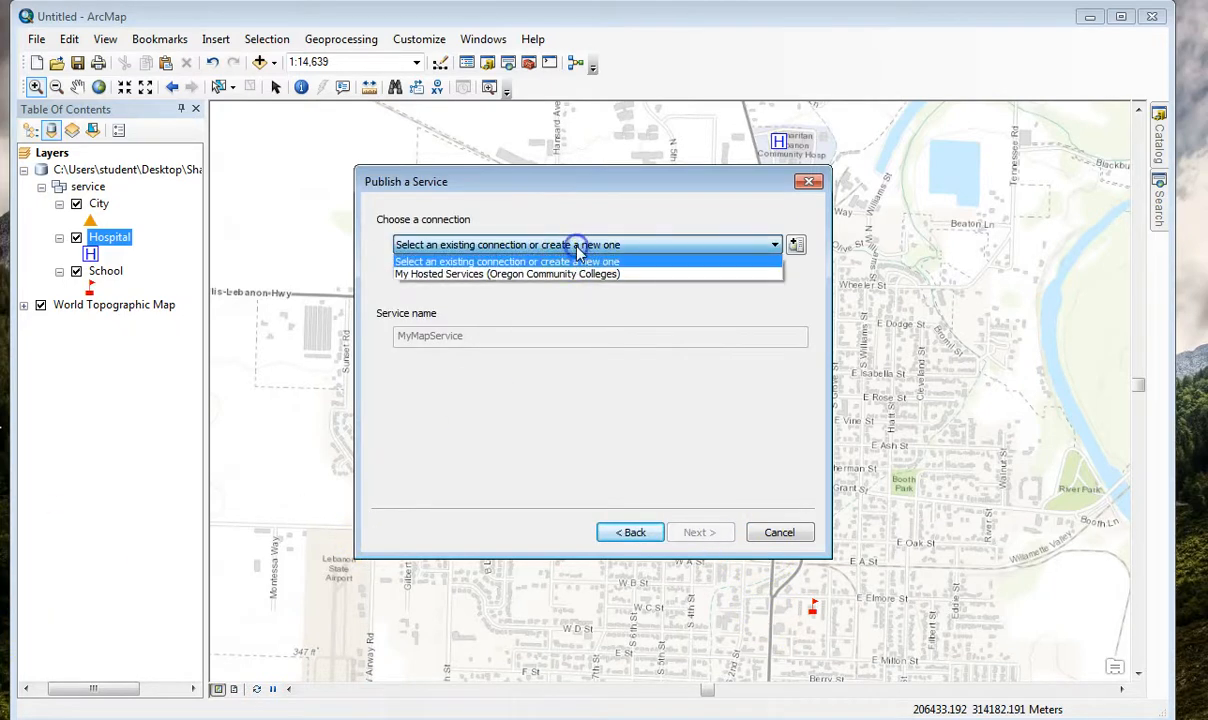
pyautogui.click(452, 283)
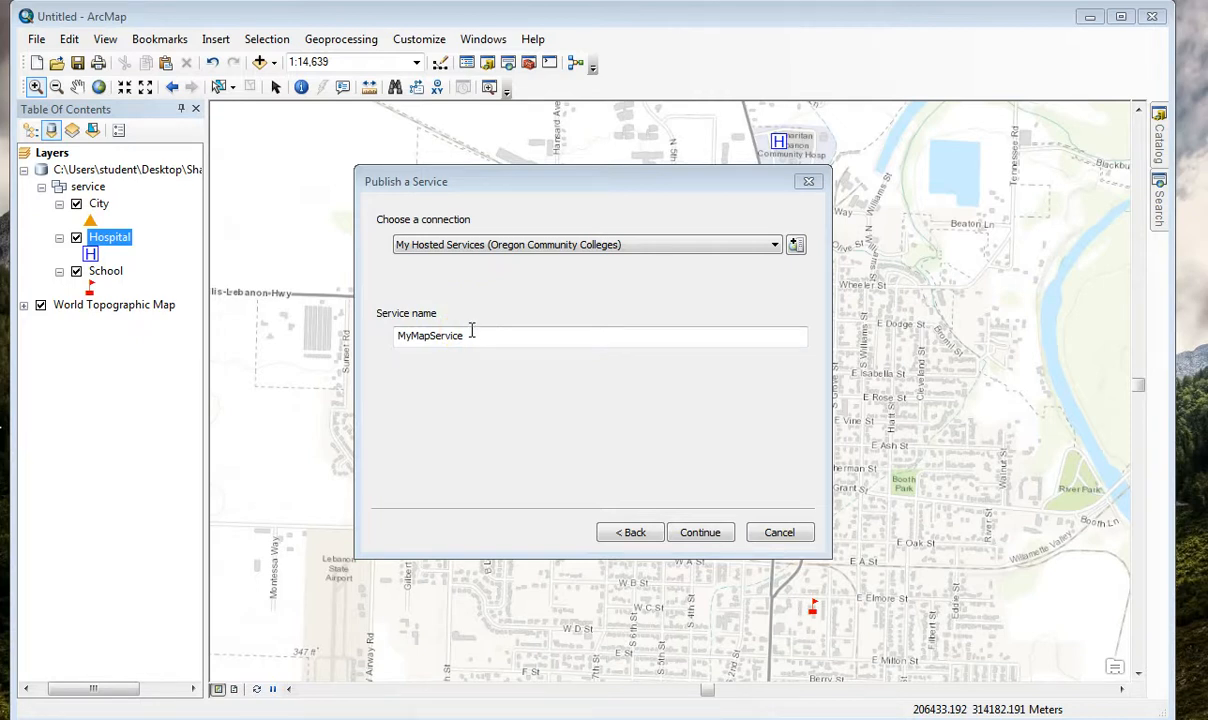
# Name the service with the publisher's surname followed by _CityTEST, and continue to the Parameters page of the Service Editor.
pyautogui.moveTo(479, 339); pyautogui.dragTo(335, 318)
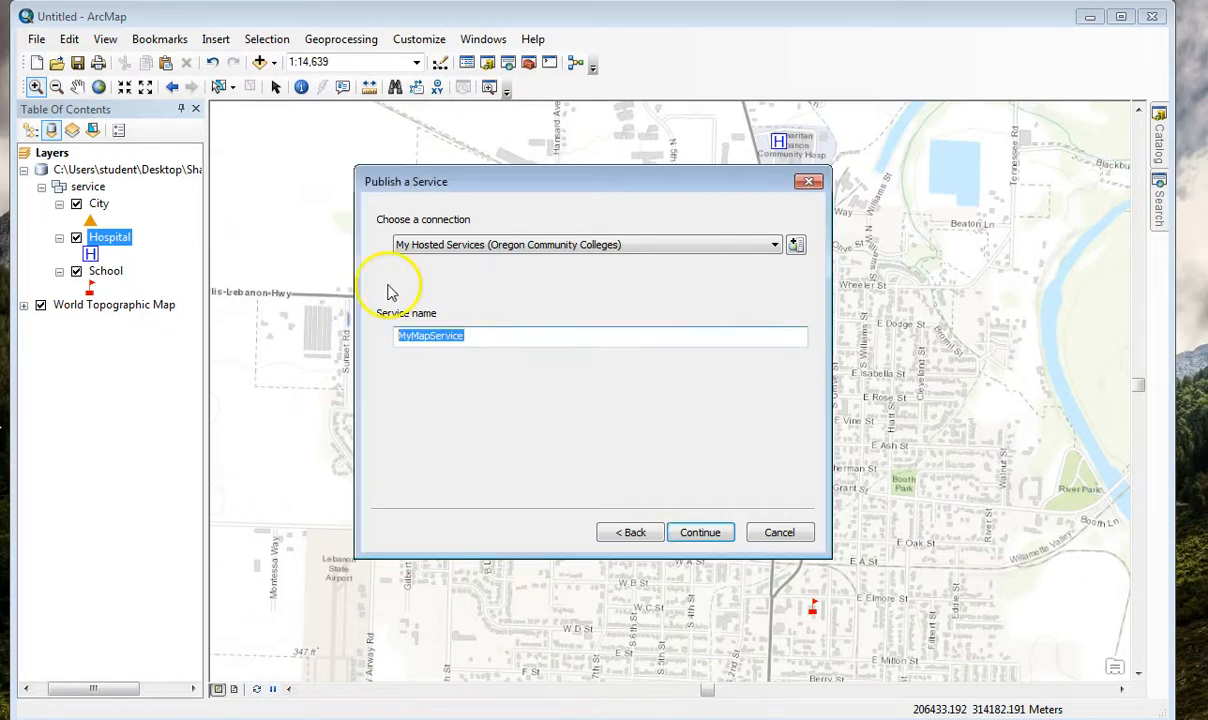
pyautogui.write('Songe_')
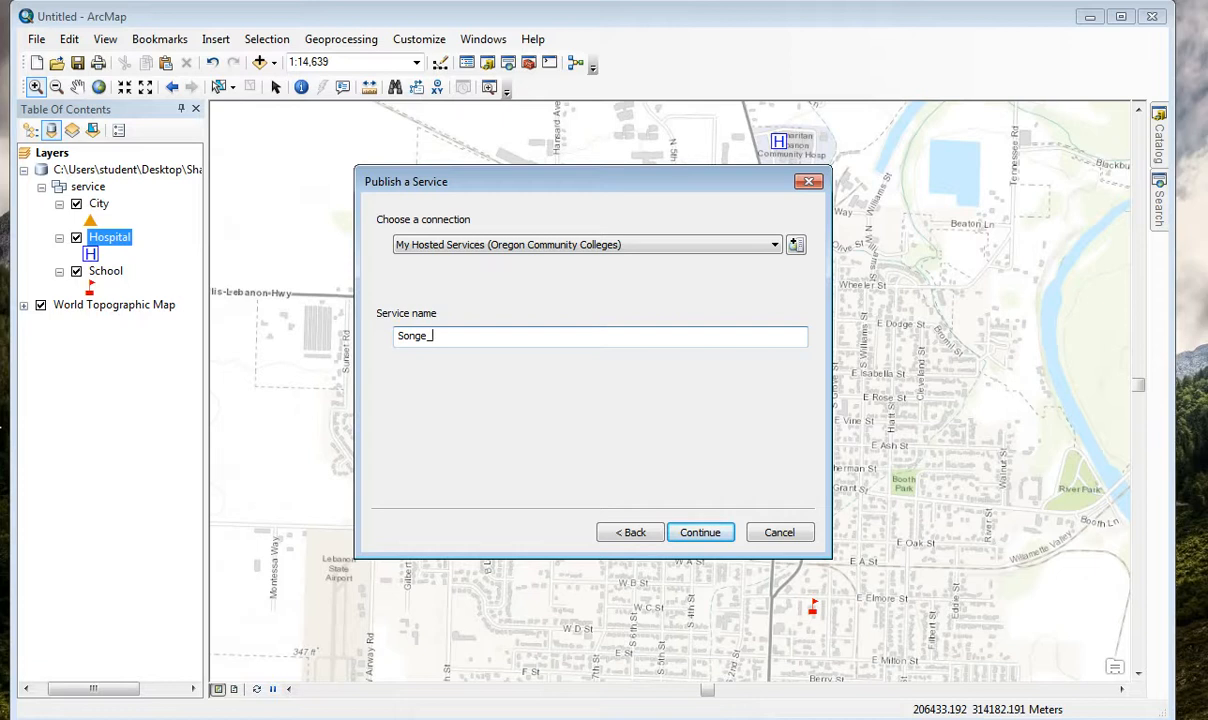
pyautogui.write('CityTEST')
pyautogui.moveTo(504, 340); pyautogui.dragTo(338, 322)
pyautogui.click(432, 335)
pyautogui.write('r')
pyautogui.press('BackSpace')
pyautogui.write('r')
pyautogui.moveTo(515, 342); pyautogui.dragTo(304, 340)
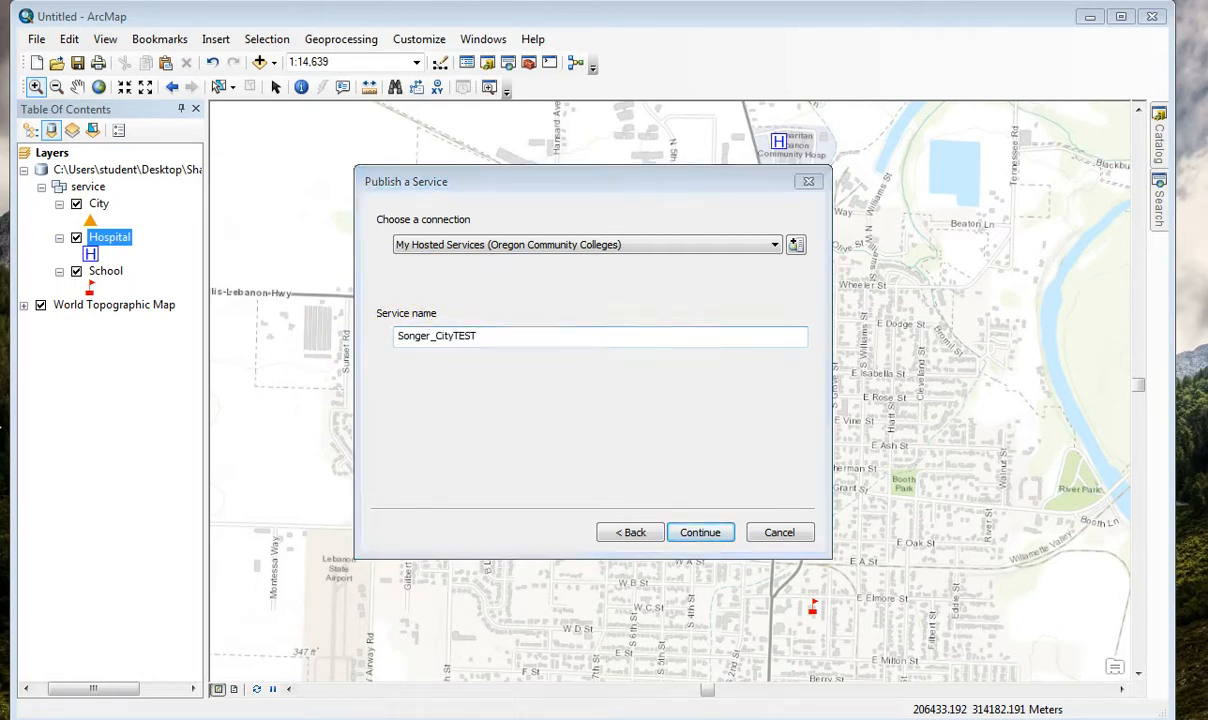
pyautogui.click(702, 534)
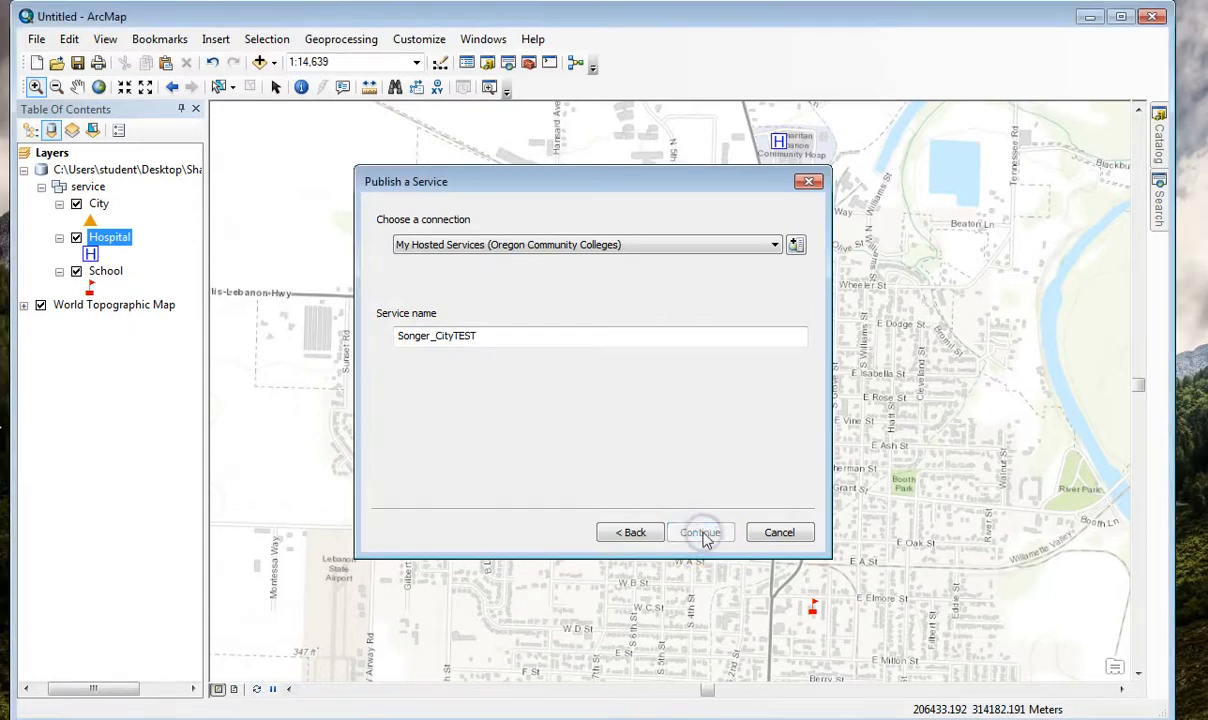
pyautogui.click(298, 127)
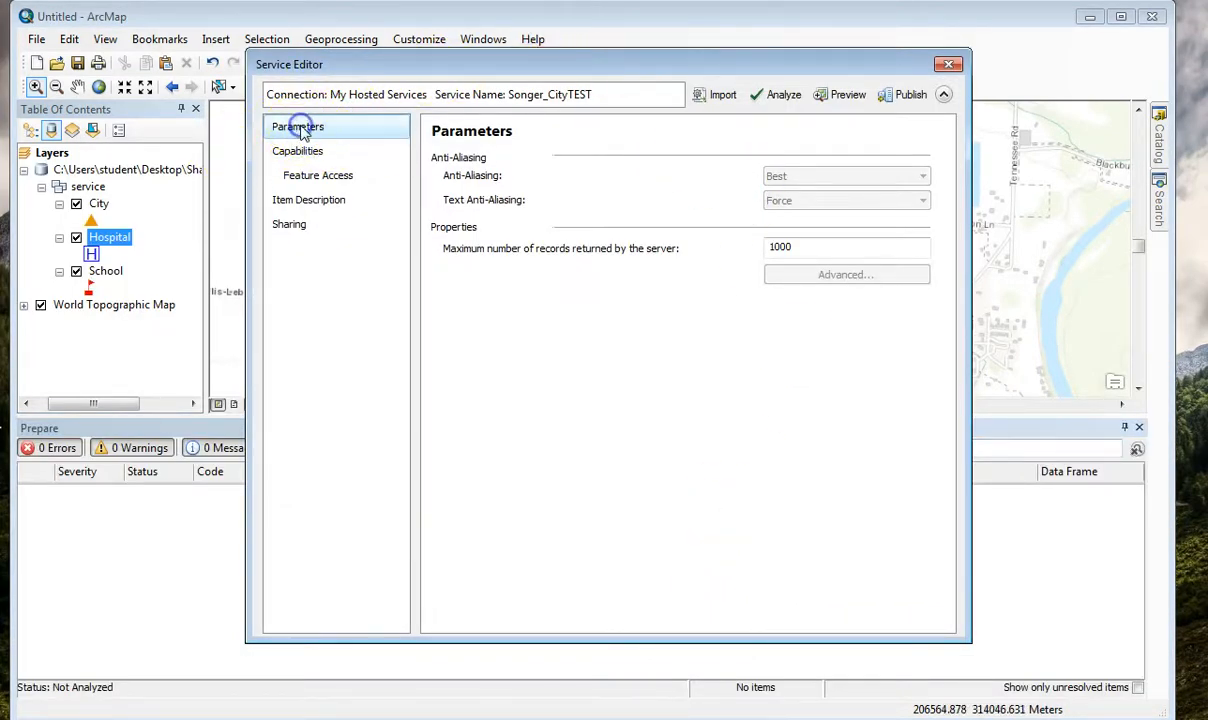
# Review the service's Parameters, Capabilities and Feature Access pages, including the allowed Query operation.
pyautogui.click(297, 127)
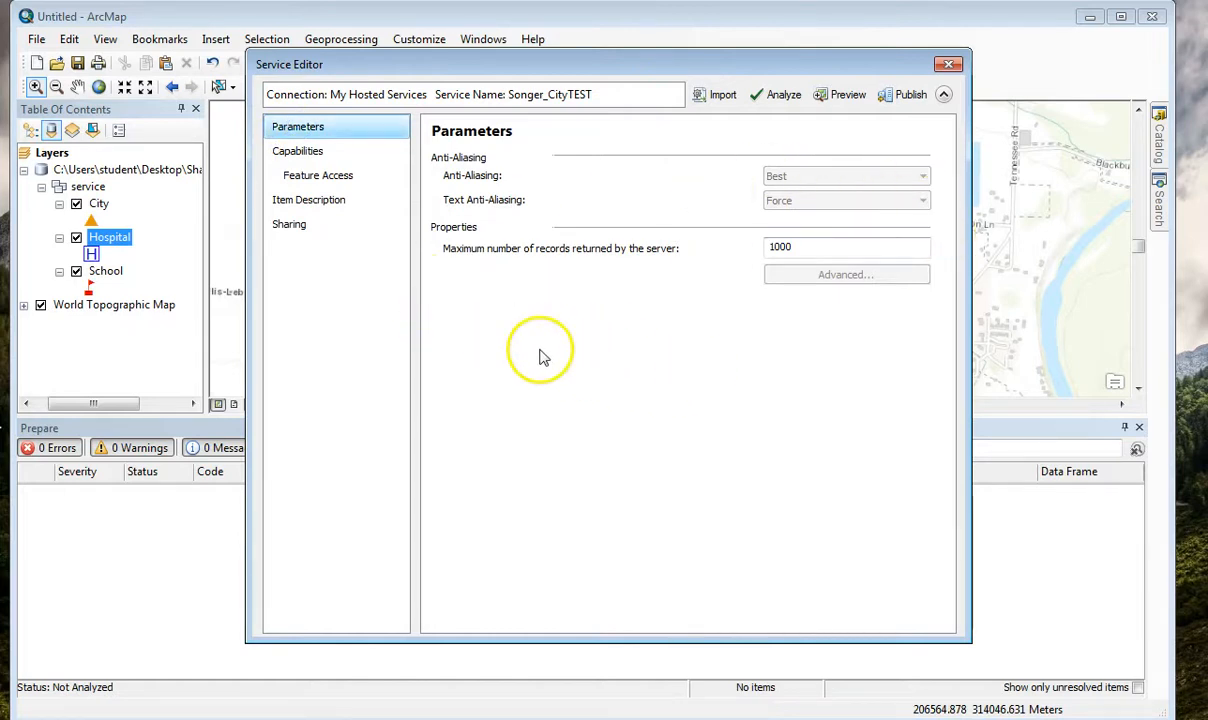
pyautogui.click(299, 154)
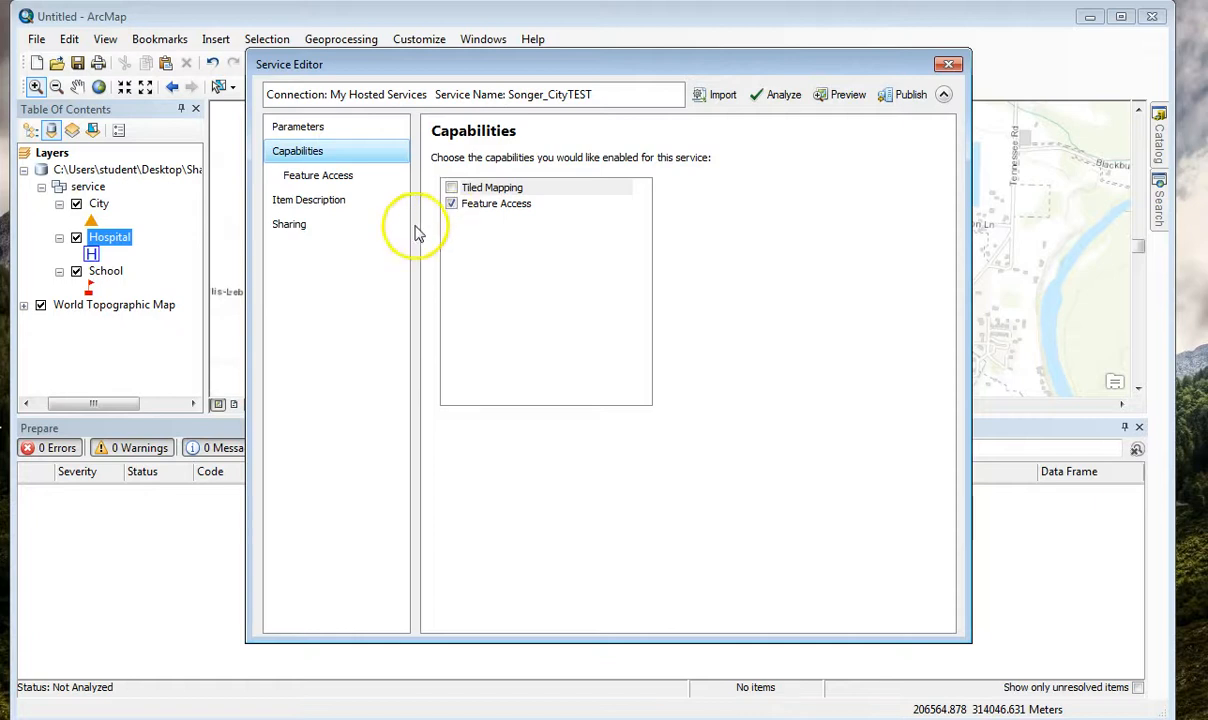
pyautogui.click(333, 178)
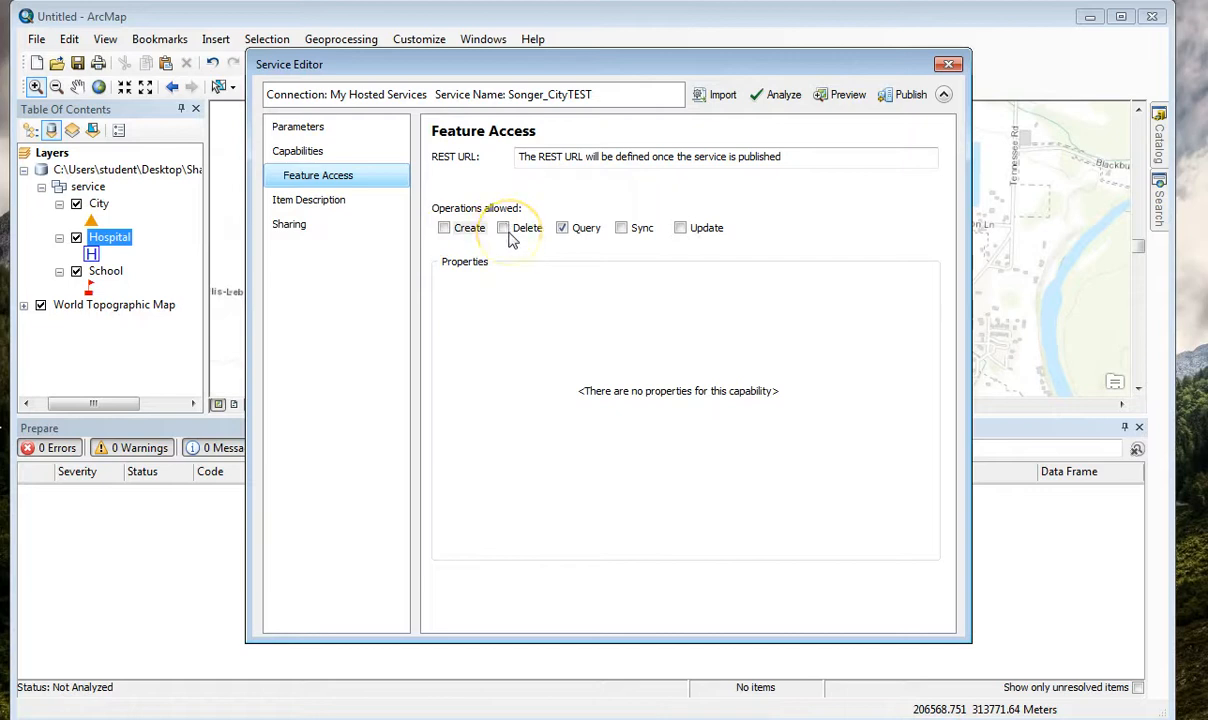
pyautogui.click(566, 236)
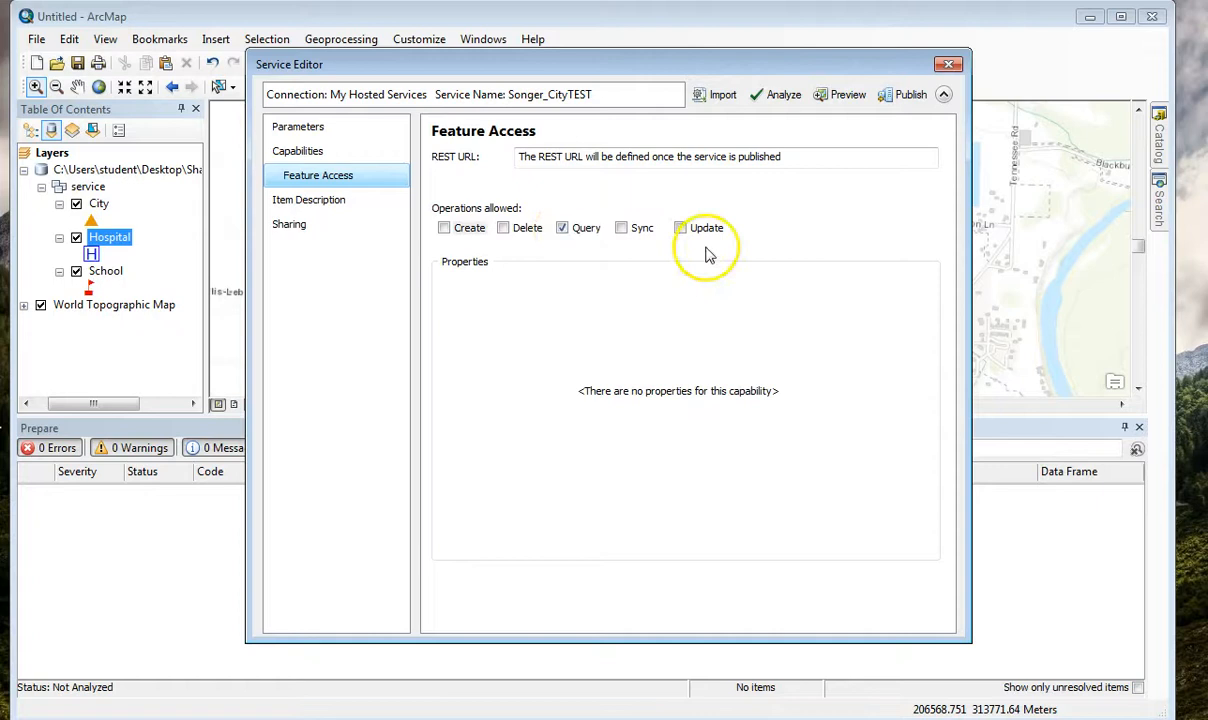
# Fill in the item description's summary, tags and description with "This is a class example of a service".
pyautogui.click(337, 203)
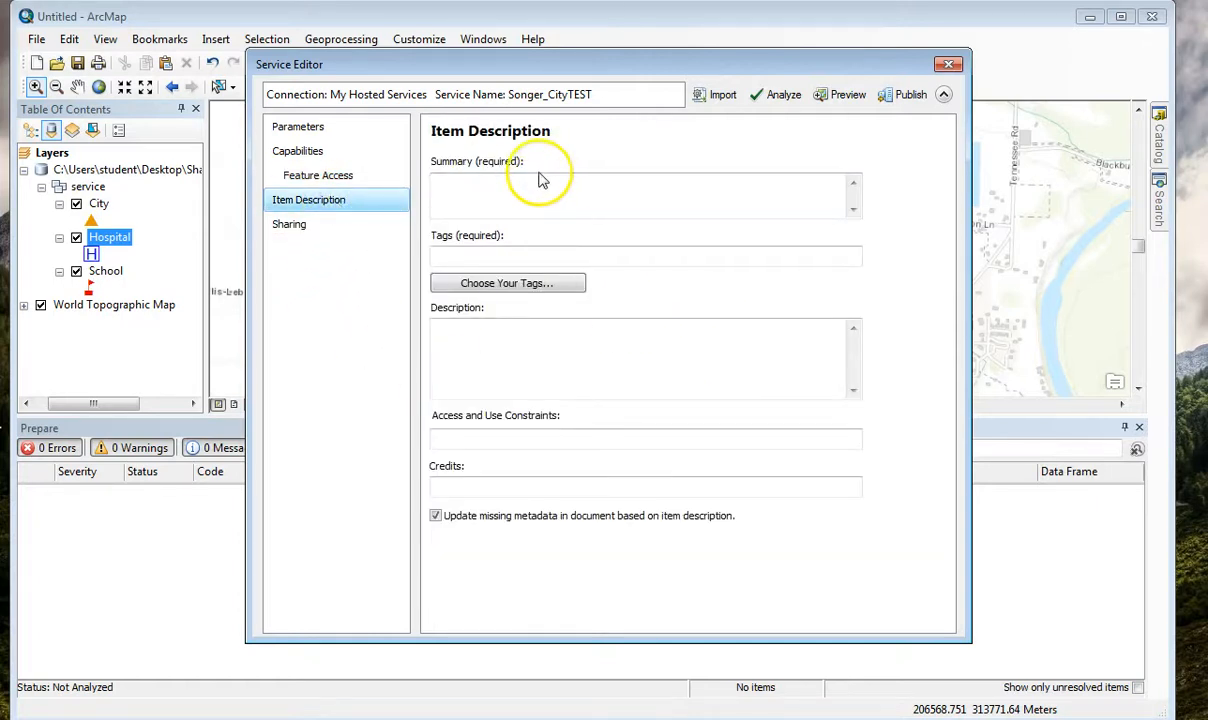
pyautogui.click(517, 190)
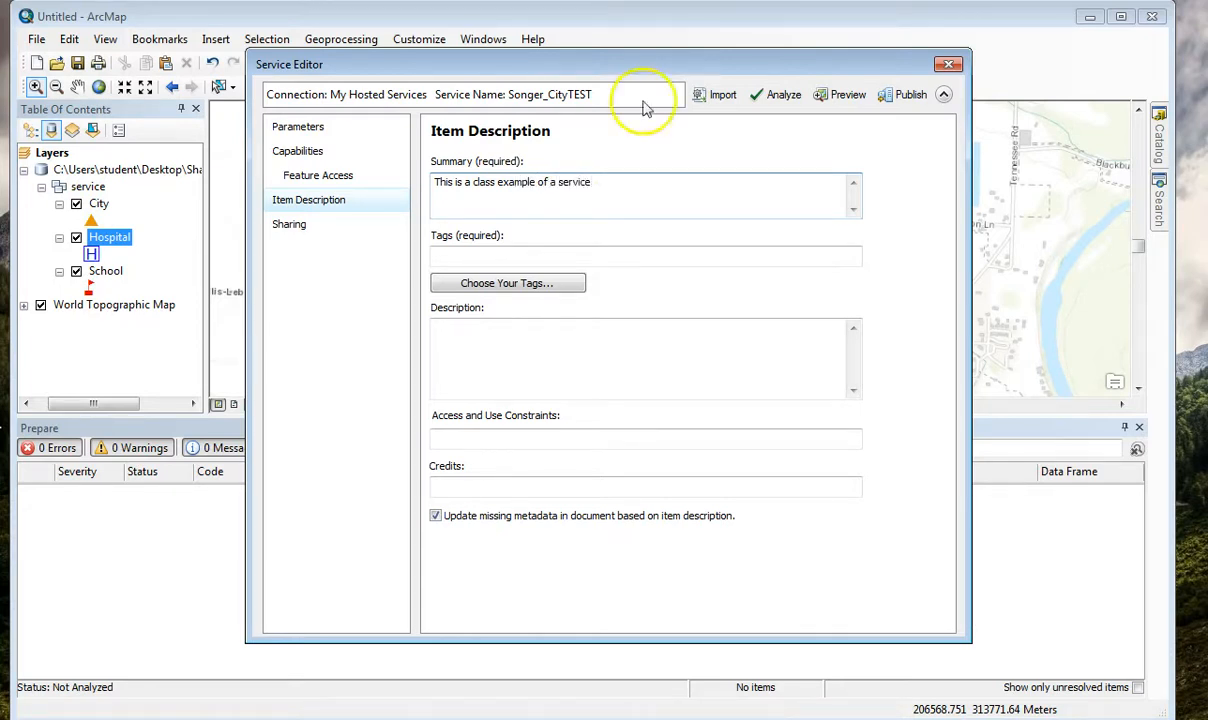
pyautogui.moveTo(600, 184); pyautogui.dragTo(436, 178)
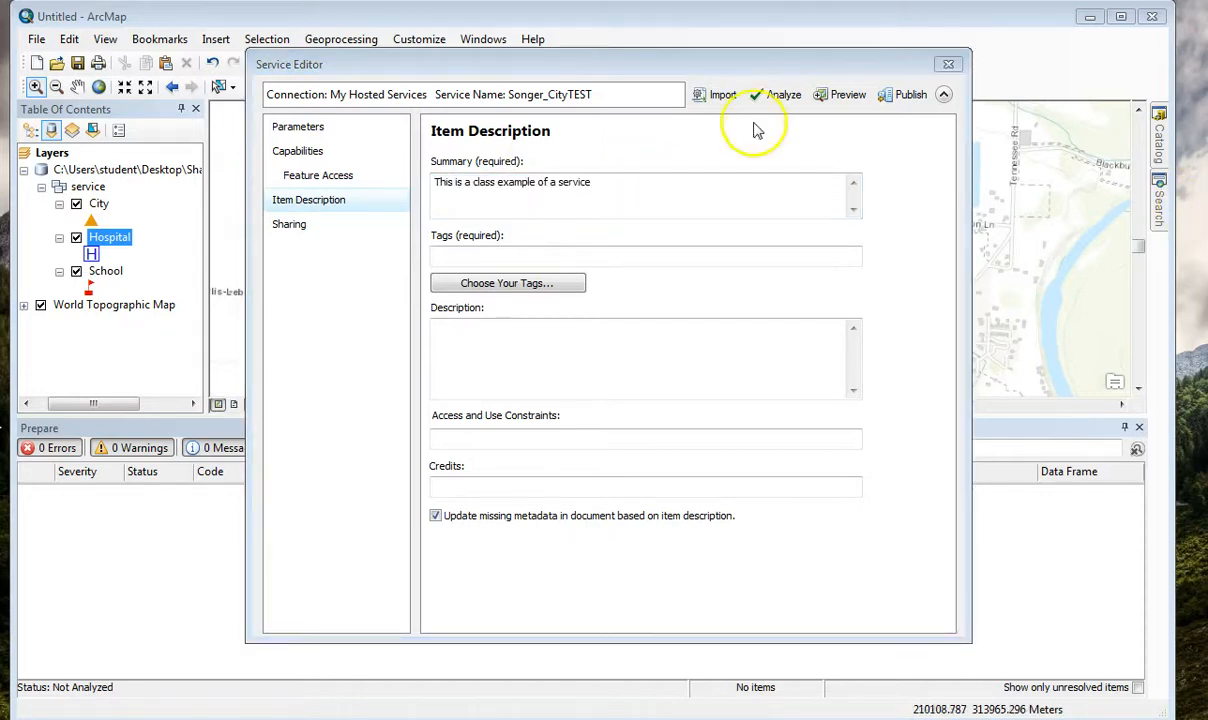
pyautogui.moveTo(603, 186); pyautogui.dragTo(410, 178)
pyautogui.hotkey('ctrl', 'c')
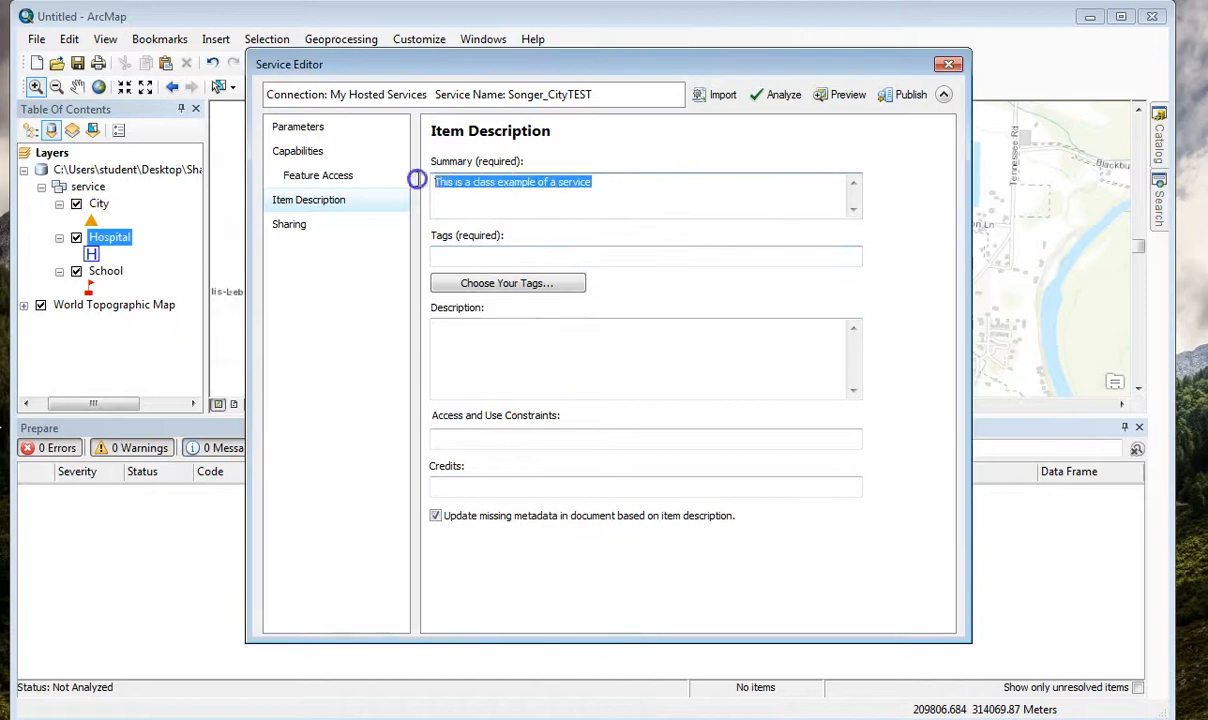
pyautogui.click(567, 350)
pyautogui.hotkey('ctrl', 'v')
pyautogui.click(464, 256)
pyautogui.hotkey('ctrl', 'v')
# Set the access and use constraints to Any and enter credits naming the data author and LCOG 2010 Imagery.
pyautogui.click(451, 437)
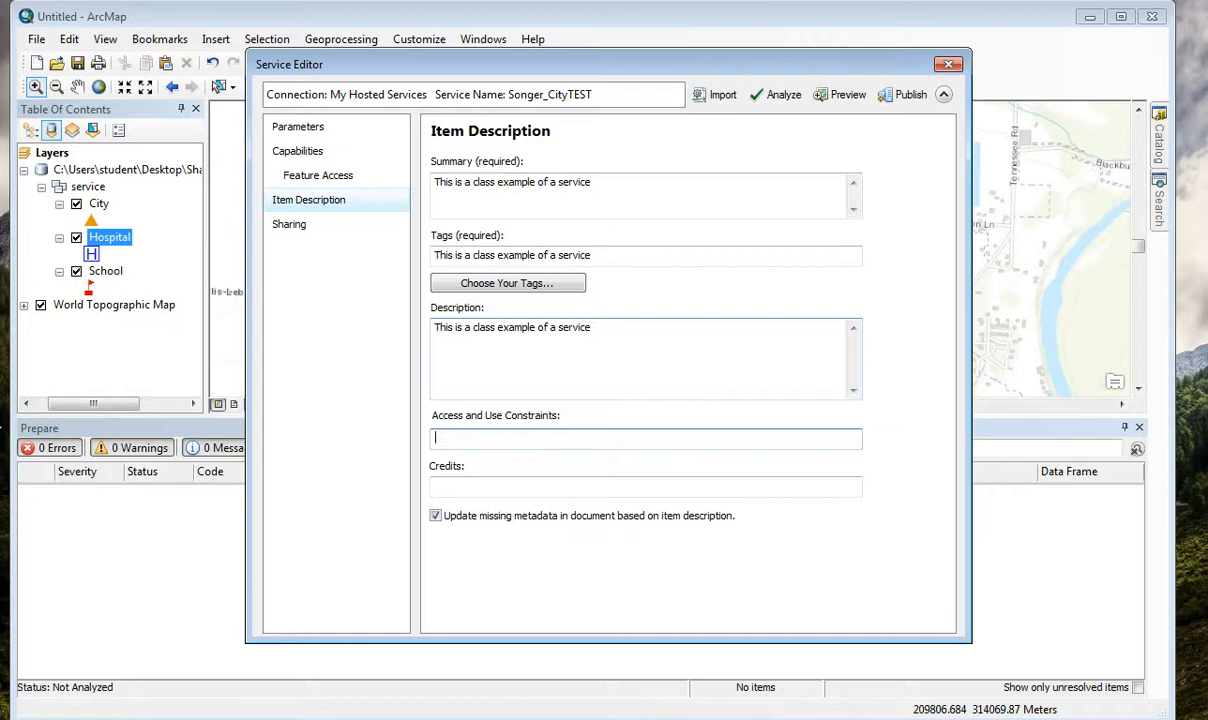
pyautogui.click(539, 490)
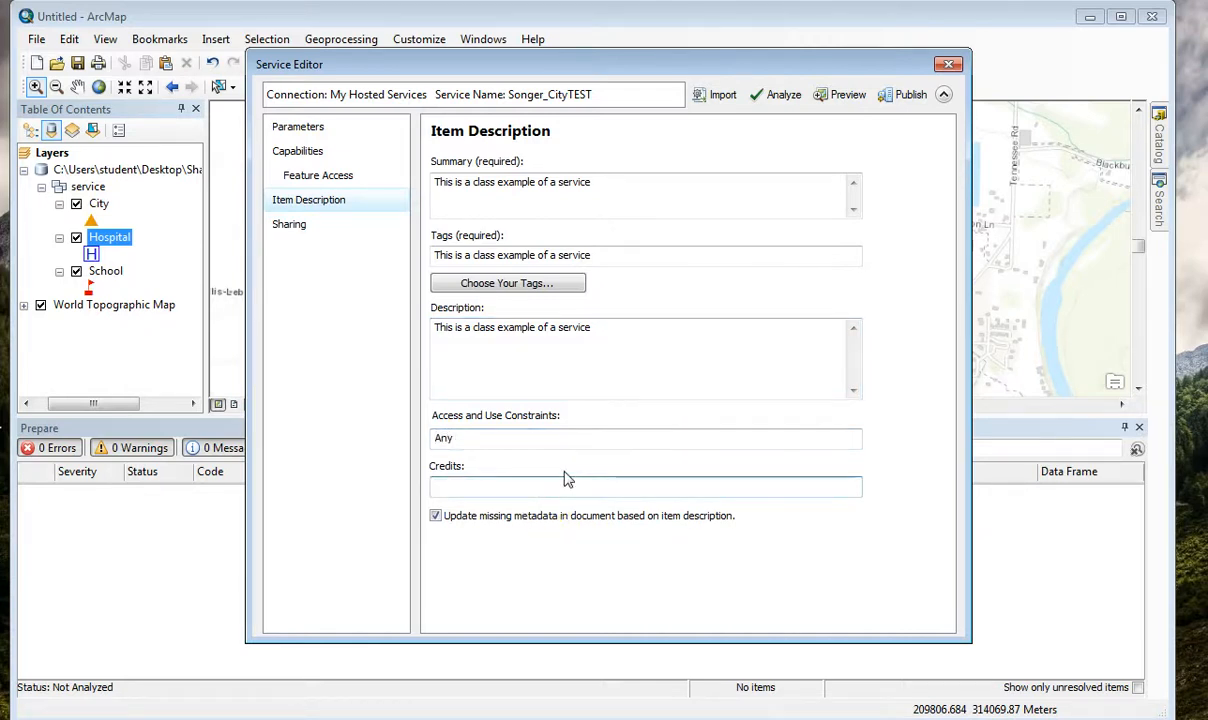
pyautogui.write('Price - LCOG 2010 Imagery')
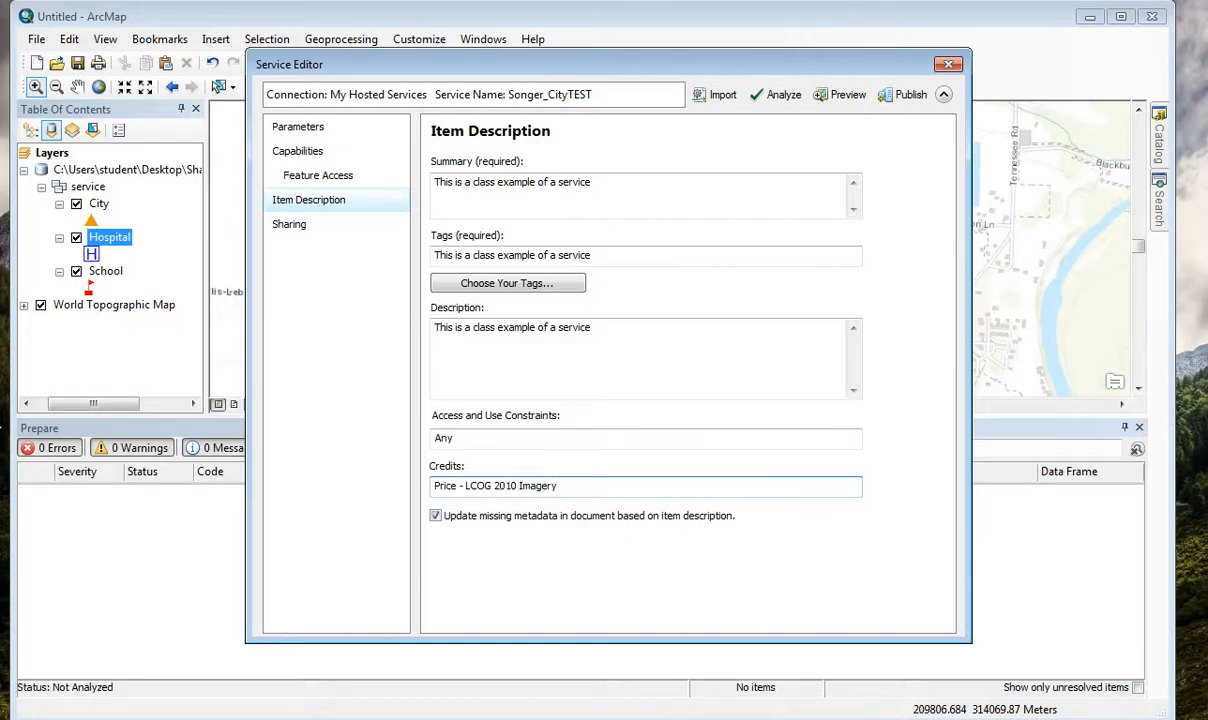
pyautogui.moveTo(574, 484); pyautogui.dragTo(425, 495)
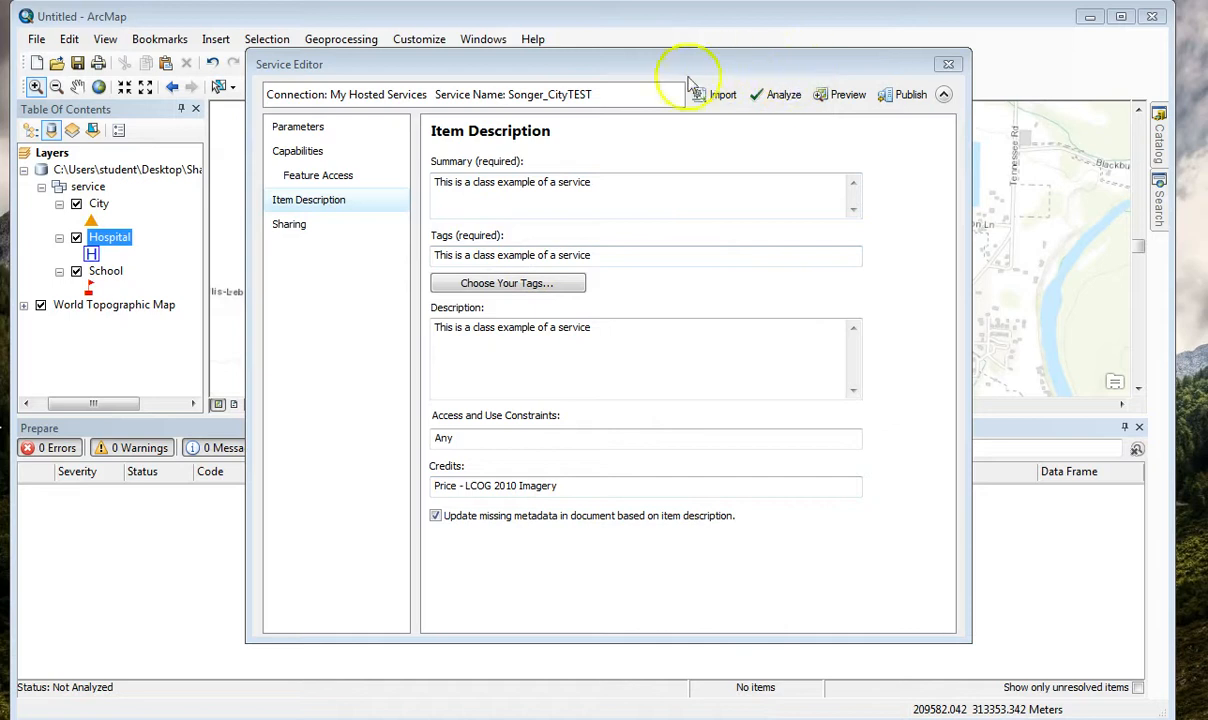
# Share the service with Oregon Community Colleges, Everyone (public) and members of the GIS246_CollectionGroup group.
pyautogui.click(291, 226)
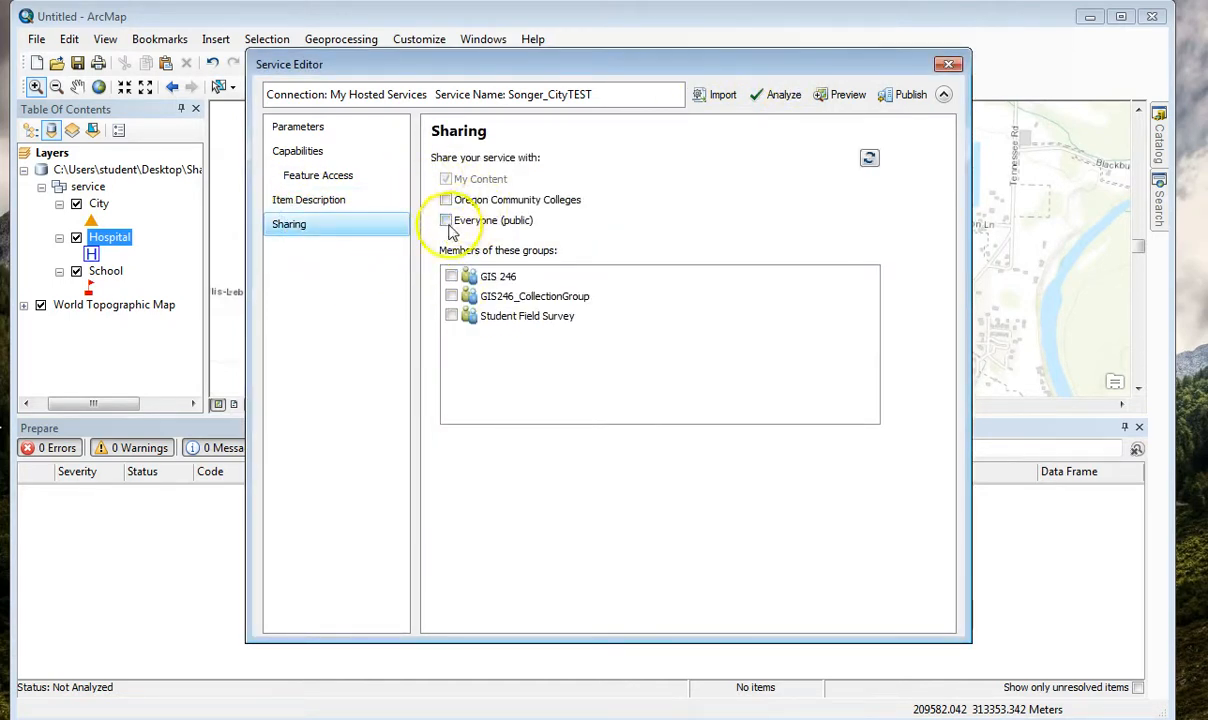
pyautogui.click(447, 222)
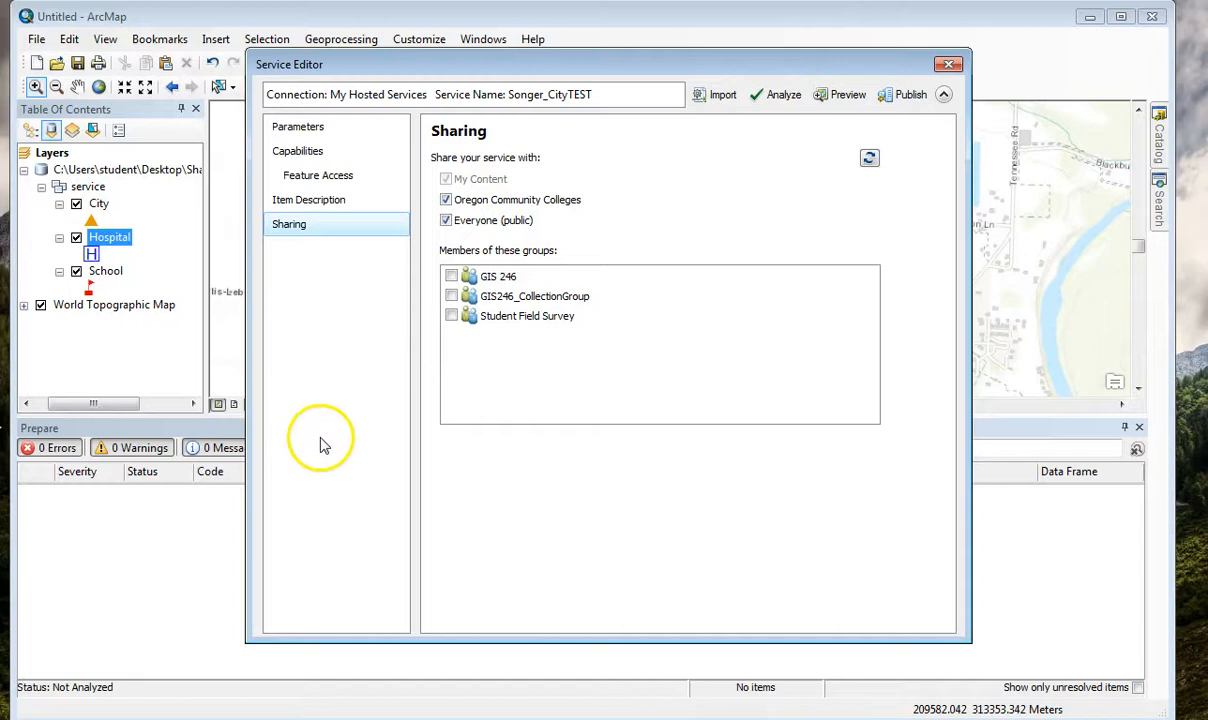
pyautogui.click(451, 297)
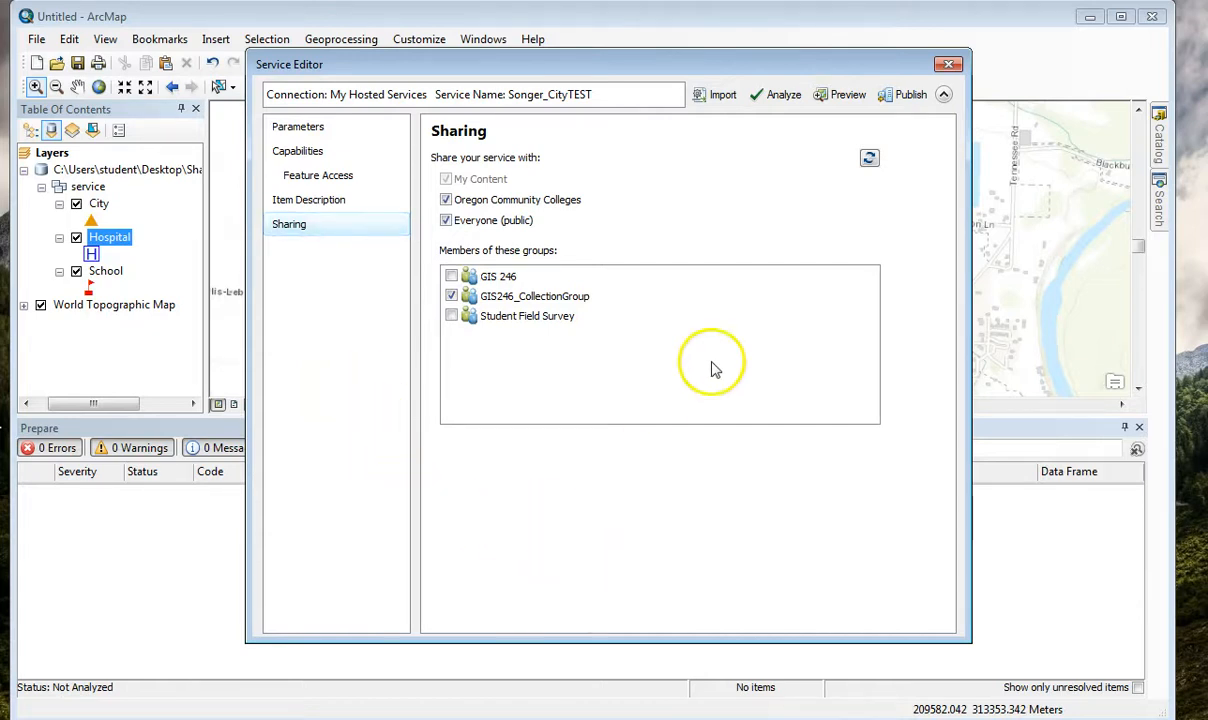
# Analyze the service and examine the listed errors and warnings, including the layers behind the feature template warning.
pyautogui.click(785, 98)
pyautogui.moveTo(765, 70); pyautogui.dragTo(721, 703)
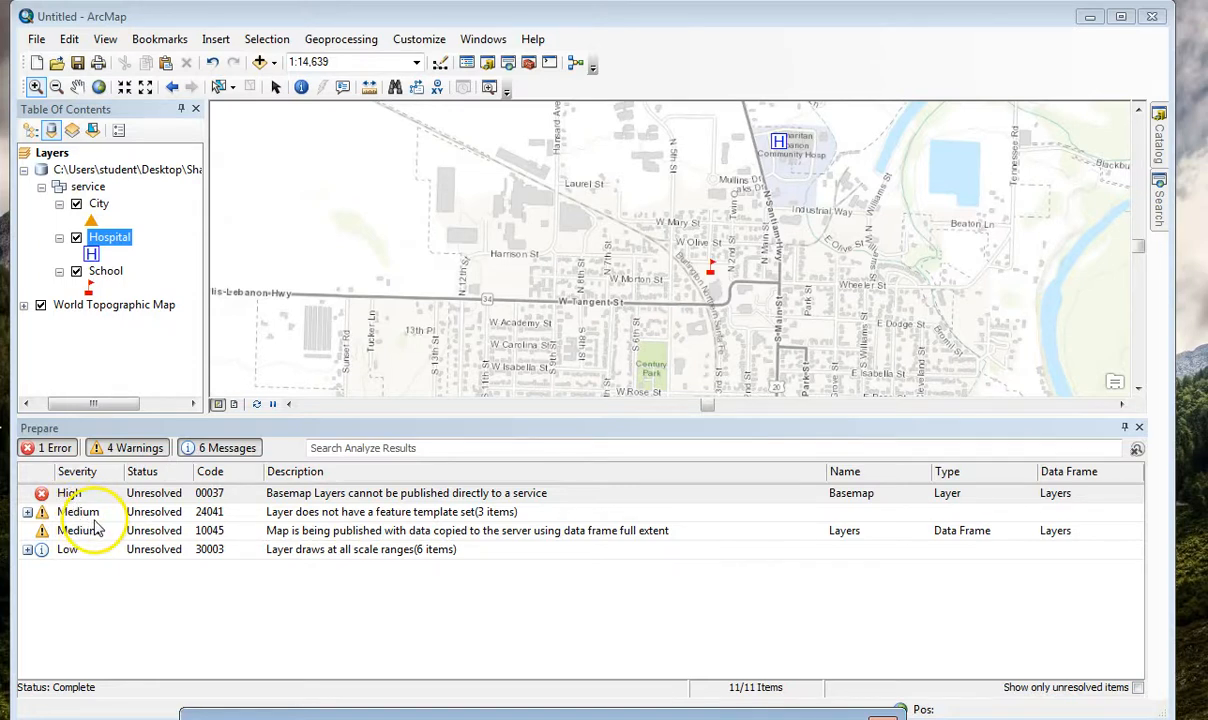
pyautogui.click(28, 512)
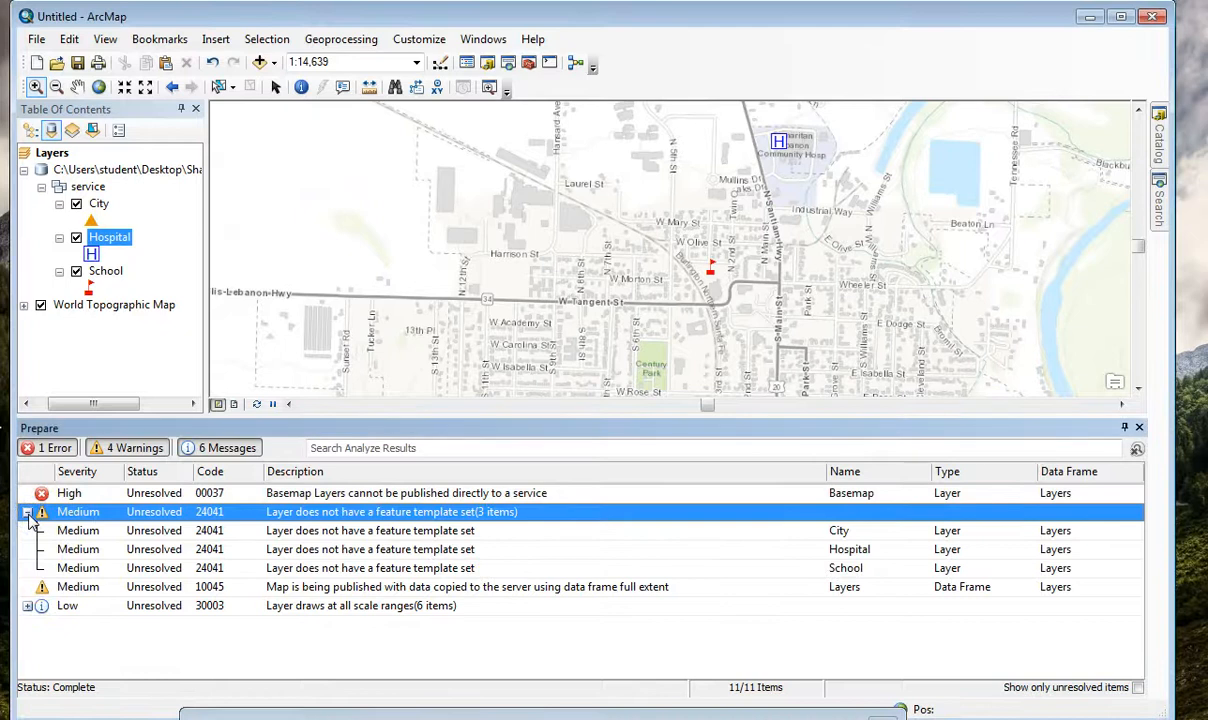
pyautogui.click(28, 512)
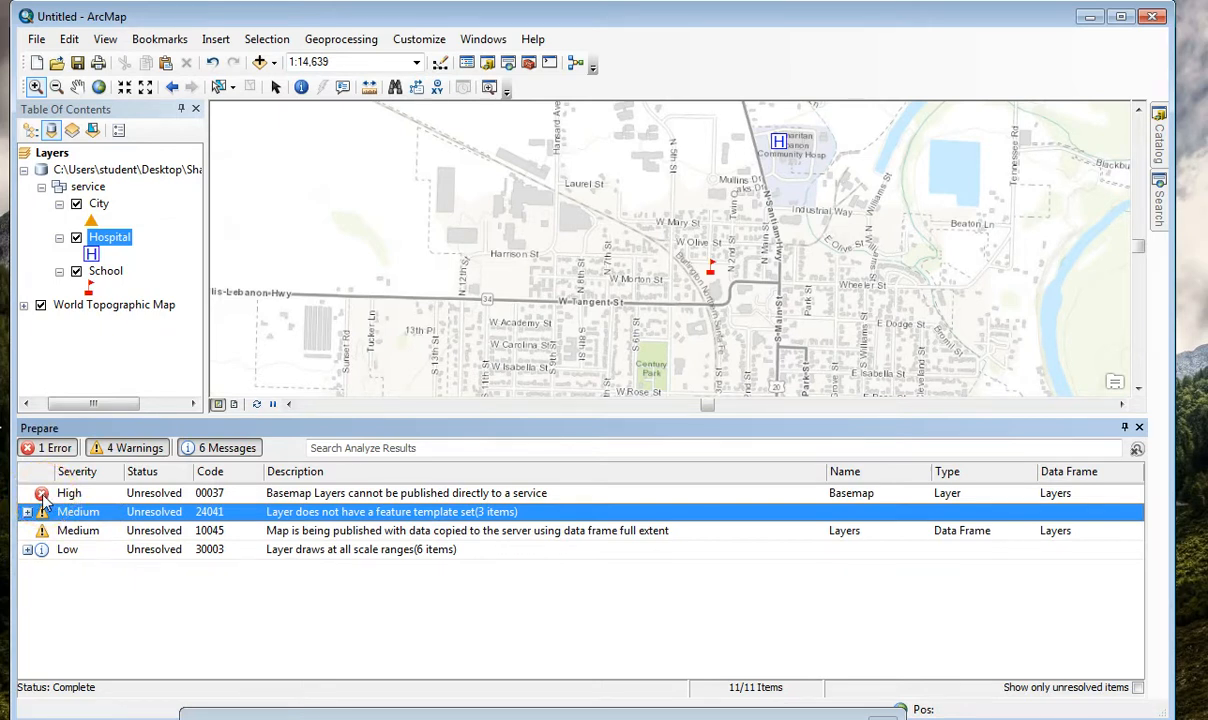
pyautogui.moveTo(785, 711); pyautogui.dragTo(801, 237)
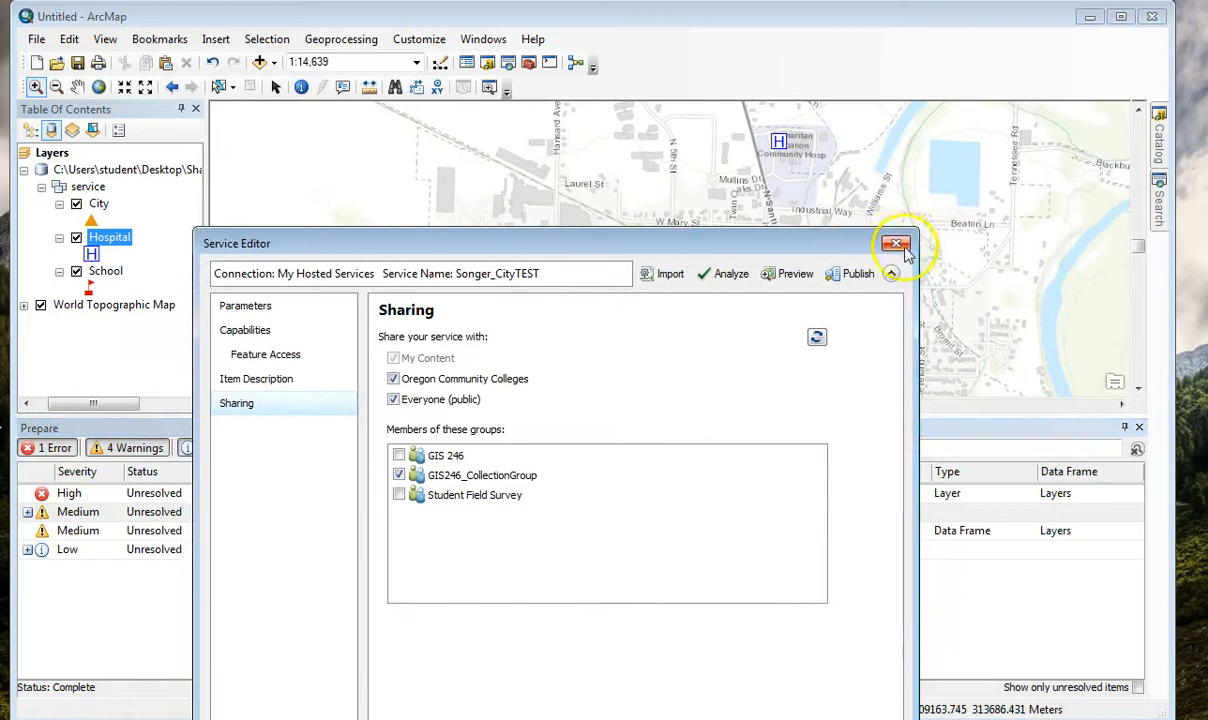
# Close the Service Editor without saving a draft and remove the World Topographic Map basemap from the map.
pyautogui.click(897, 245)
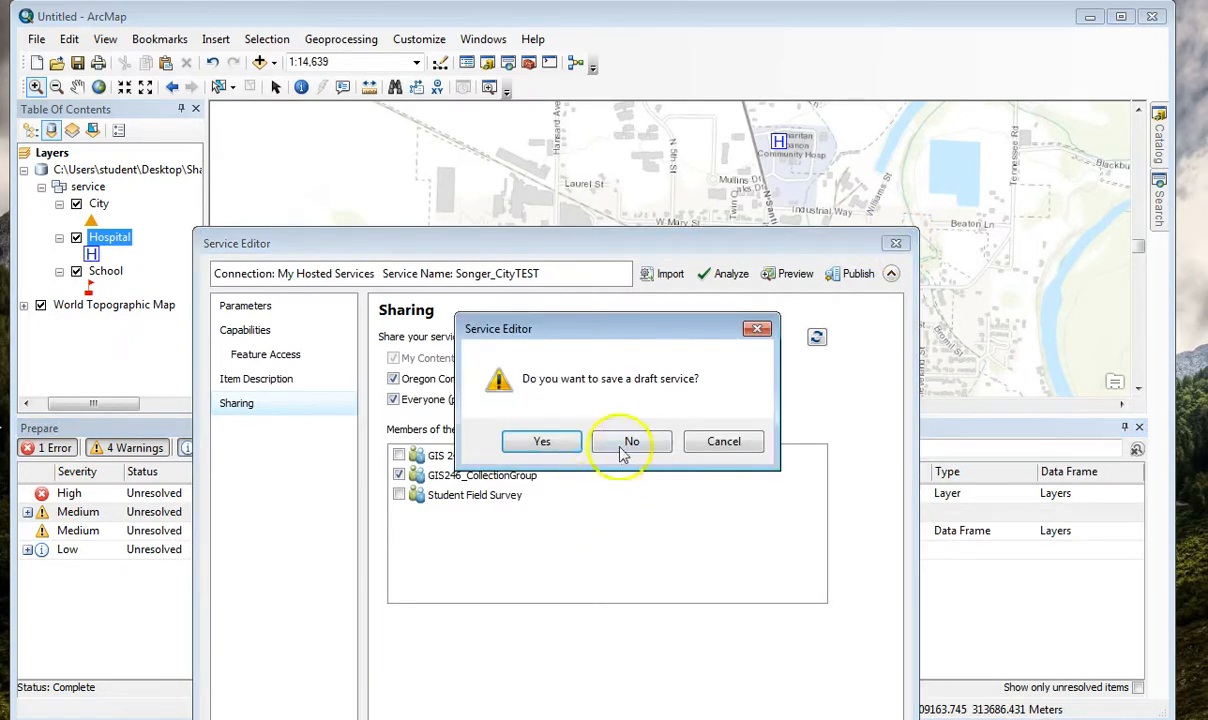
pyautogui.click(627, 443)
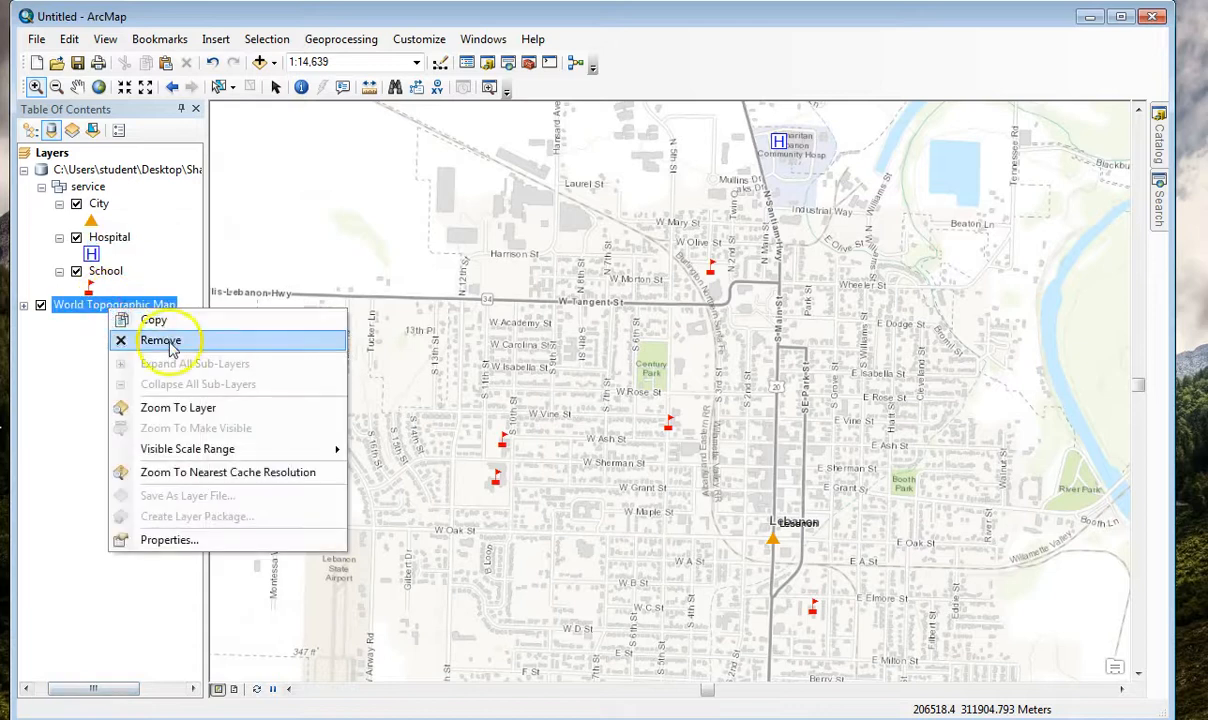
pyautogui.click(135, 340)
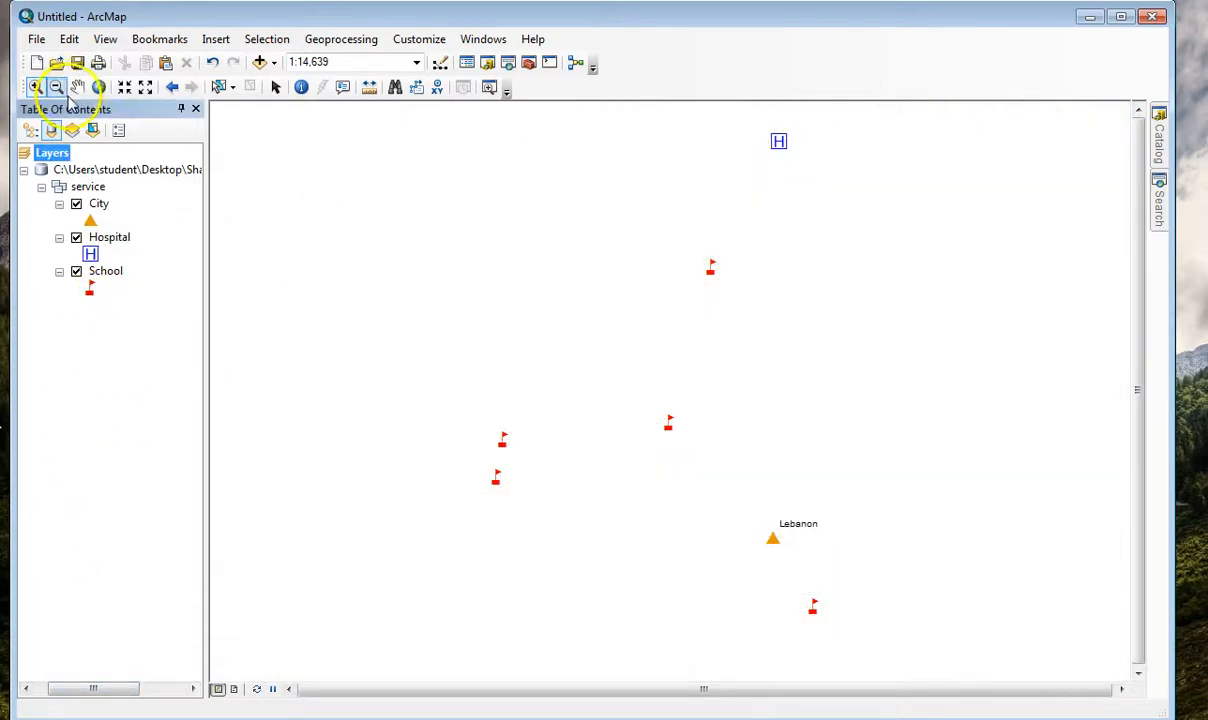
# Save the map document as test1 in the ShareasaService.gdb folder on the Desktop.
pyautogui.click(36, 39)
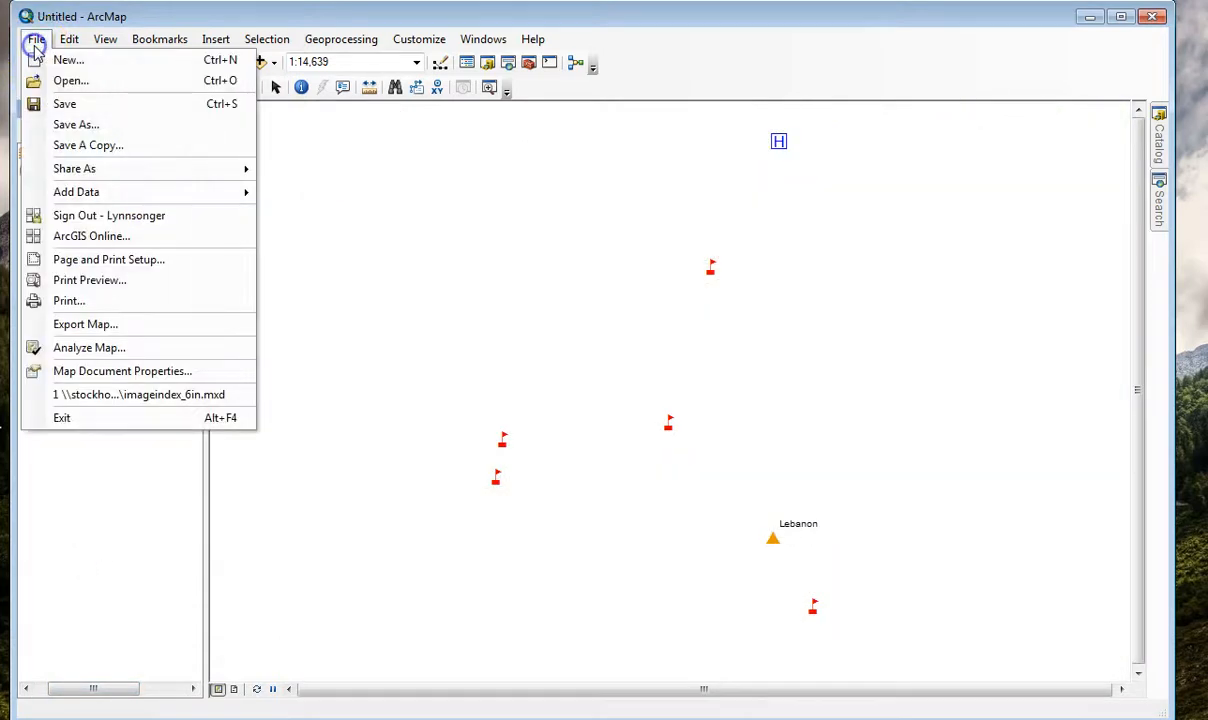
pyautogui.click(78, 128)
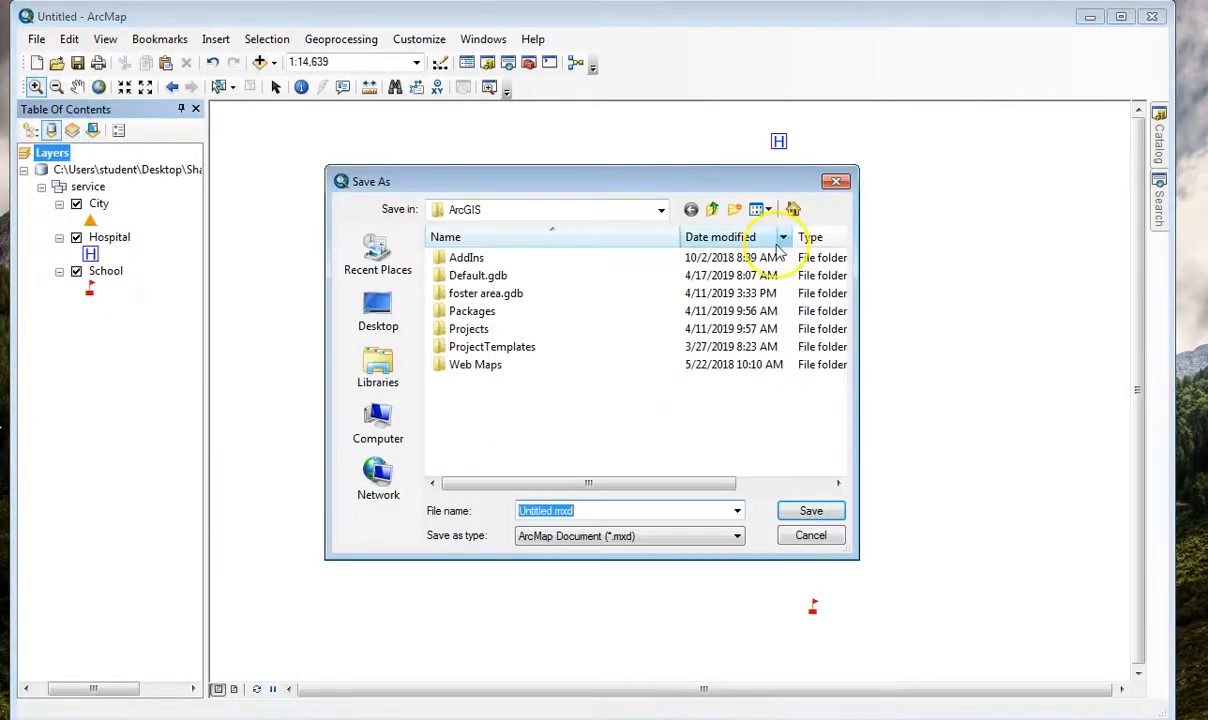
pyautogui.click(378, 310)
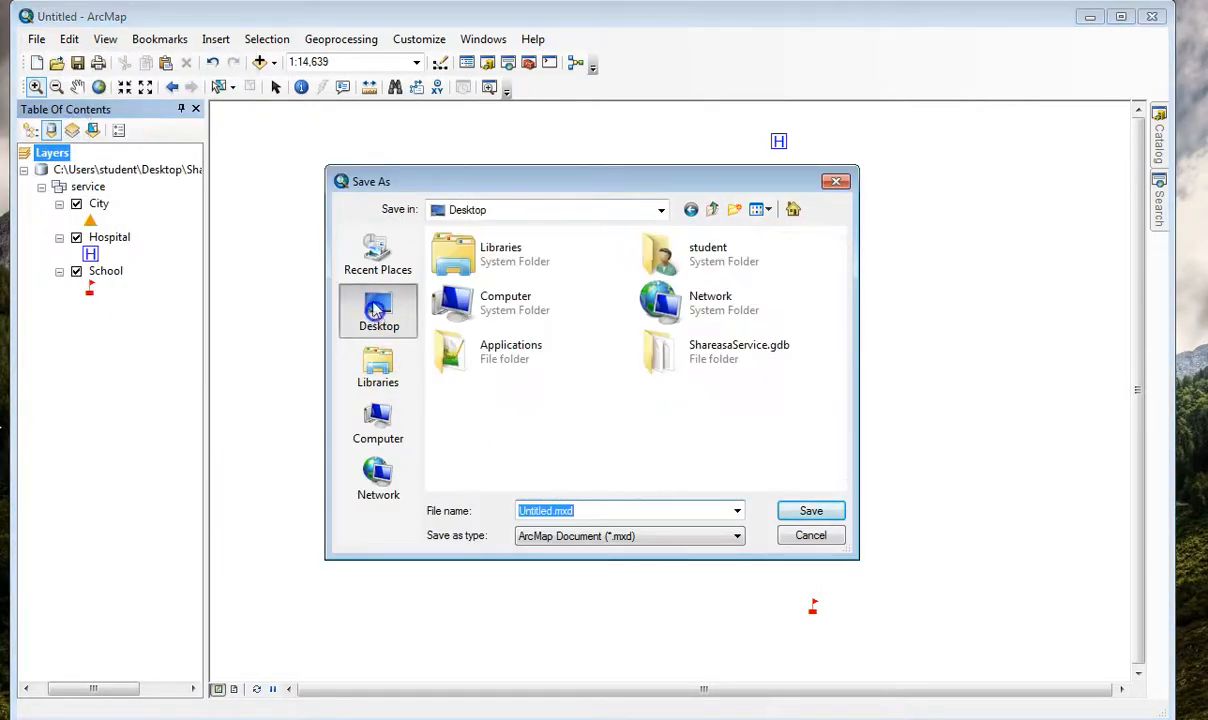
pyautogui.doubleClick(669, 352)
pyautogui.moveTo(587, 509); pyautogui.dragTo(508, 513)
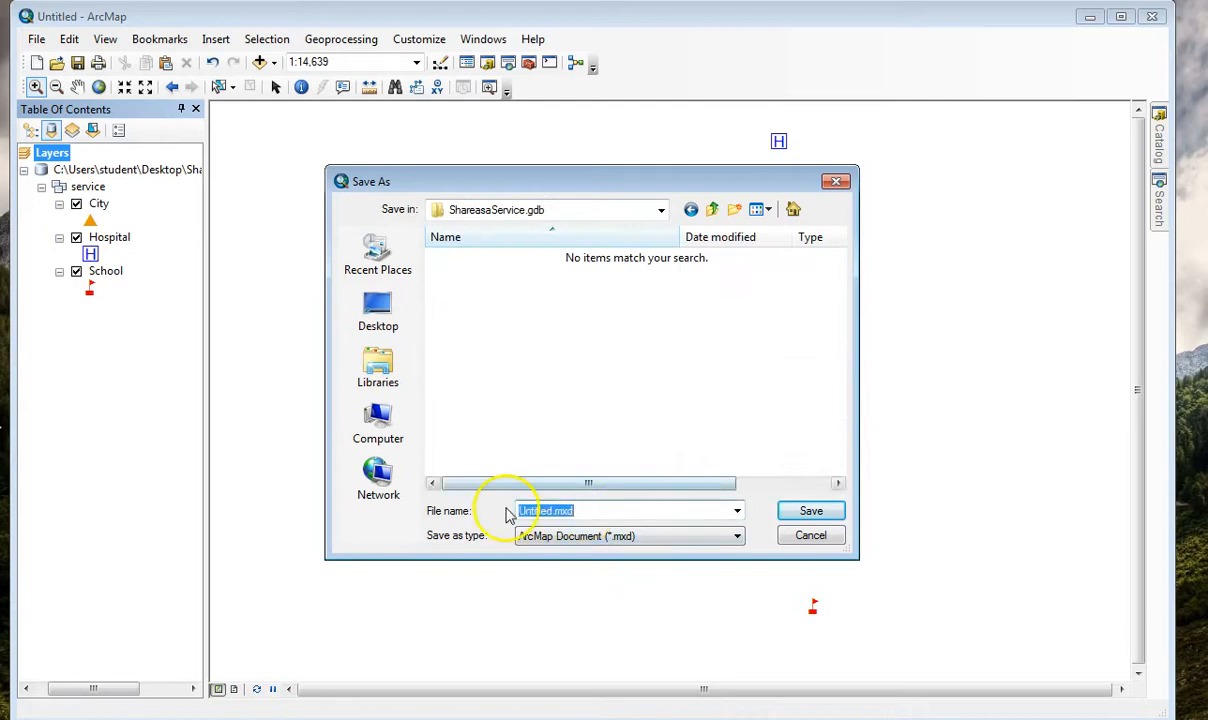
pyautogui.write('test')
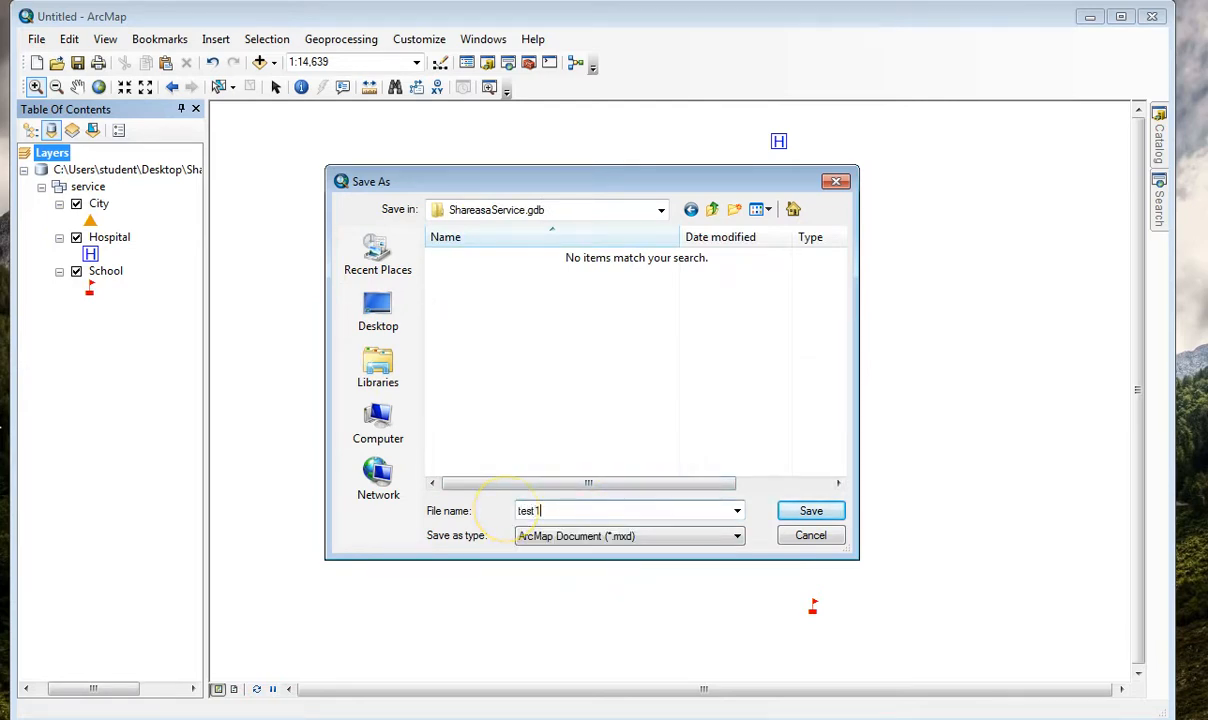
pyautogui.write('1')
pyautogui.click(812, 511)
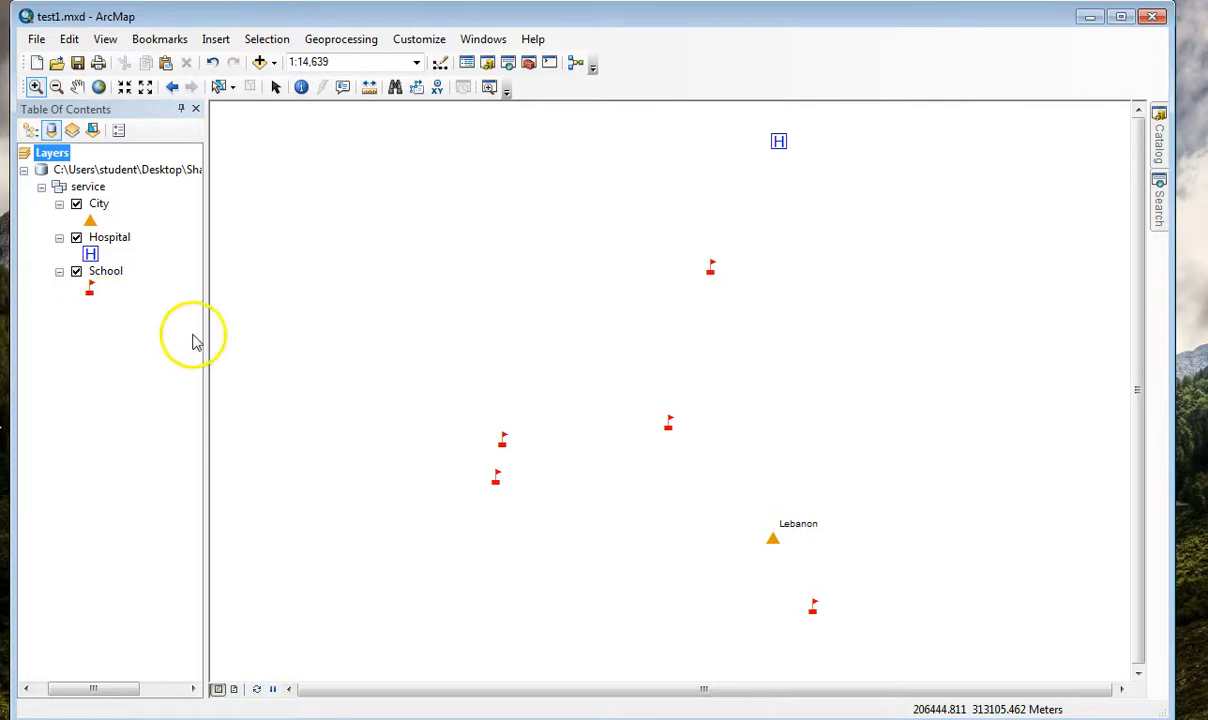
# Share the map as a newly published service on My Hosted Services (Oregon Community Colleges), named with the publisher's surname followed by _CityTEST.
pyautogui.click(38, 40)
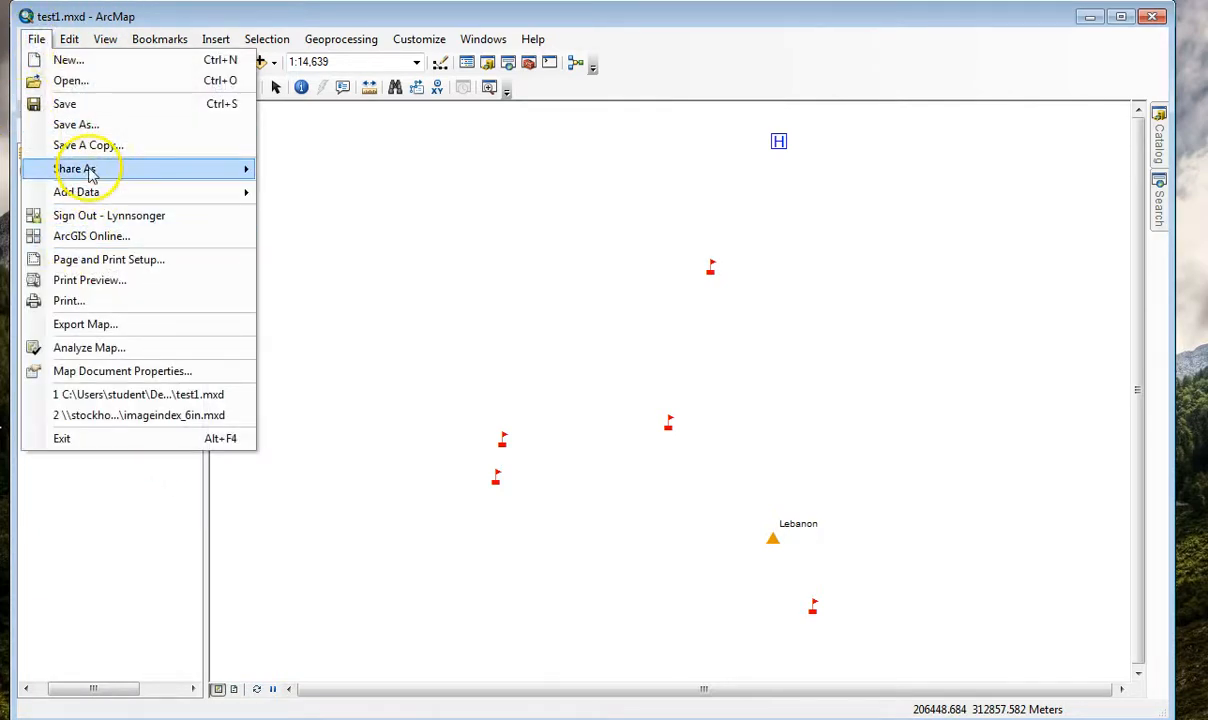
pyautogui.moveTo(89, 168)
pyautogui.click(316, 193)
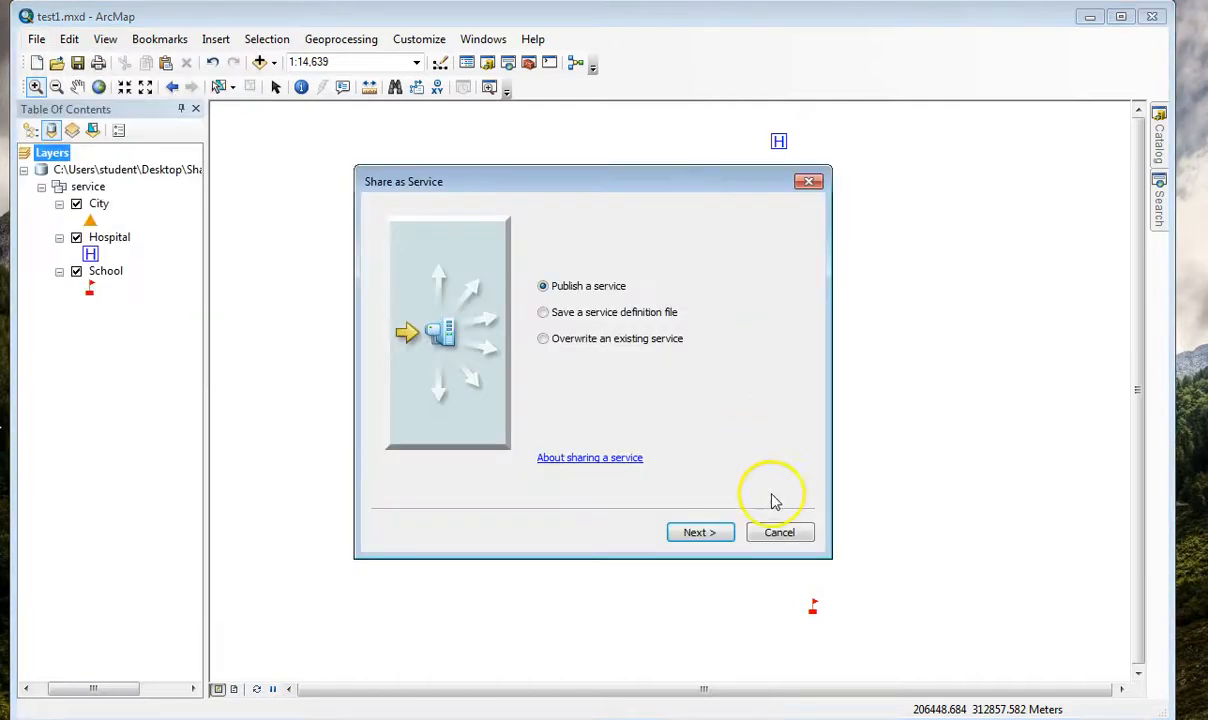
pyautogui.click(703, 533)
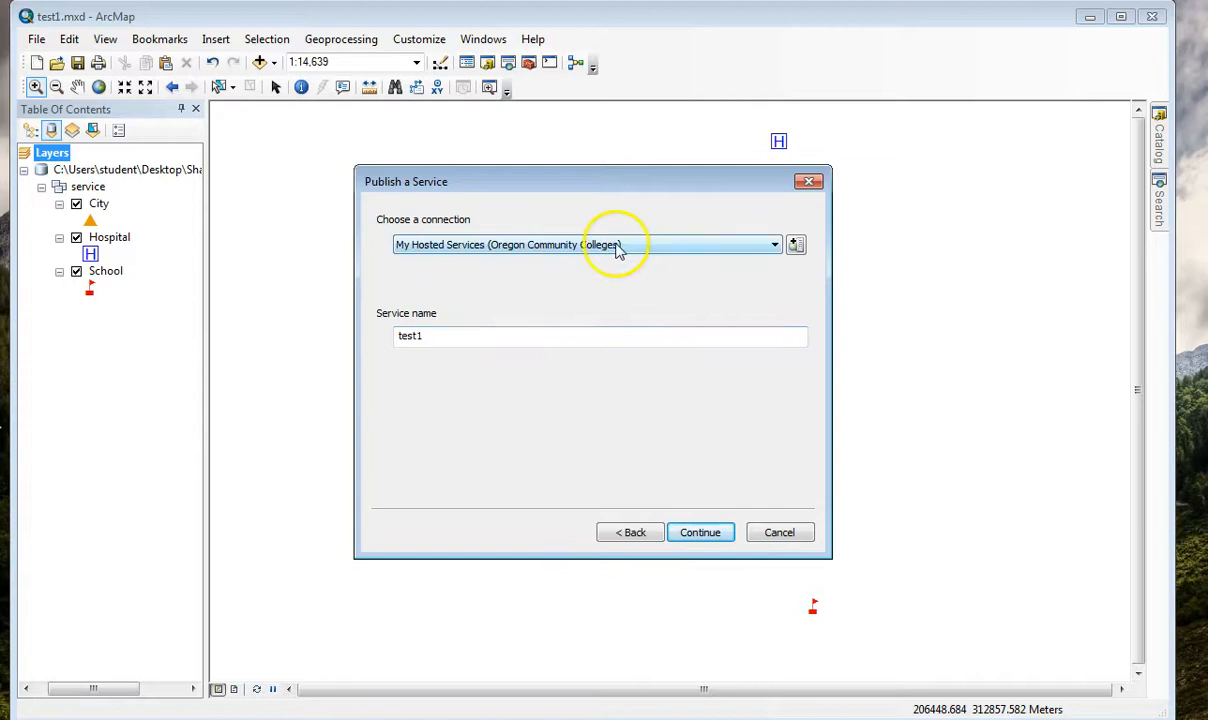
pyautogui.click(688, 549)
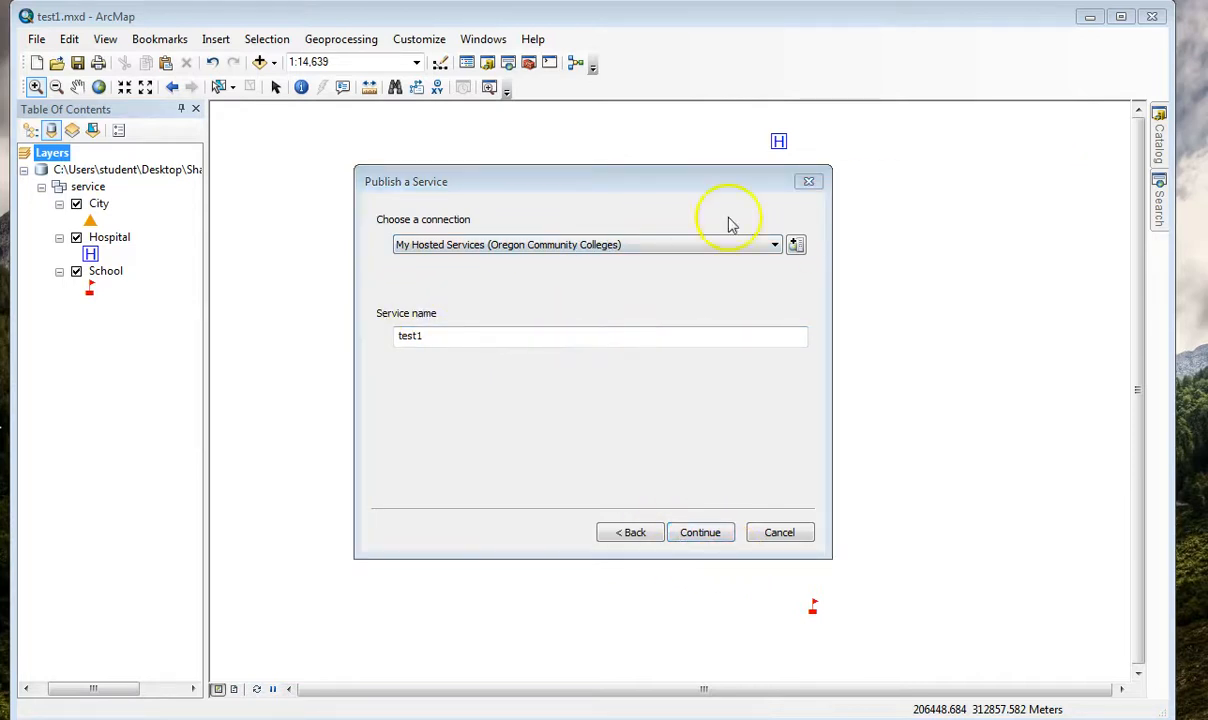
pyautogui.moveTo(449, 333); pyautogui.dragTo(377, 335)
pyautogui.write('Songer_CityTEST')
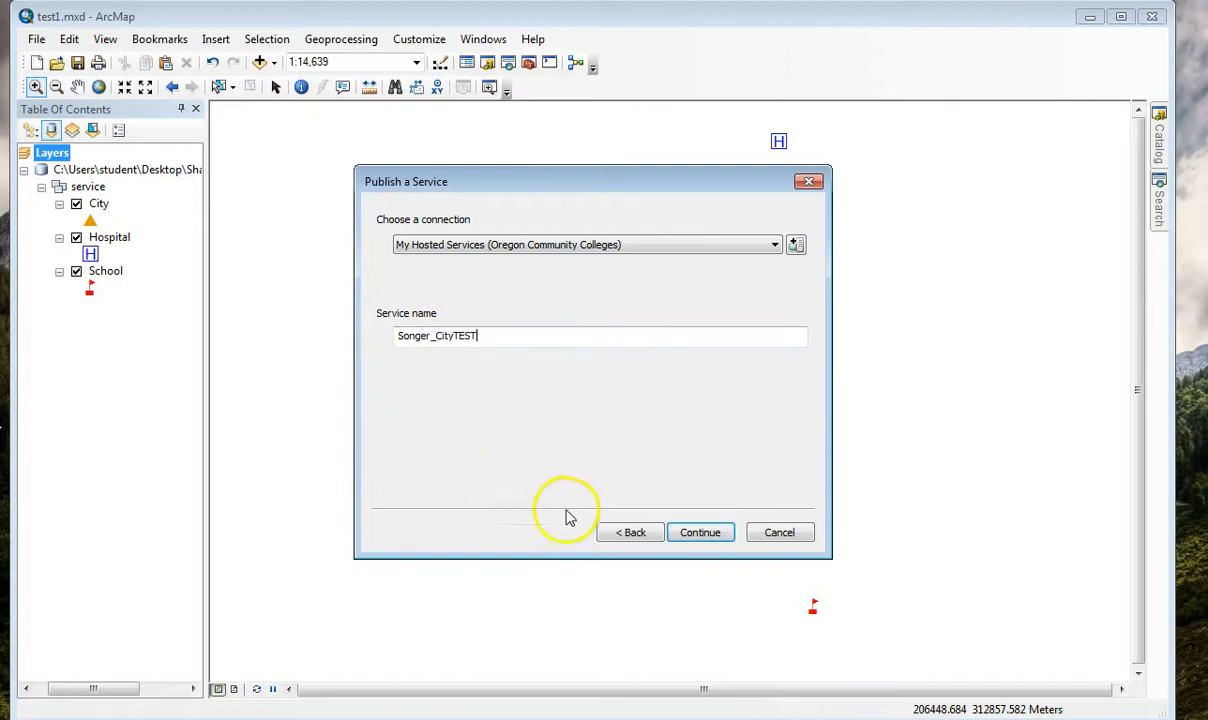
pyautogui.click(699, 541)
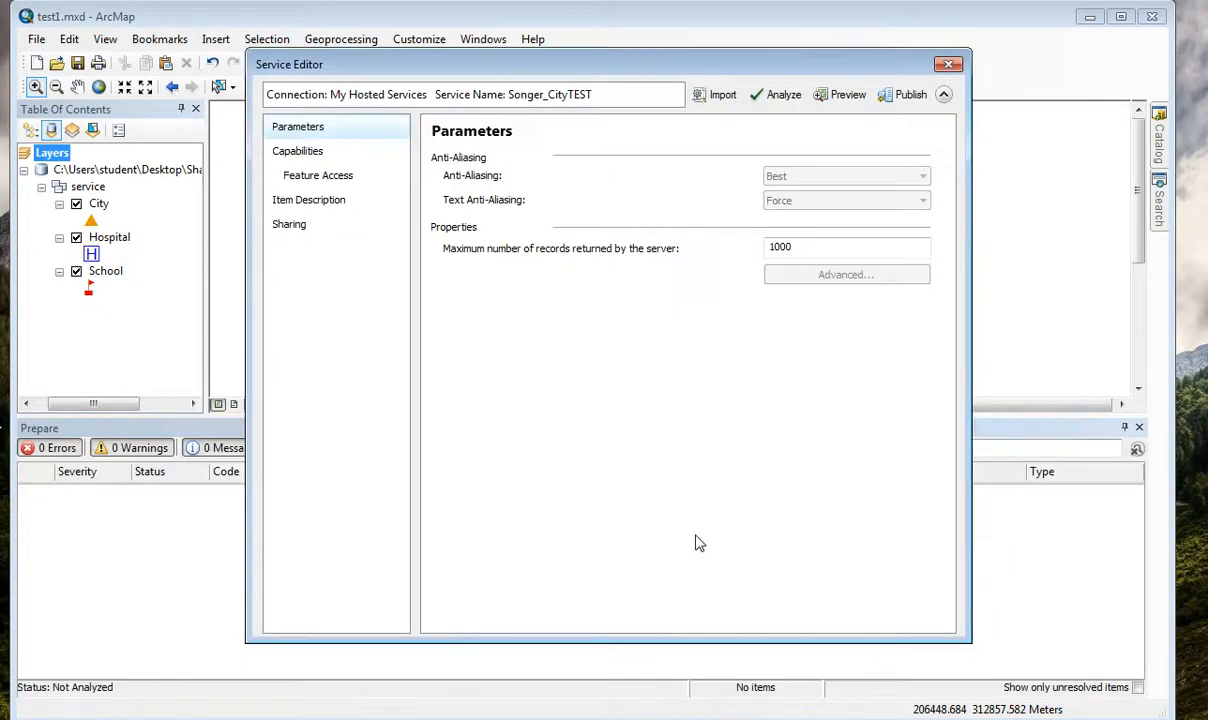
# Fill in the item description with "This is a class example of a service" as summary, tags and description, "Any" as constraints and an LCOG 2010 Imagery credit.
pyautogui.click(300, 154)
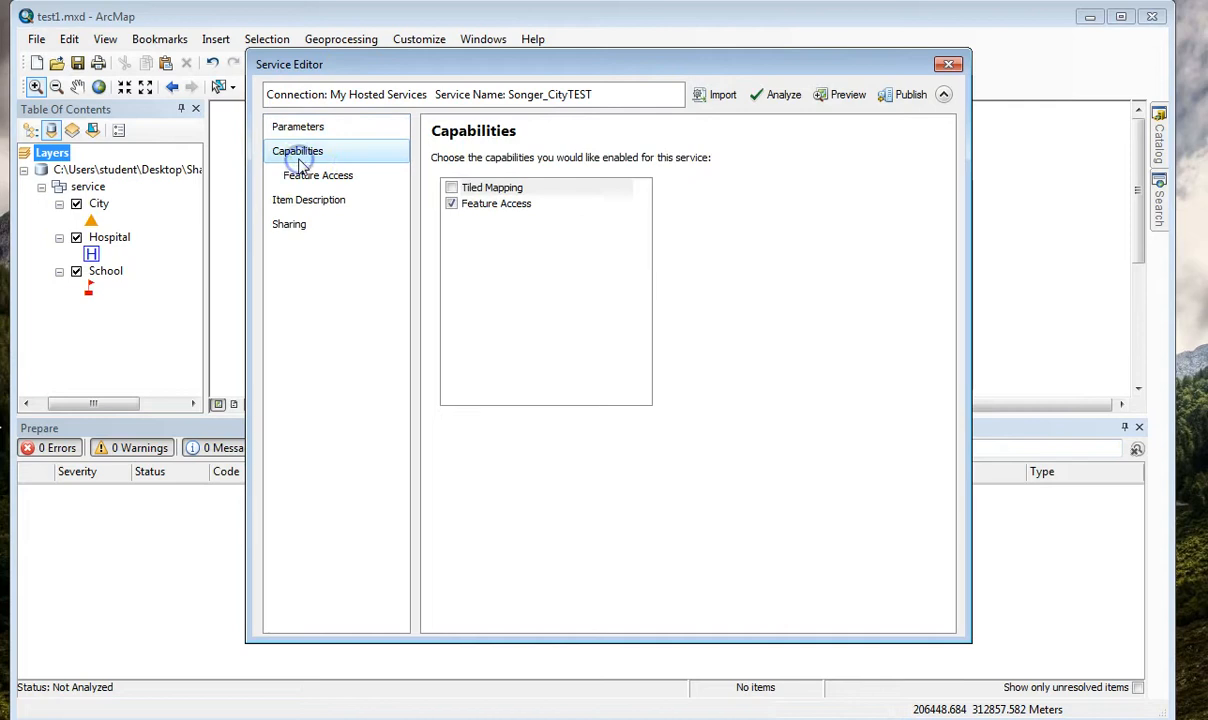
pyautogui.click(318, 180)
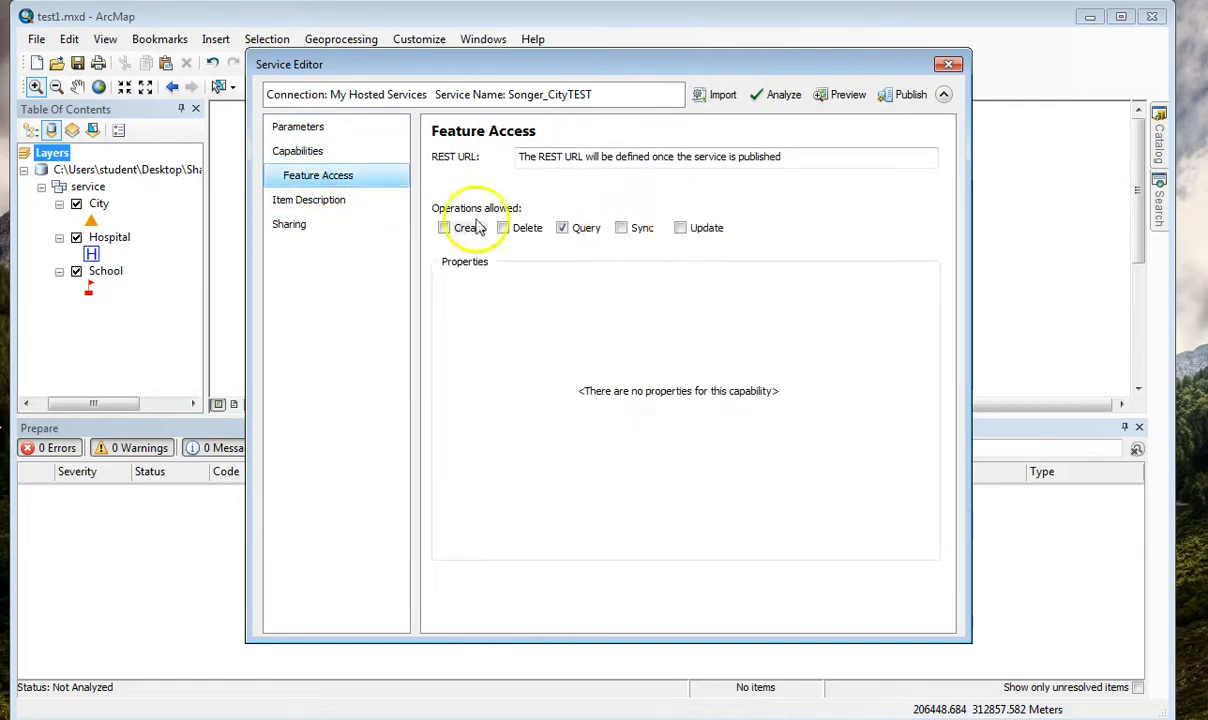
pyautogui.click(312, 200)
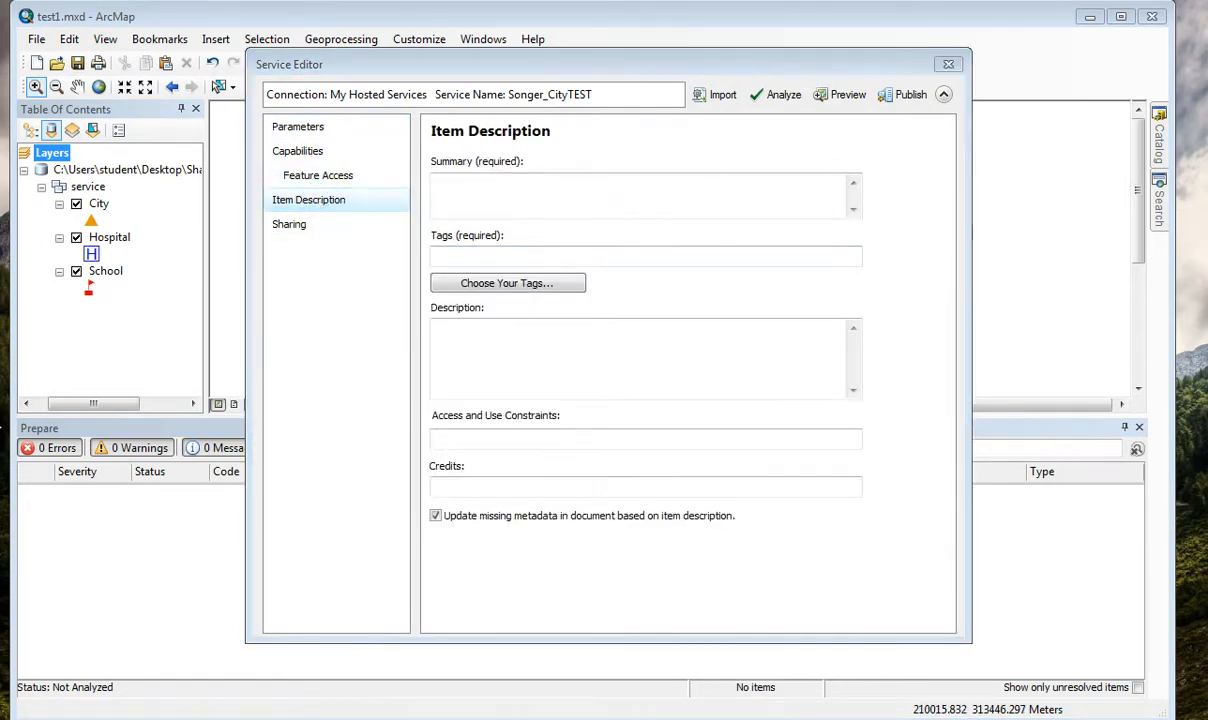
pyautogui.click(688, 175)
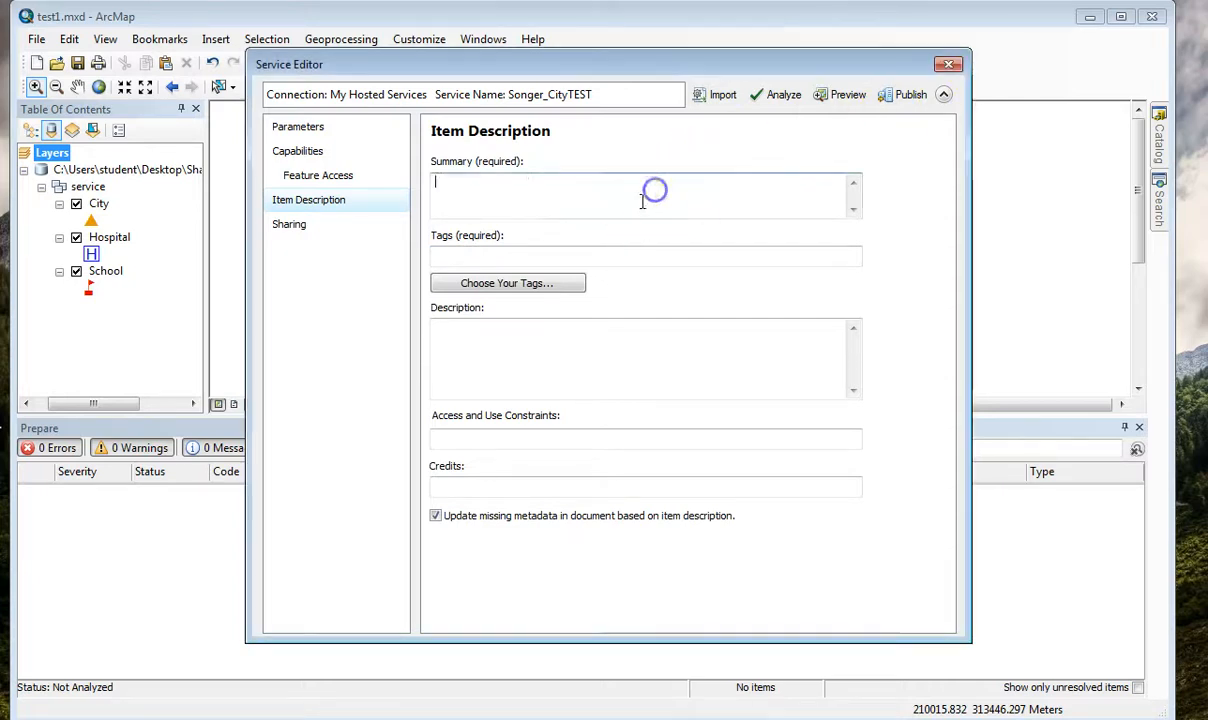
pyautogui.write('This is a class example of a service')
pyautogui.click(450, 256)
pyautogui.write('This is a class example of a service')
pyautogui.click(512, 335)
pyautogui.write('This is a class example of a service')
pyautogui.click(472, 432)
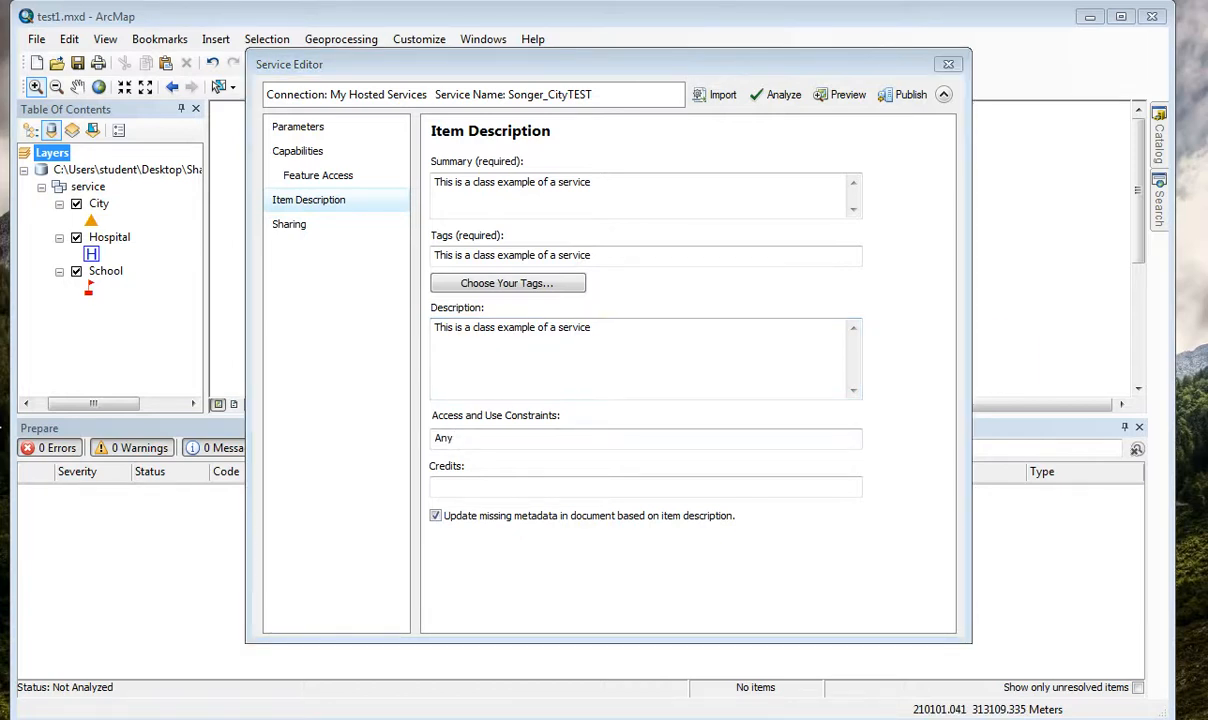
pyautogui.click(466, 481)
pyautogui.doubleClick(553, 480)
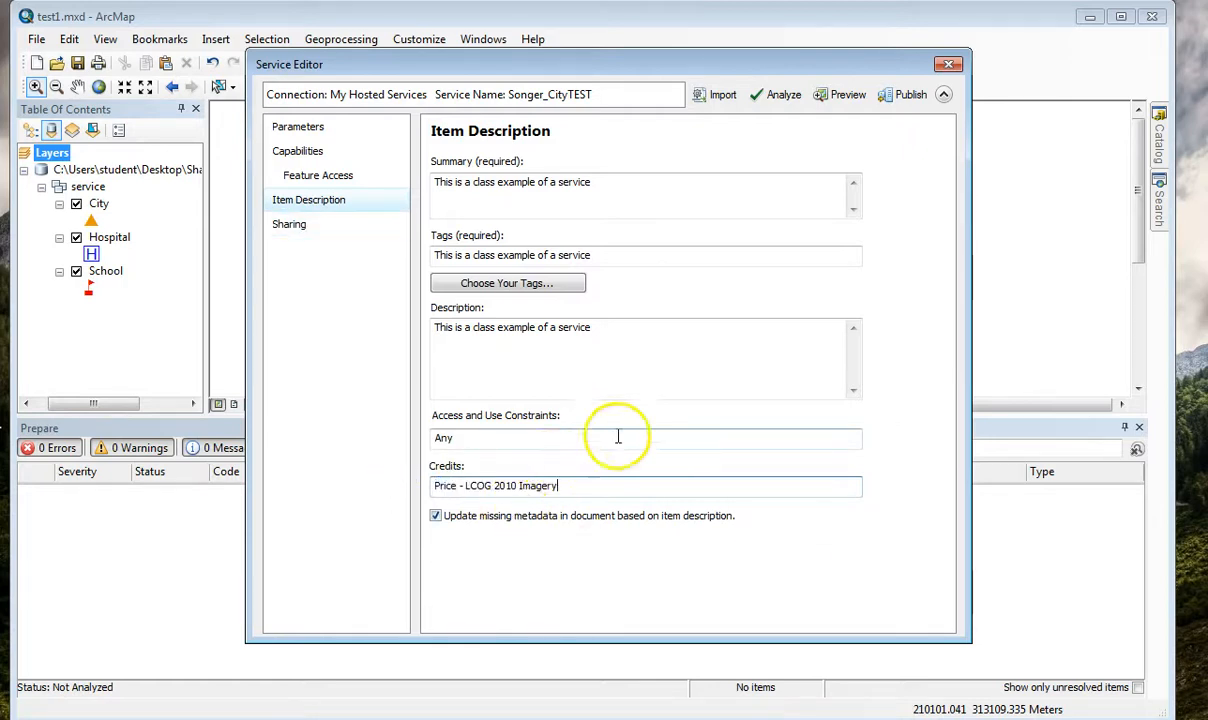
# Share the service with Oregon Community Colleges, Everyone (public) and the GIS246_CollectionGroup group.
pyautogui.click(289, 225)
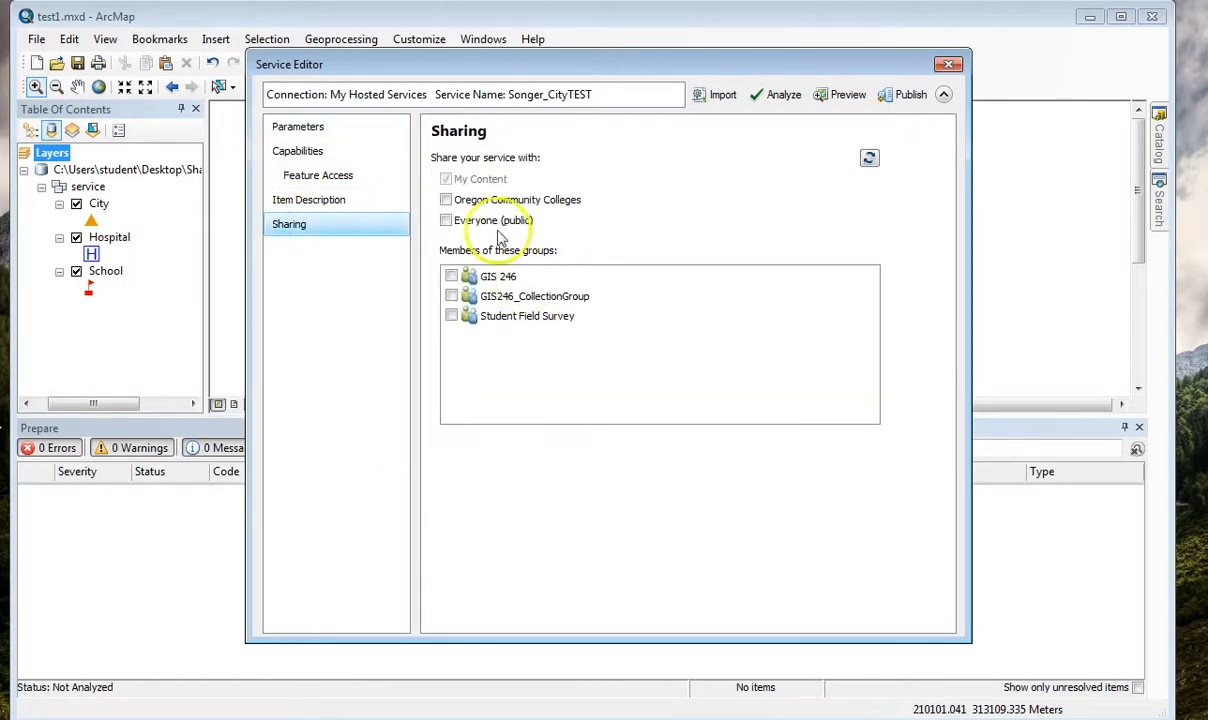
pyautogui.click(446, 221)
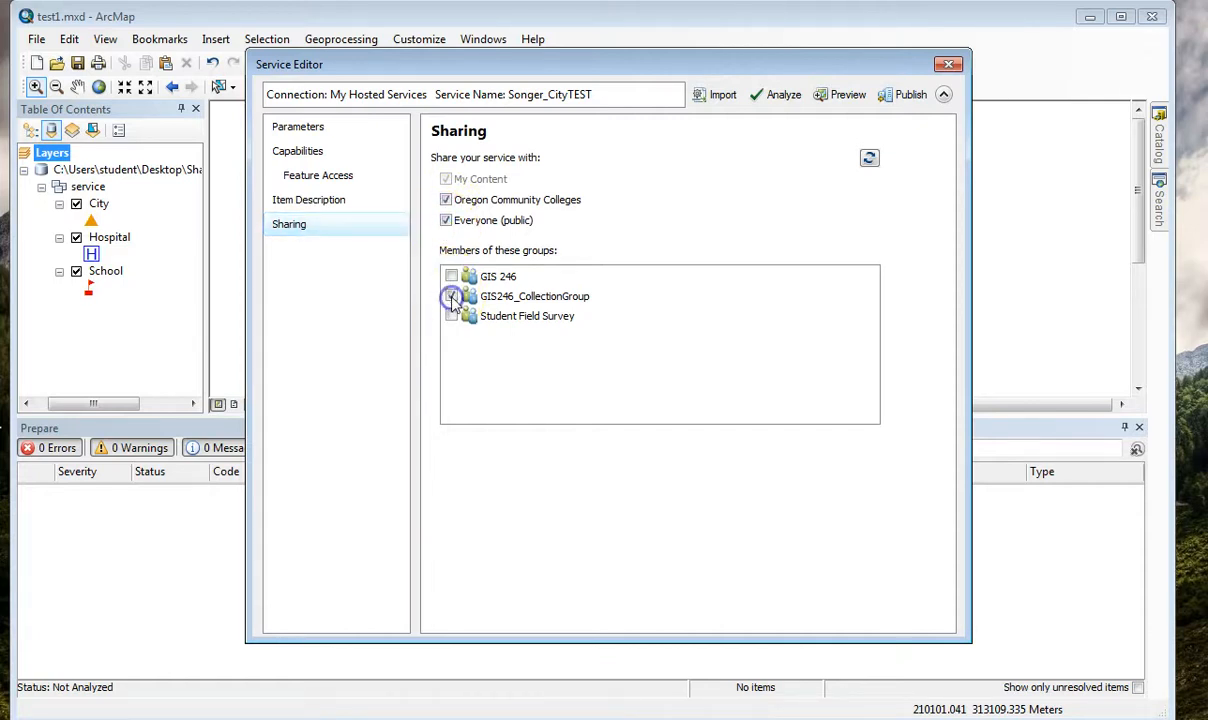
# Analyze the service for errors and warnings and close the Service Editor without saving a draft.
pyautogui.click(786, 97)
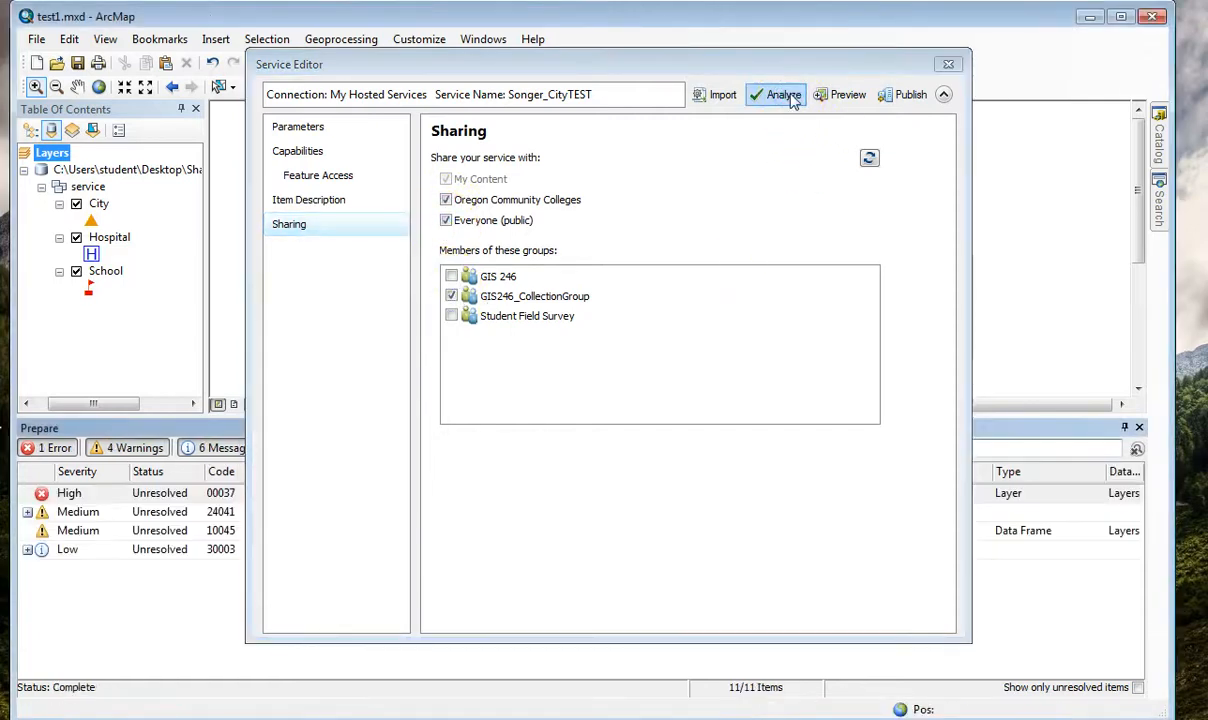
pyautogui.click(948, 64)
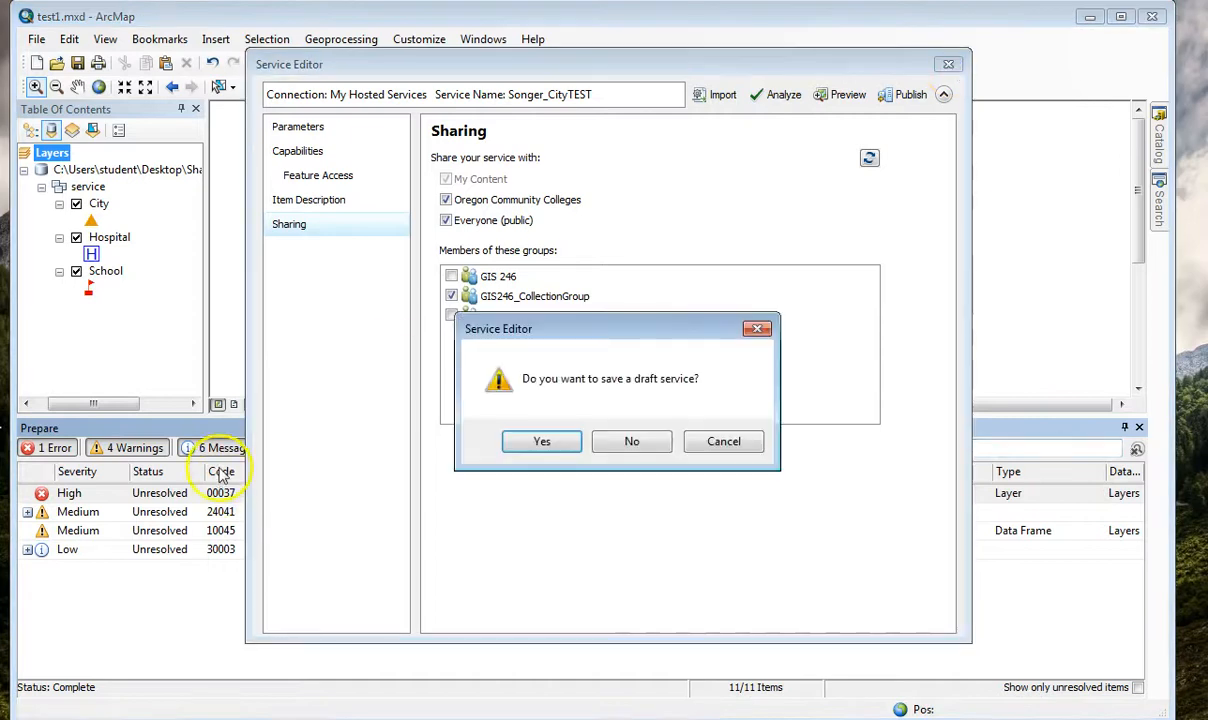
pyautogui.click(630, 441)
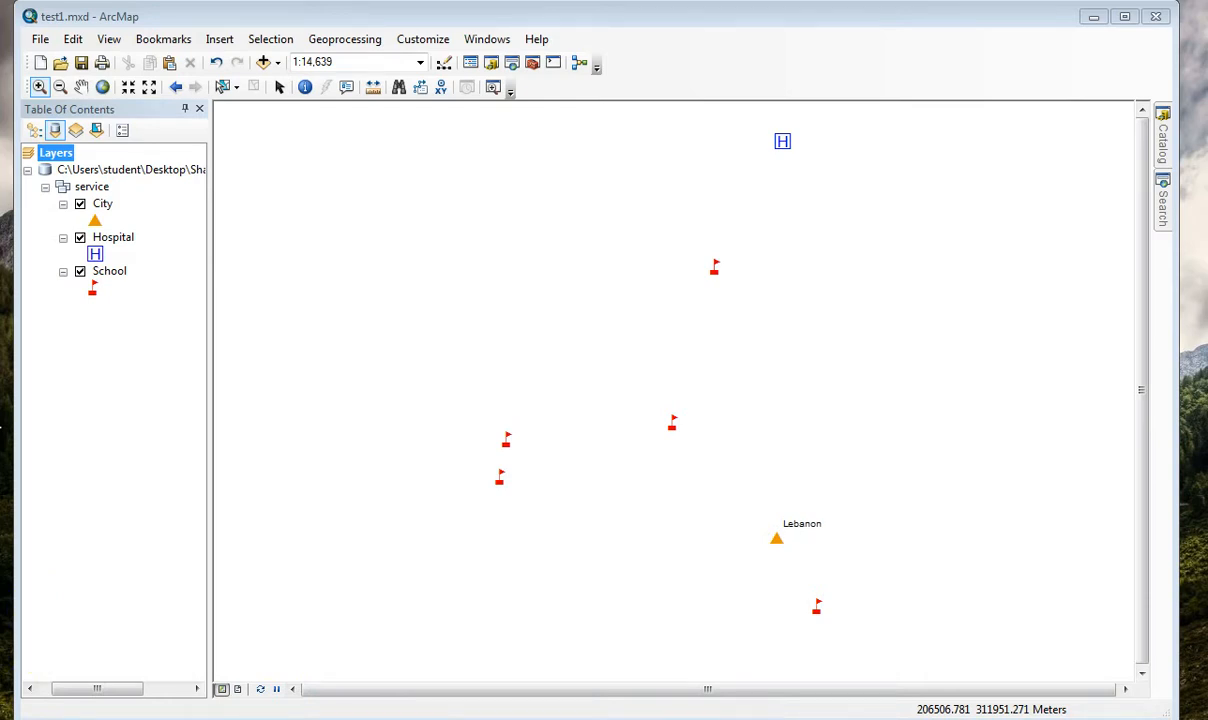
# Start a second ArcMap session with a blank, untitled map alongside the test1 map.
pyautogui.click(70, 477)
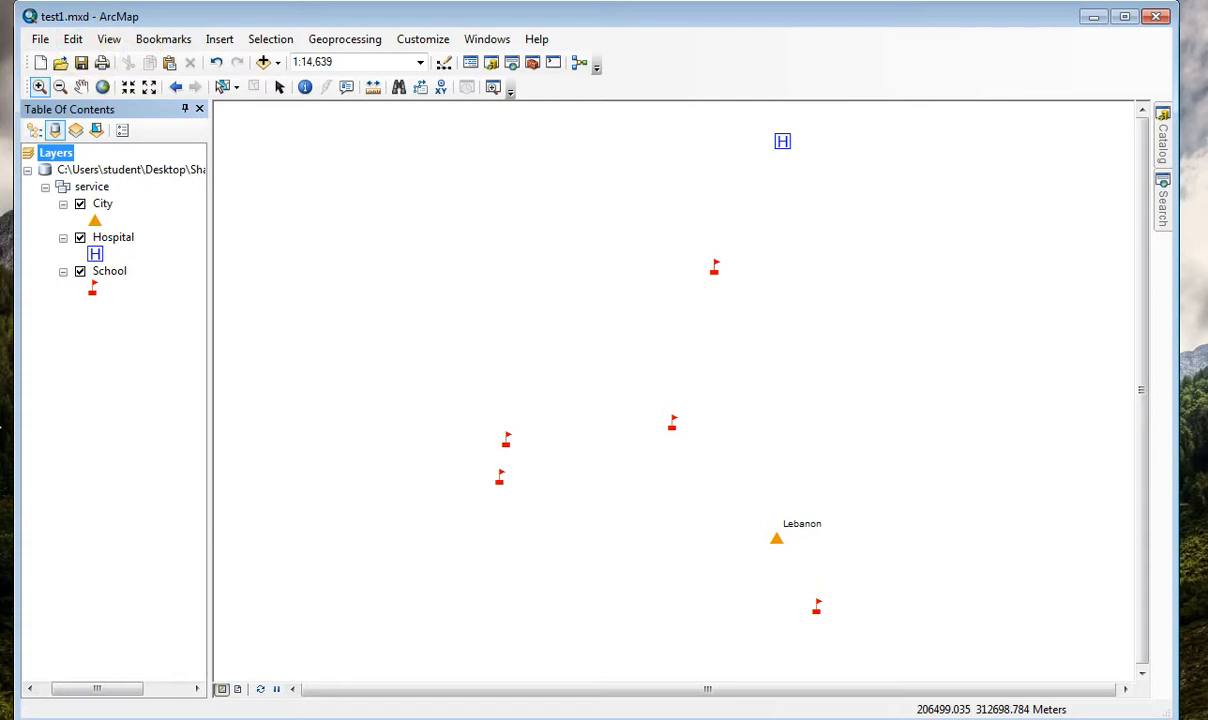
pyautogui.press('super')
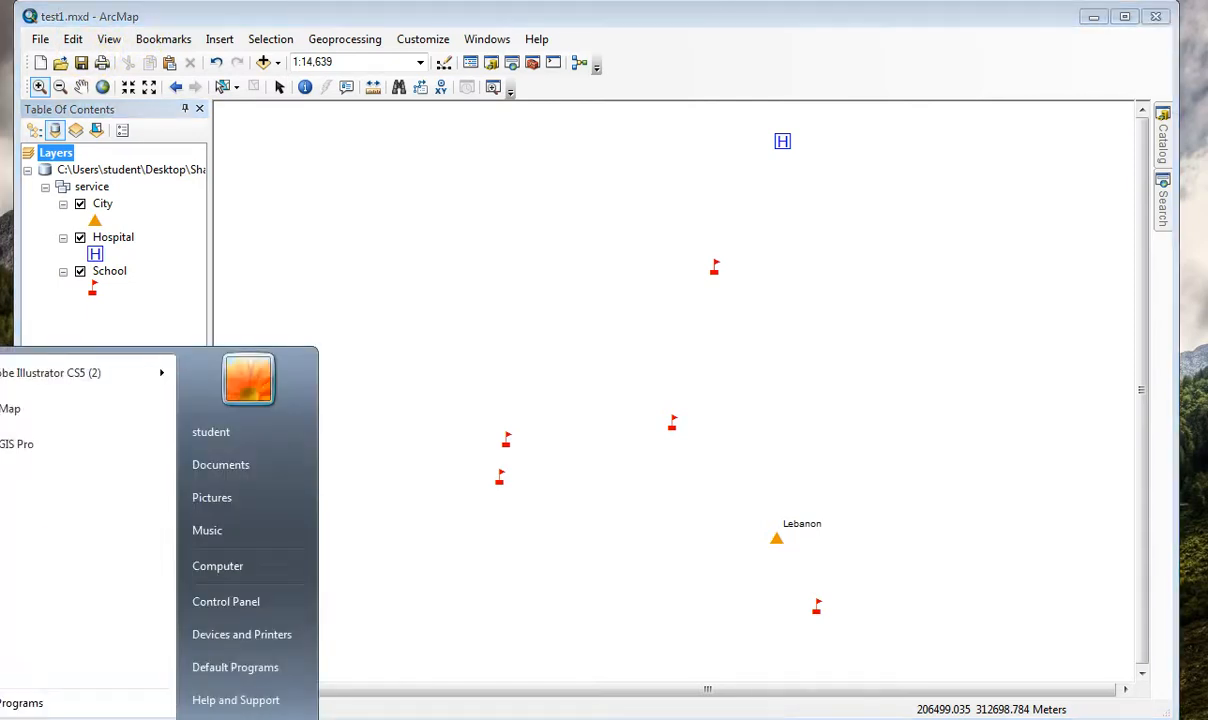
pyautogui.click(11, 405)
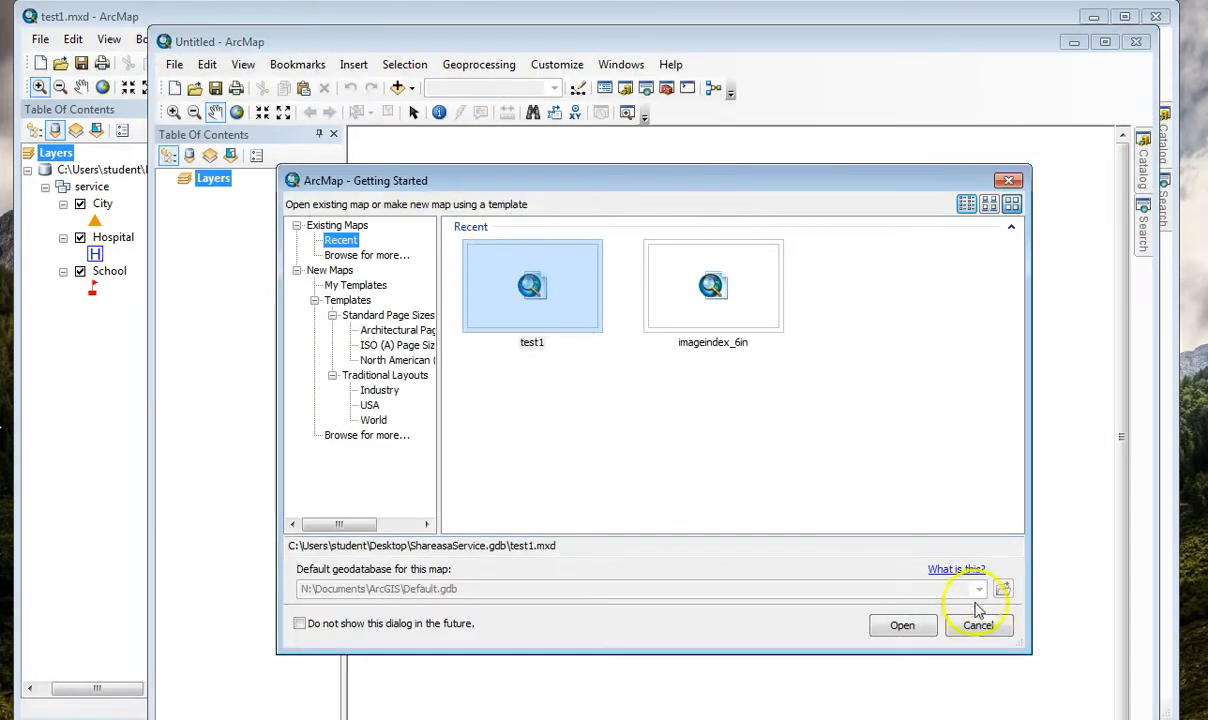
pyautogui.click(977, 624)
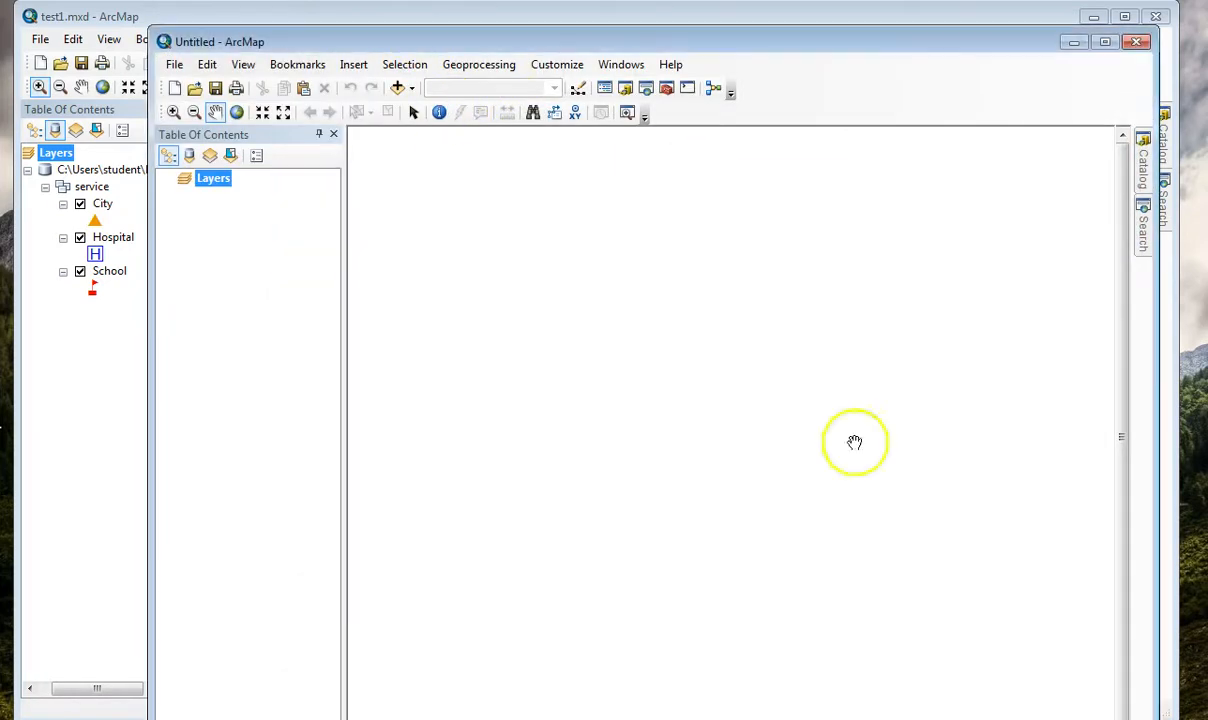
# Arrange both ArcMap windows side by side and copy the City, Hospital and School layers from test1 into the blank map.
pyautogui.moveTo(601, 50); pyautogui.dragTo(358, 17)
pyautogui.click(124, 342)
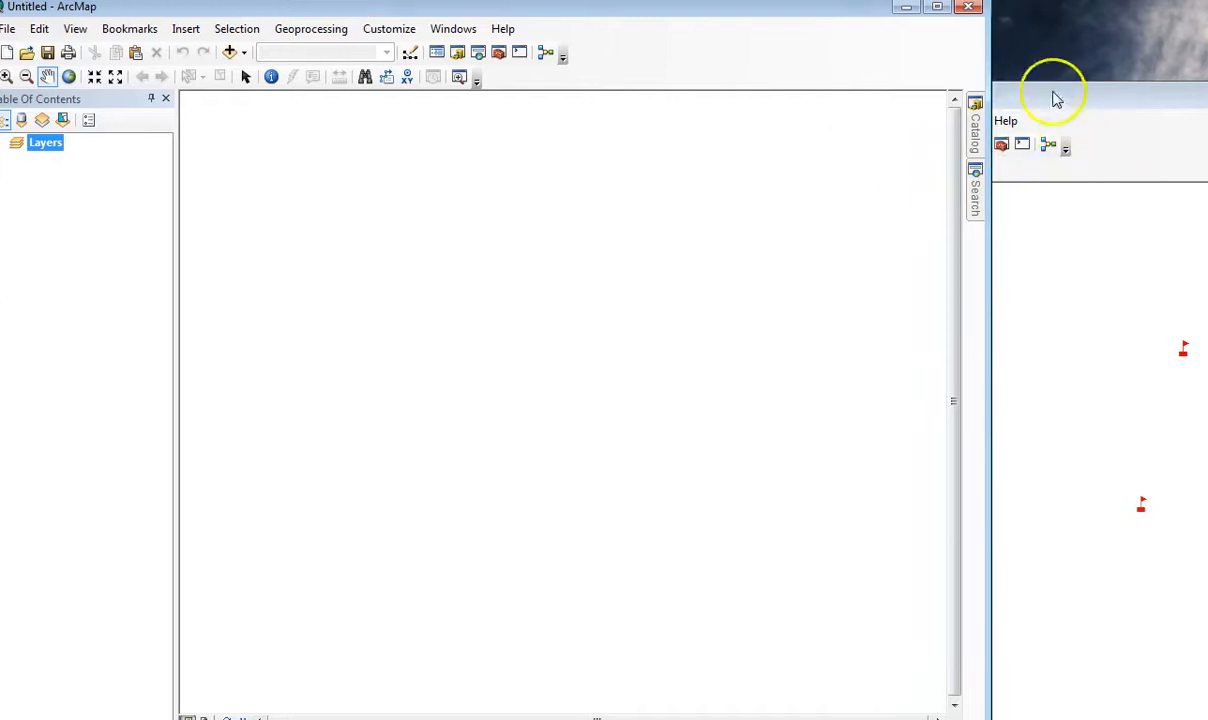
pyautogui.click(1051, 98)
pyautogui.click(560, 268)
pyautogui.moveTo(562, 253); pyautogui.dragTo(16, 190)
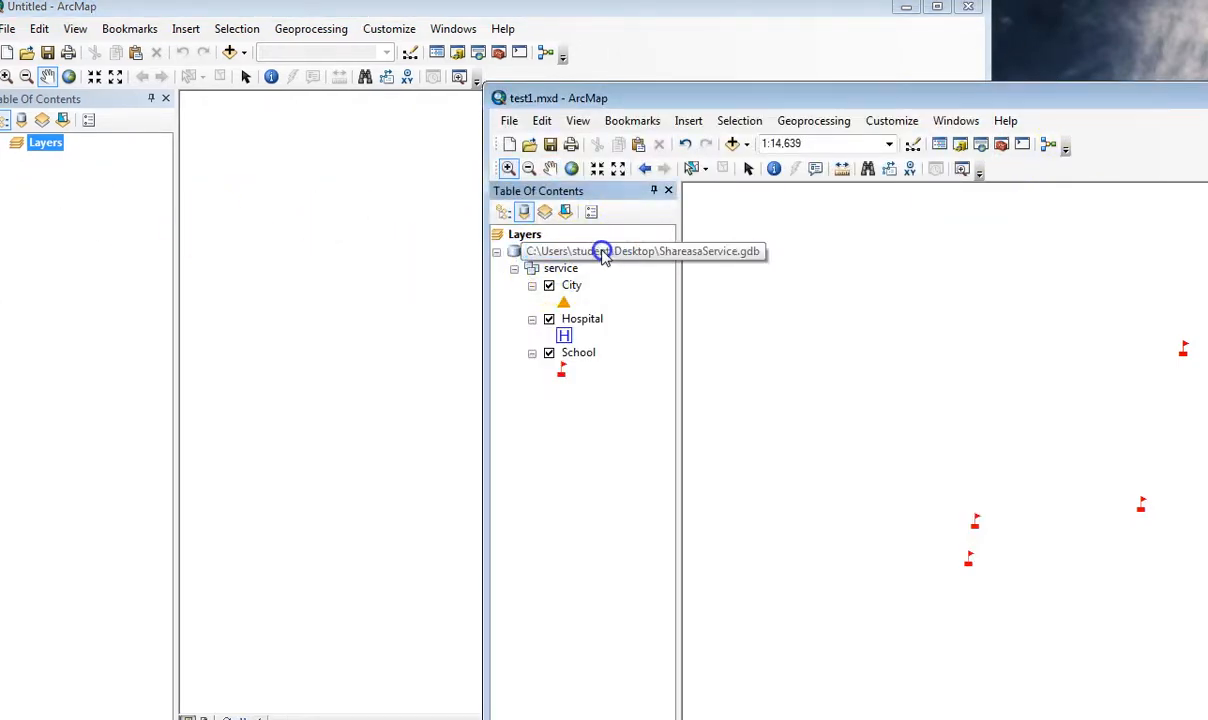
pyautogui.moveTo(585, 255); pyautogui.dragTo(337, 232)
pyautogui.moveTo(568, 290); pyautogui.dragTo(430, 310)
pyautogui.moveTo(578, 318); pyautogui.dragTo(346, 300)
pyautogui.moveTo(570, 352); pyautogui.dragTo(372, 350)
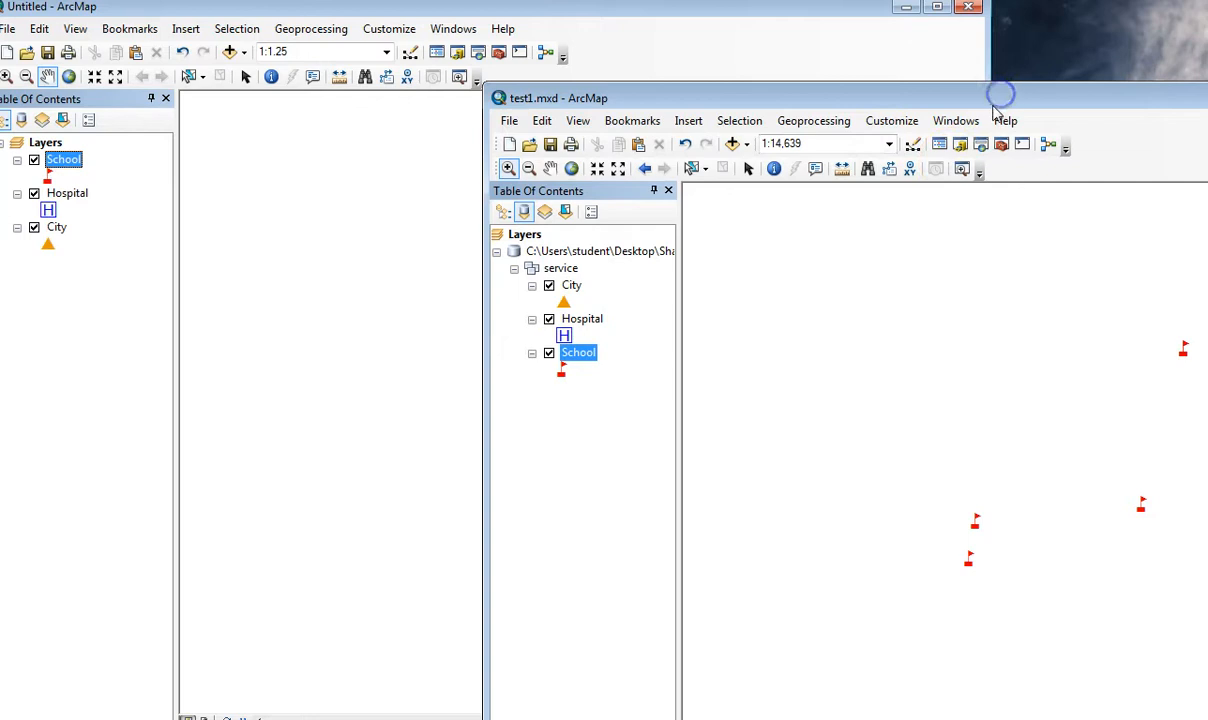
# Close the ArcMap session that holds the test1 map document.
pyautogui.moveTo(998, 97); pyautogui.dragTo(262, 311)
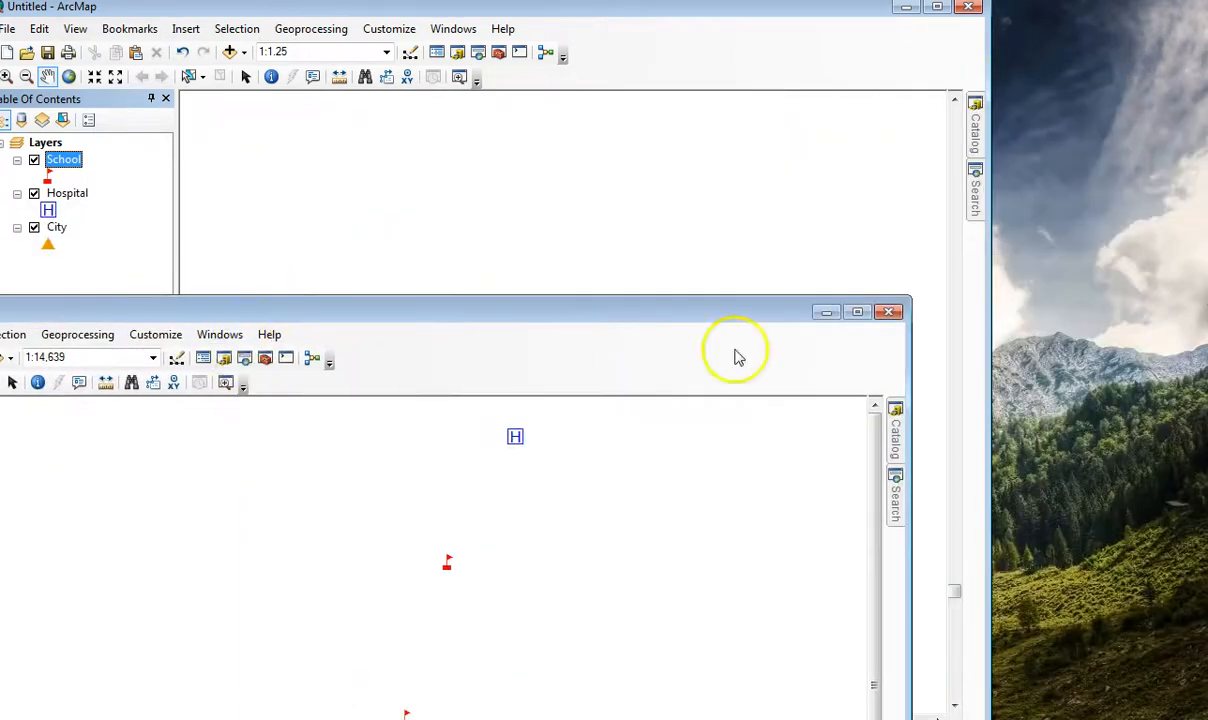
pyautogui.click(889, 313)
pyautogui.click(344, 708)
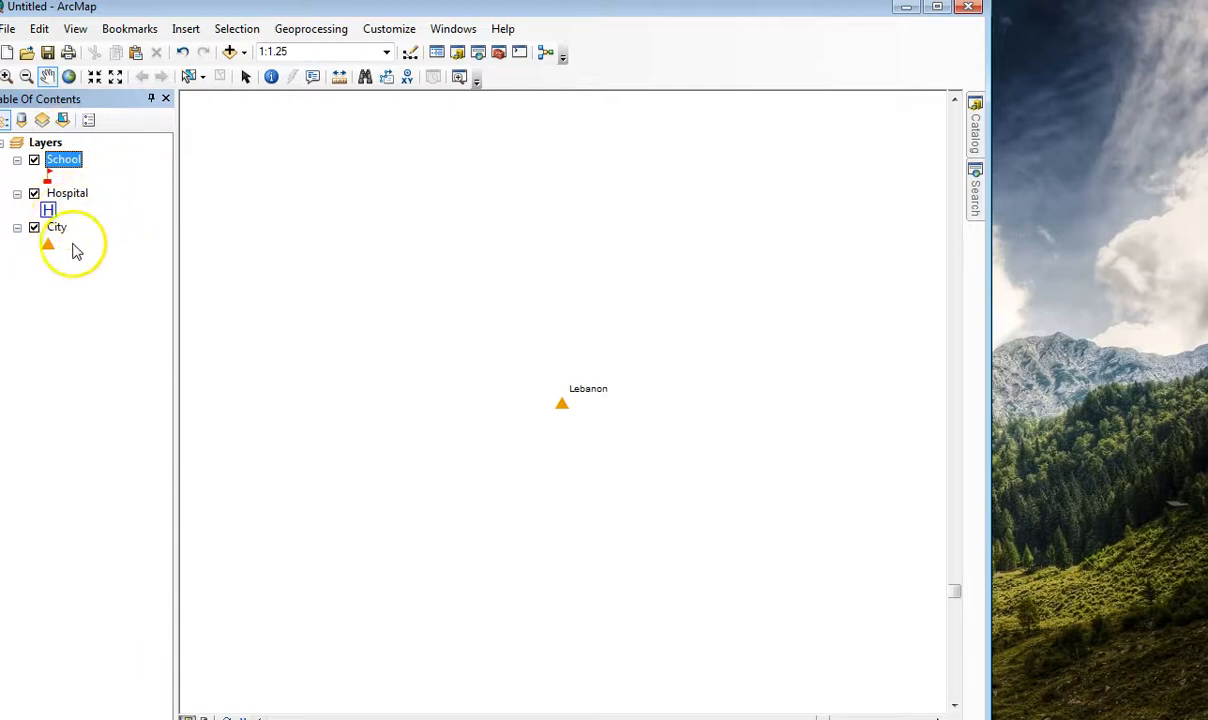
# Zoom the untitled map to the School layer and pan it to bring the hospital fully into view.
pyautogui.click(106, 204)
pyautogui.click(117, 212)
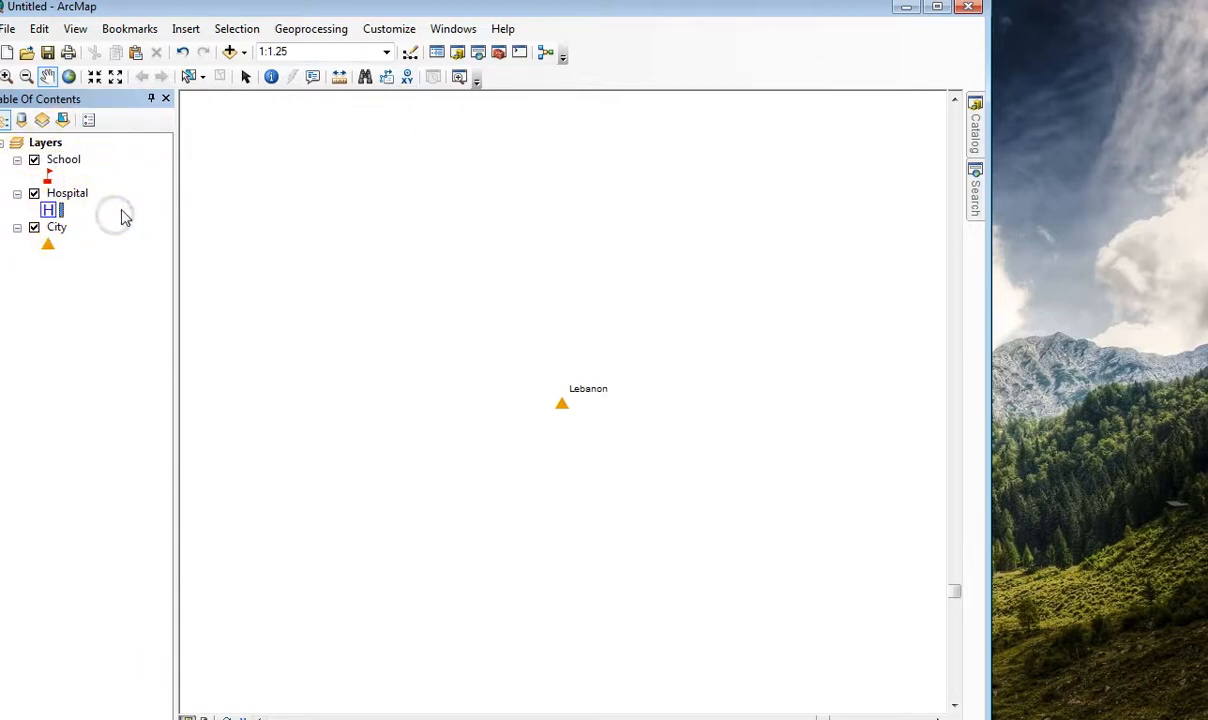
pyautogui.rightClick(66, 163)
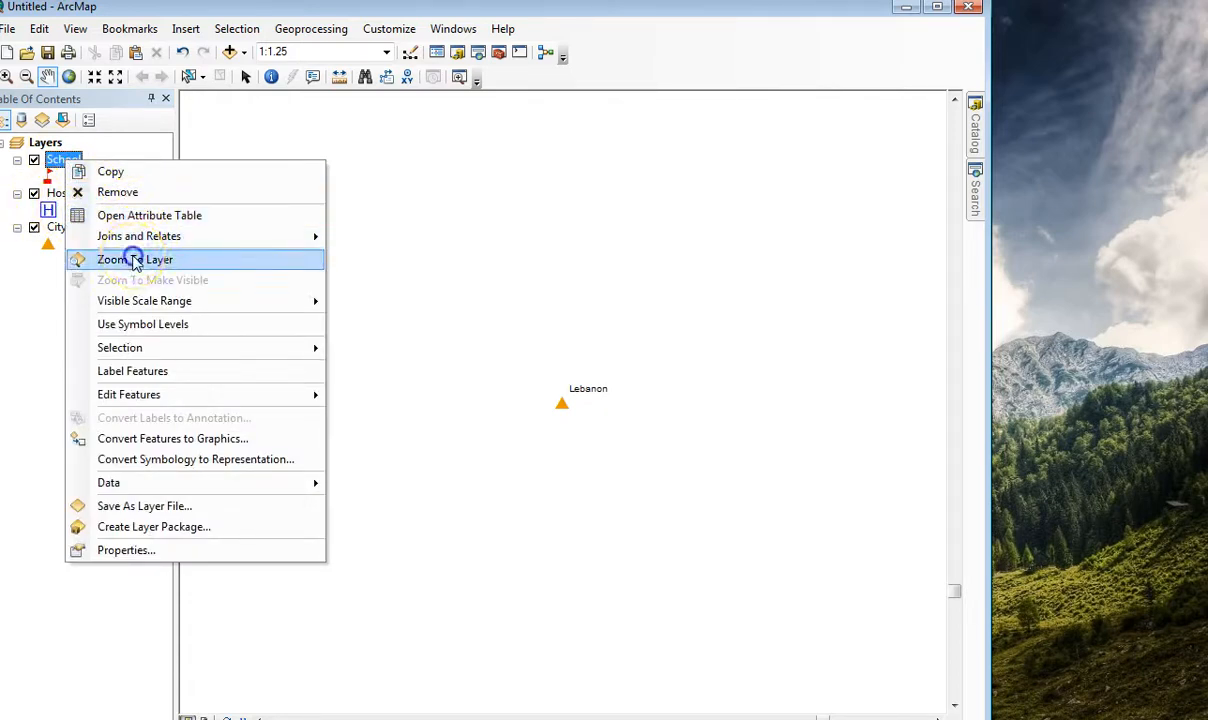
pyautogui.click(110, 259)
pyautogui.scroll(1, 760, 350)
pyautogui.scroll(-3, 760, 350)
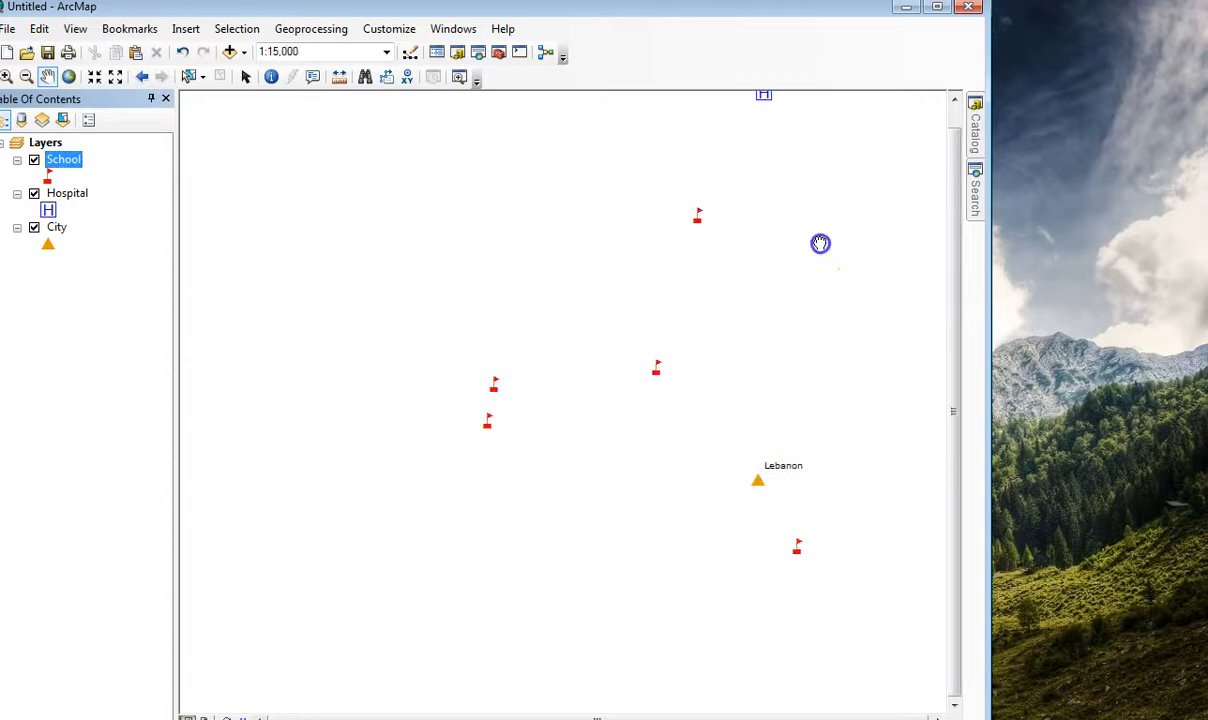
pyautogui.moveTo(820, 243); pyautogui.dragTo(704, 307)
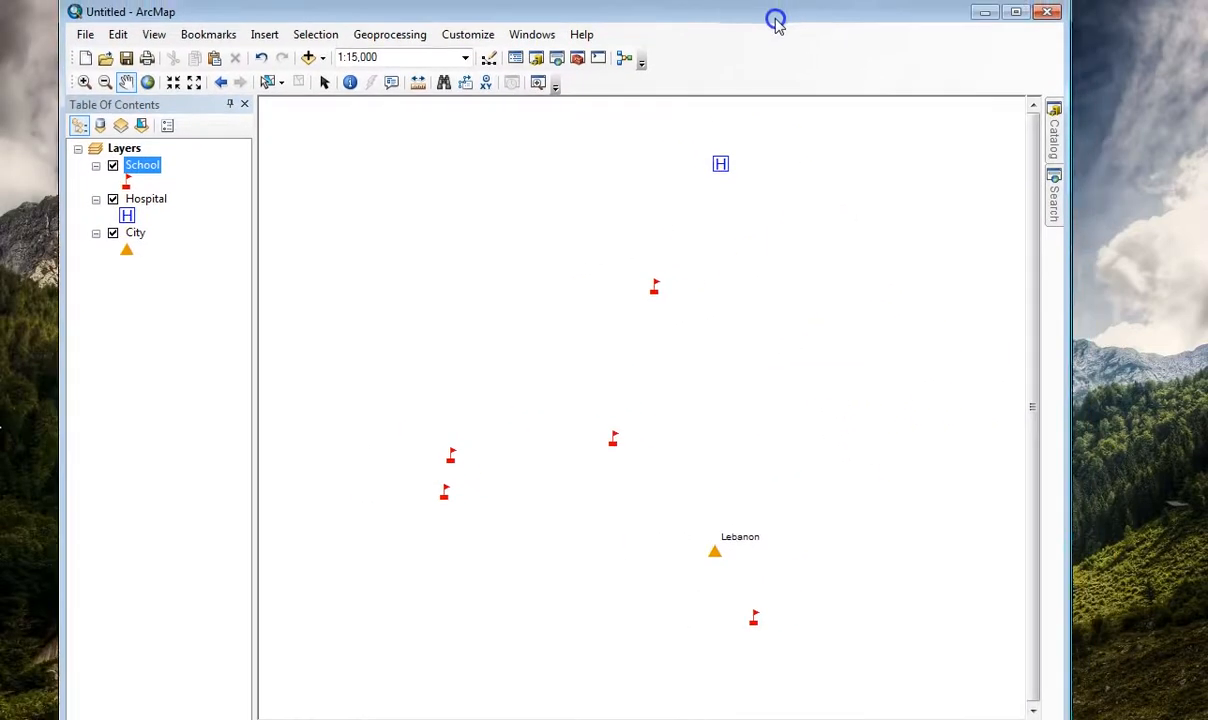
# Share the untitled map as a new service on My Hosted Services (Oregon Community Colleges), named with the publisher's surname followed by _CityTEST.
pyautogui.click(6, 29)
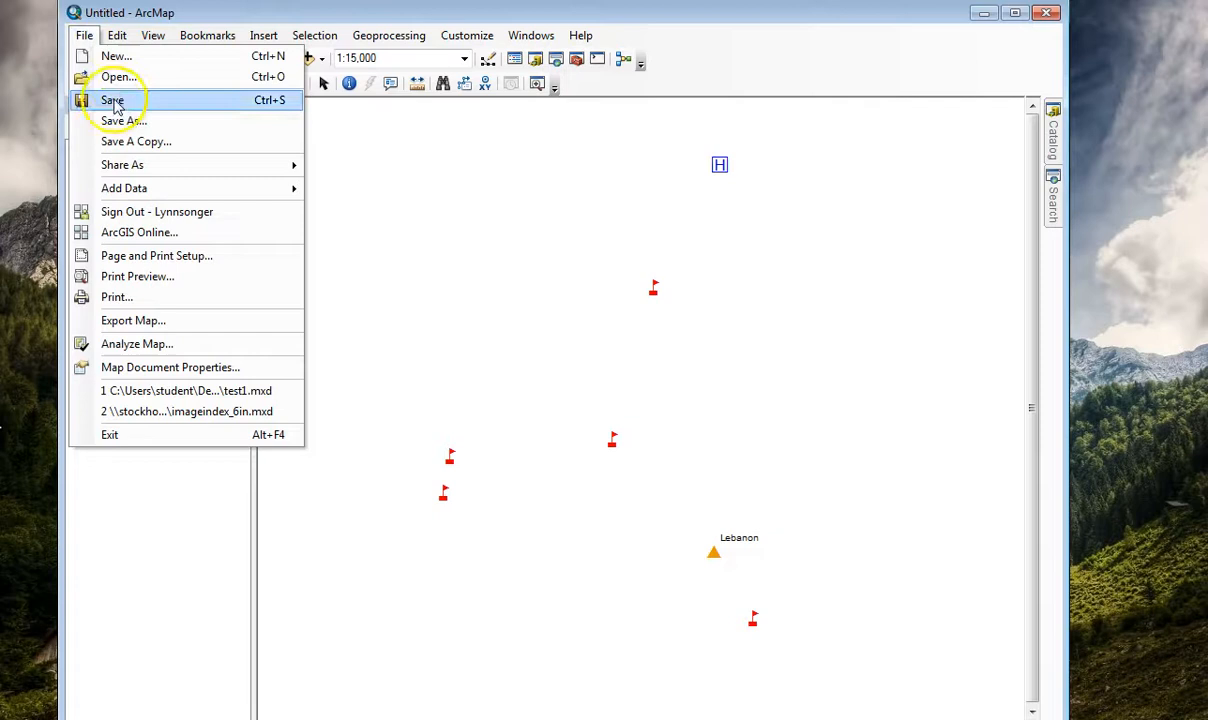
pyautogui.moveTo(116, 162)
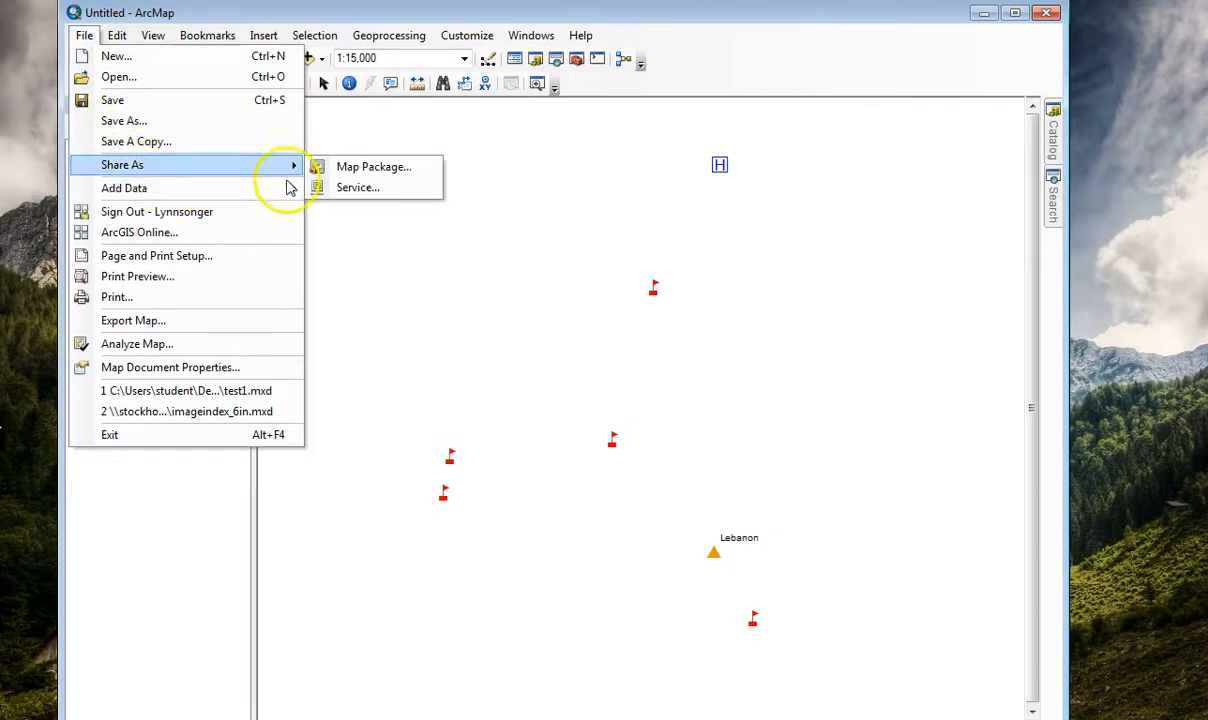
pyautogui.click(357, 187)
pyautogui.click(672, 552)
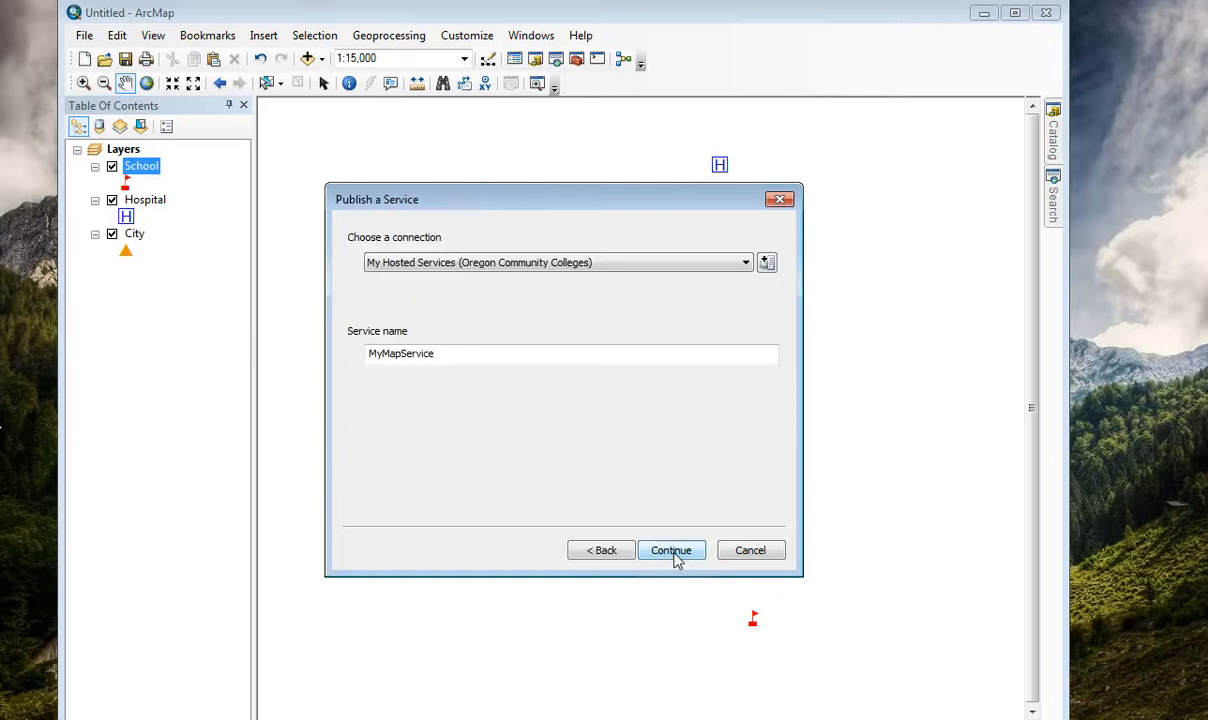
pyautogui.click(454, 264)
pyautogui.click(455, 267)
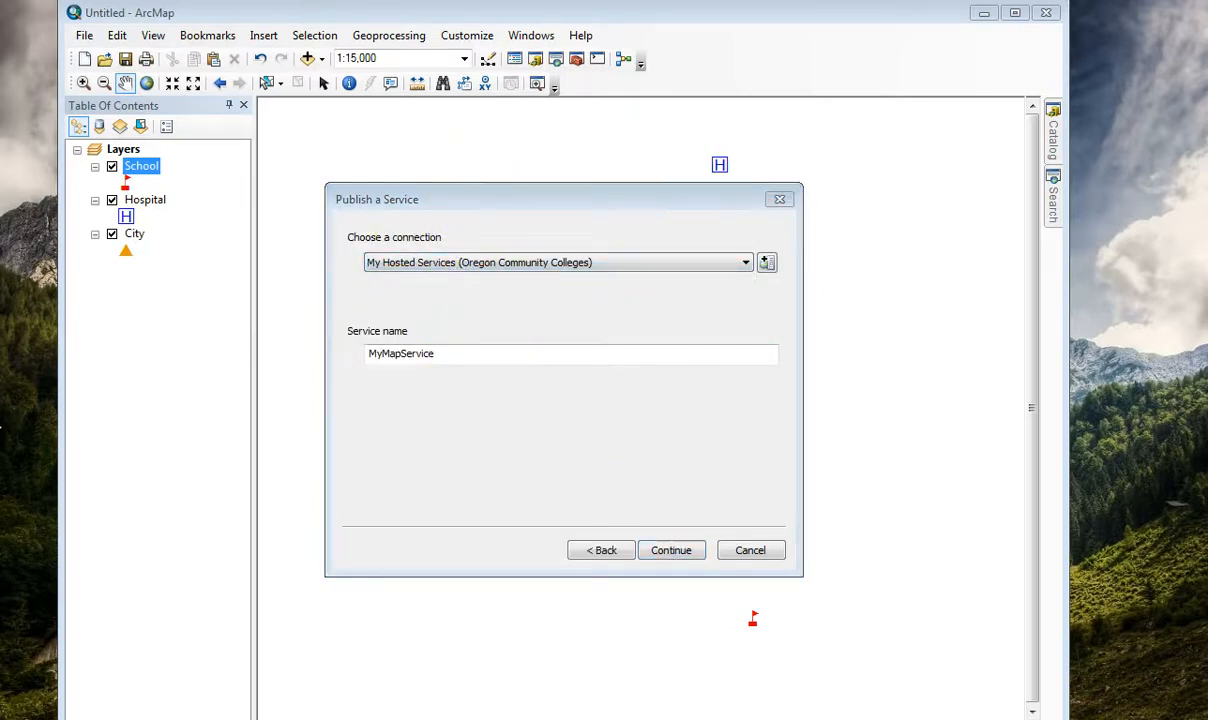
pyautogui.doubleClick(493, 356)
pyautogui.write('Songer_CityTEST')
pyautogui.click(671, 551)
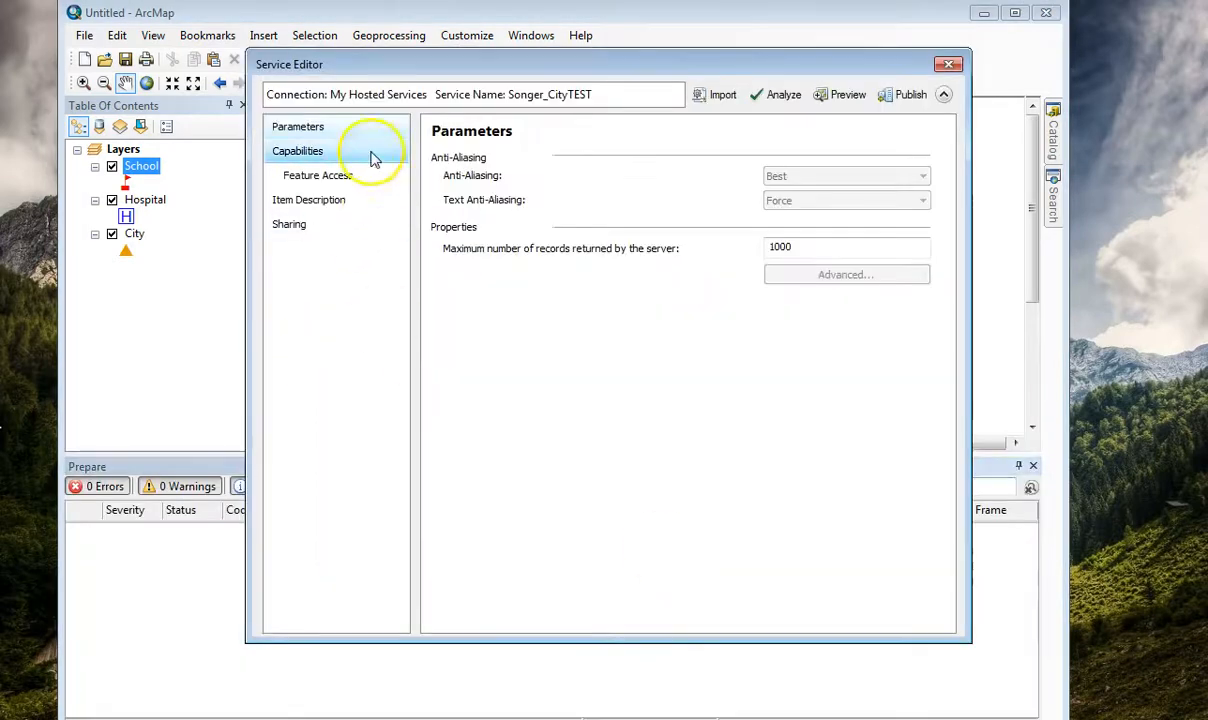
# Enter "This is a class example of a service" as the item's summary and description, "any" as its constraints and an LCOG 2010 Imagery credit.
pyautogui.click(291, 150)
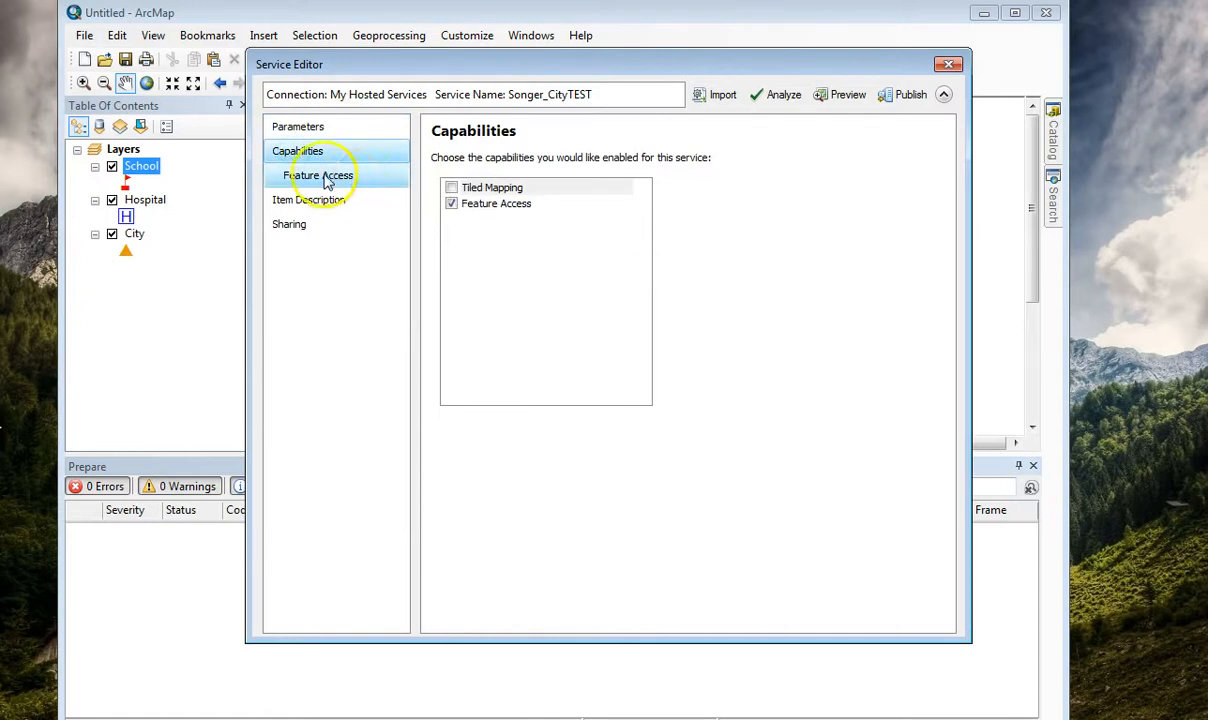
pyautogui.click(325, 177)
pyautogui.click(310, 201)
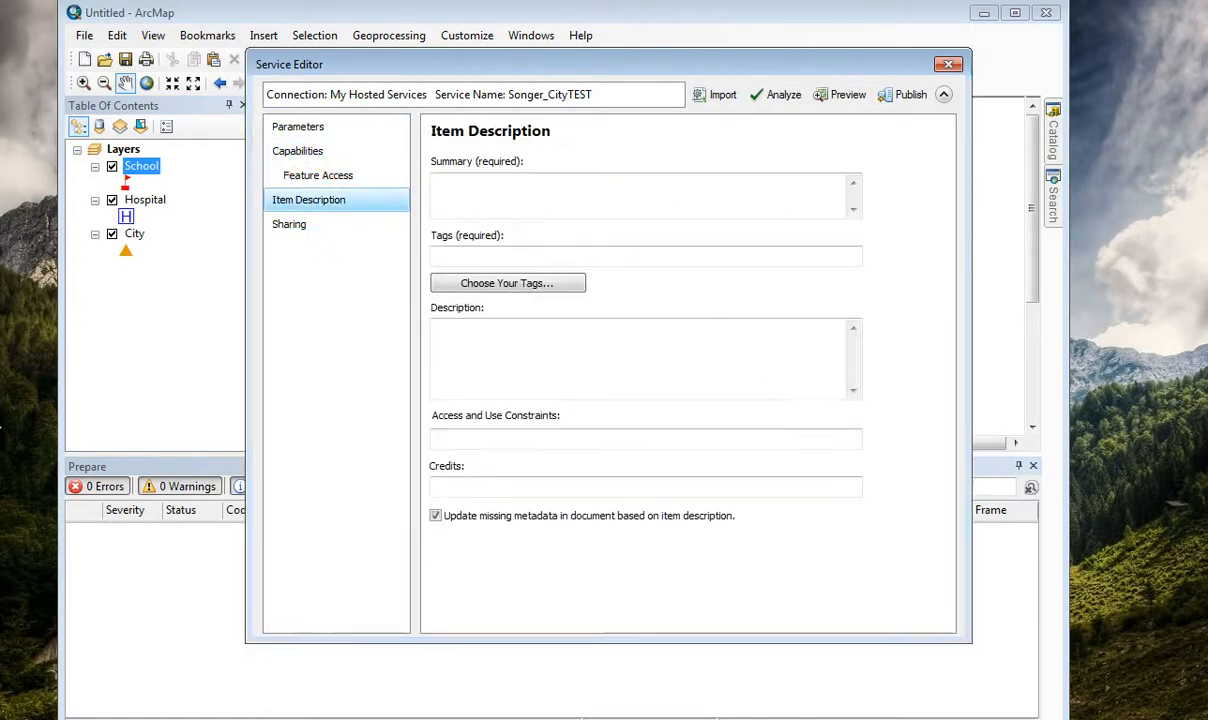
pyautogui.click(658, 213)
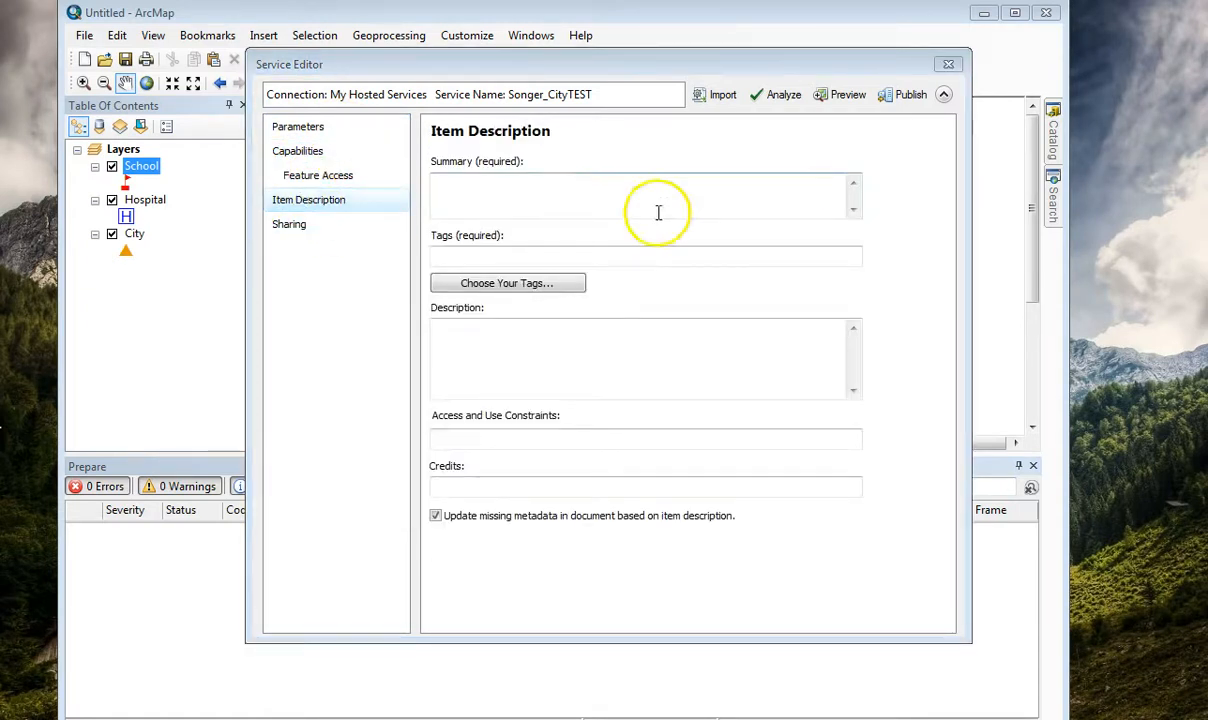
pyautogui.write('This is a class example of a service')
pyautogui.click(512, 345)
pyautogui.write('This is a class example of a service')
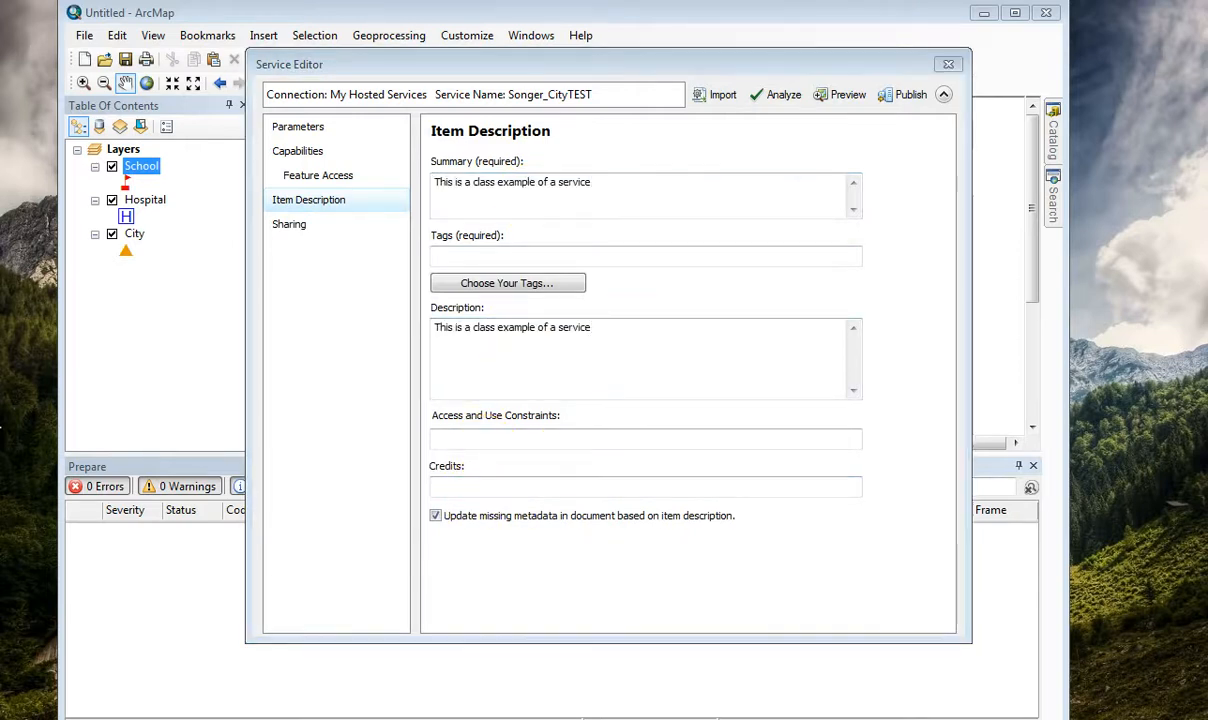
pyautogui.click(485, 487)
pyautogui.write('Price - LCOG 2010 Imagery')
pyautogui.click(470, 437)
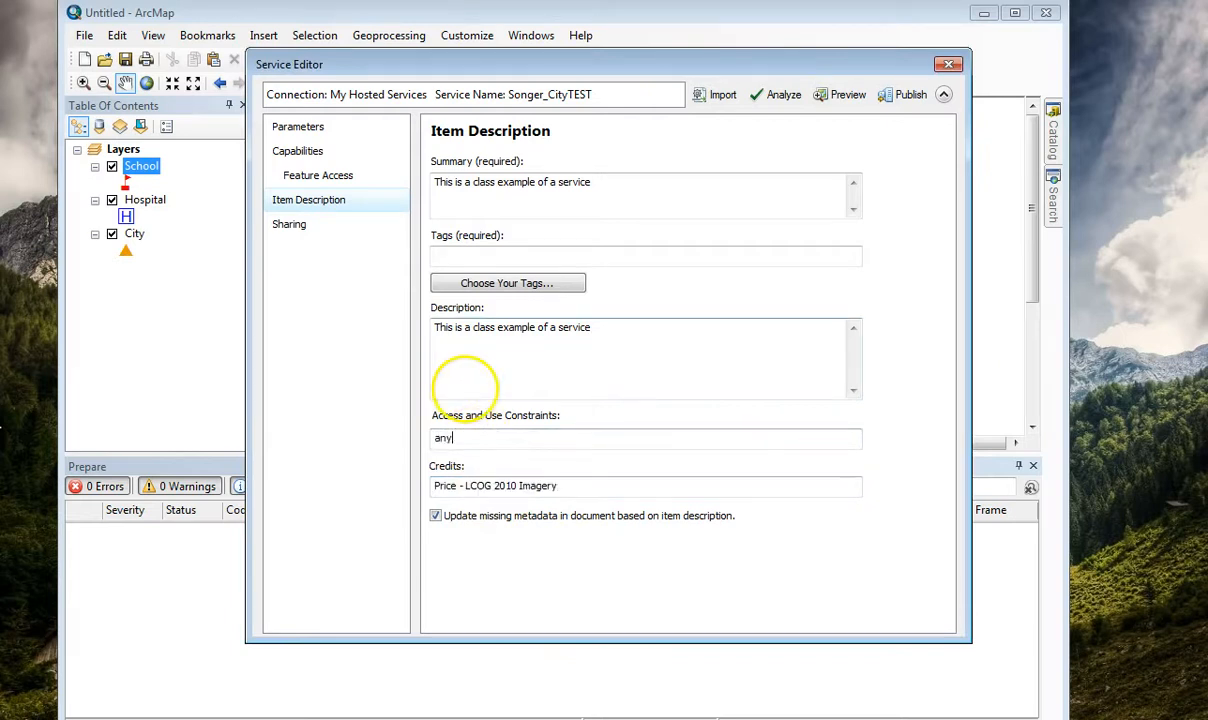
# Share the service with everyone and the GIS246_CollectionGroup members, and analyze it for publishing problems.
pyautogui.click(301, 224)
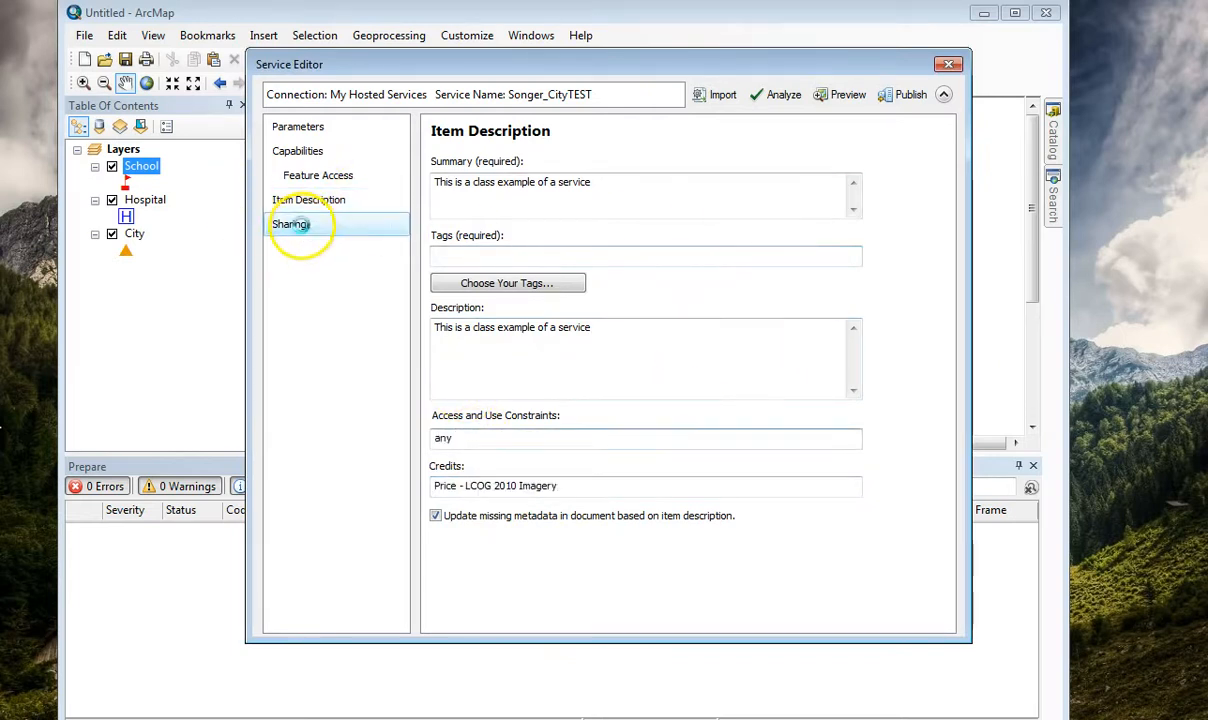
pyautogui.click(447, 221)
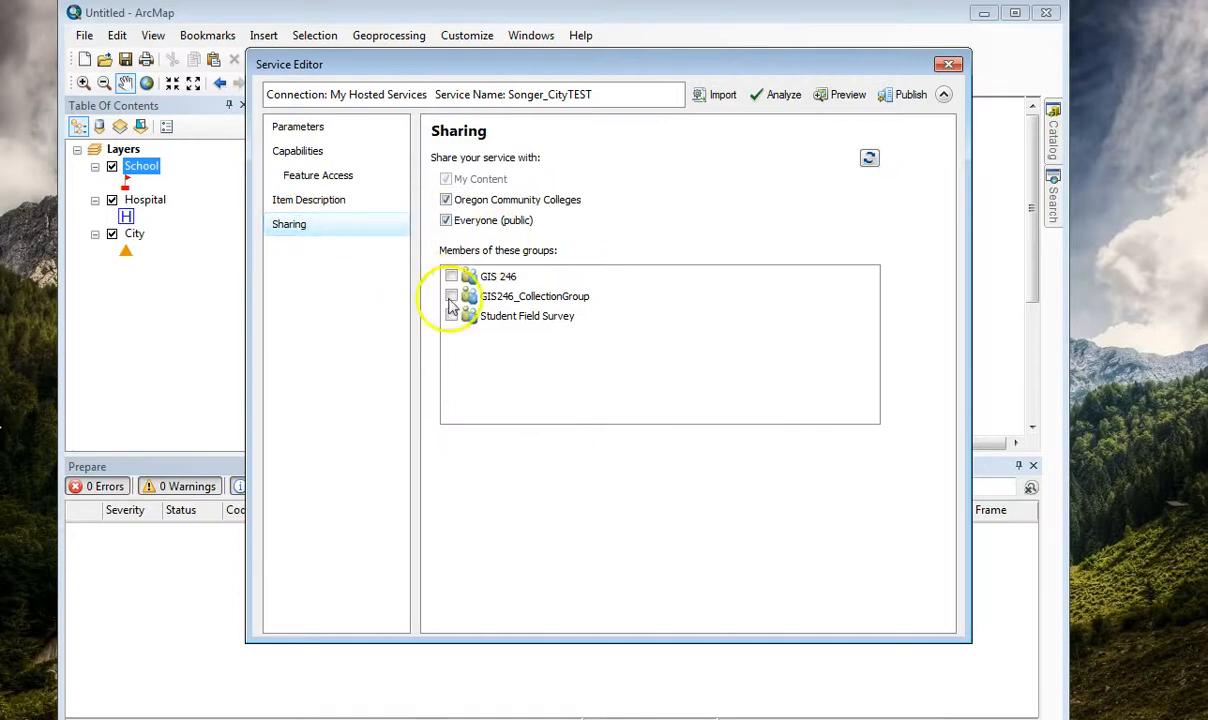
pyautogui.click(451, 296)
pyautogui.click(778, 96)
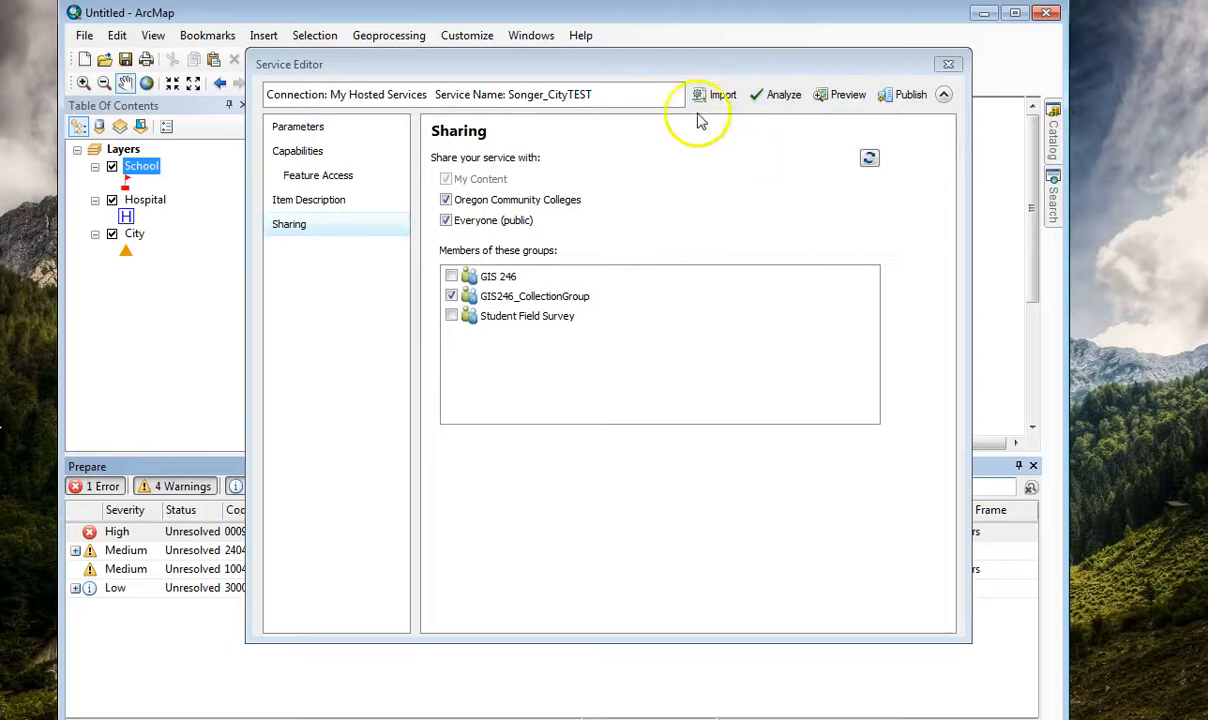
# Close the Service Editor without saving a draft service.
pyautogui.click(948, 64)
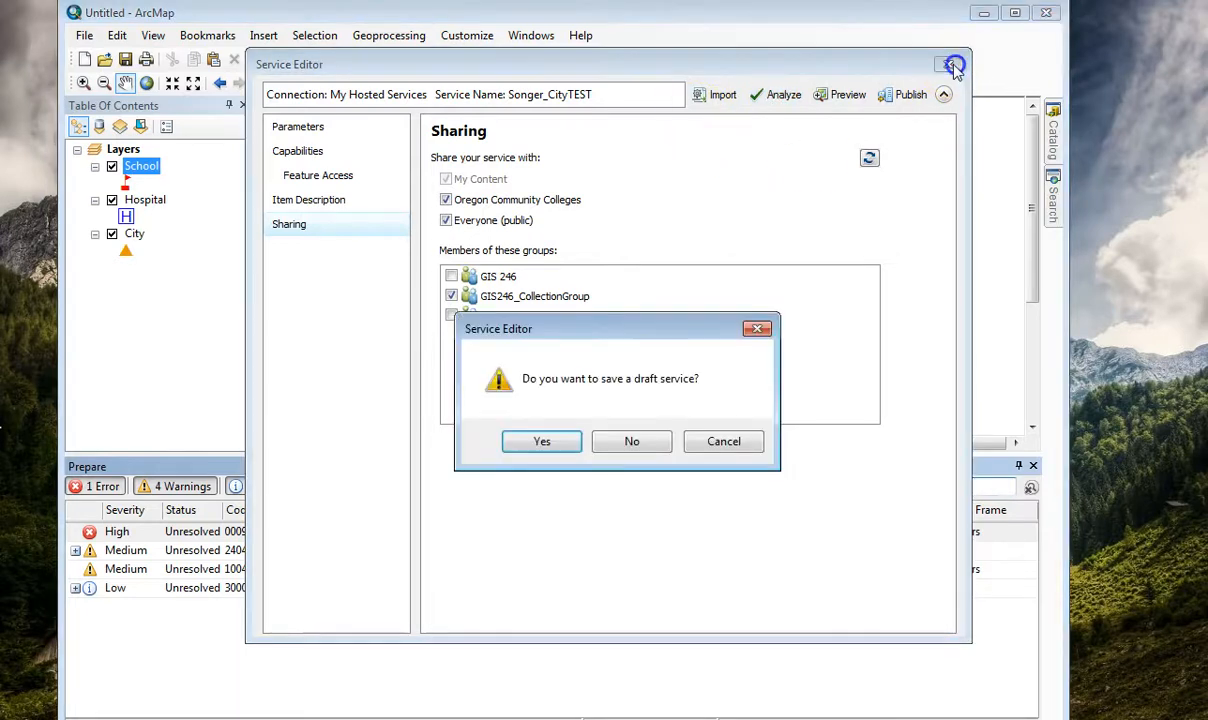
pyautogui.click(632, 446)
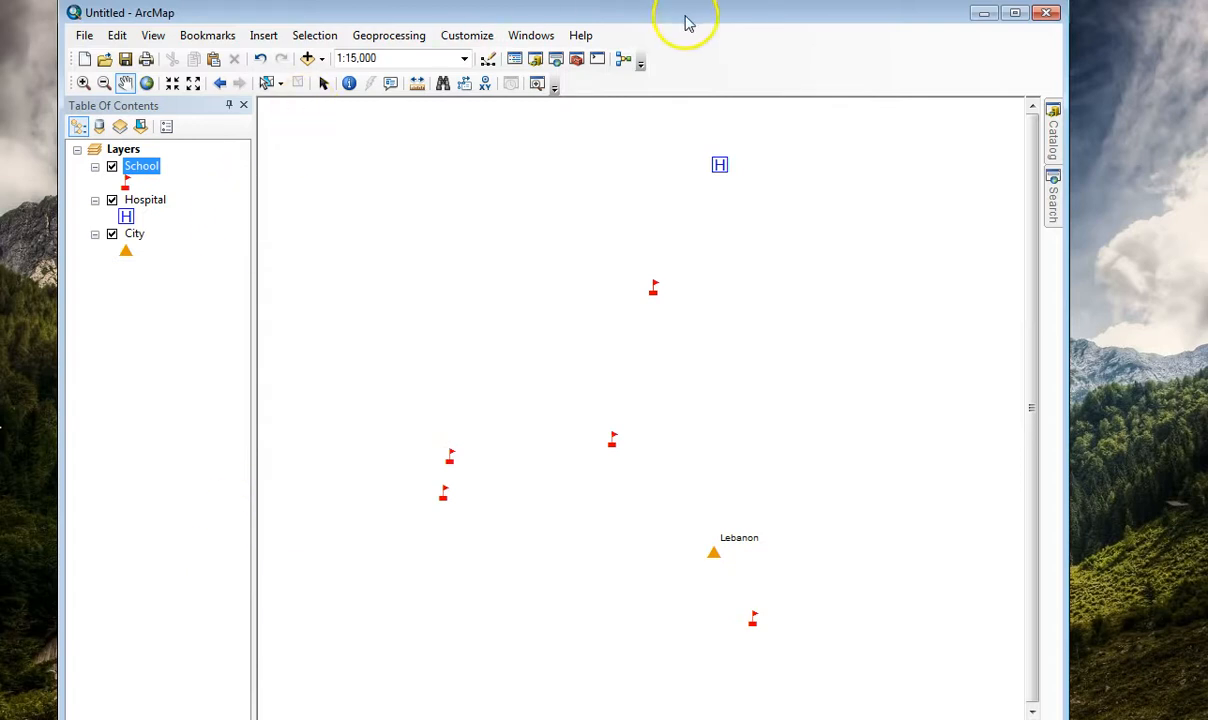
pyautogui.moveTo(687, 22); pyautogui.dragTo(678, 25)
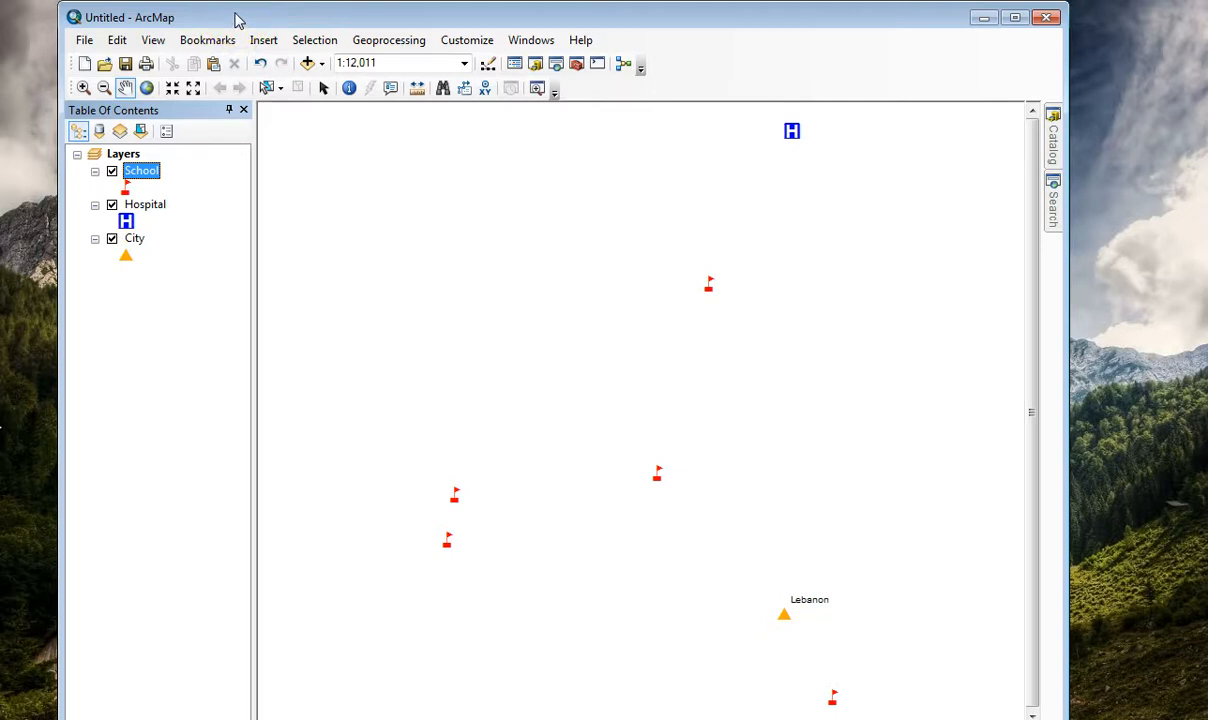
# Share the map as a service on My Hosted Services (Oregon Community Colleges), named with the publisher's surname followed by _CityTEST3.
pyautogui.click(84, 40)
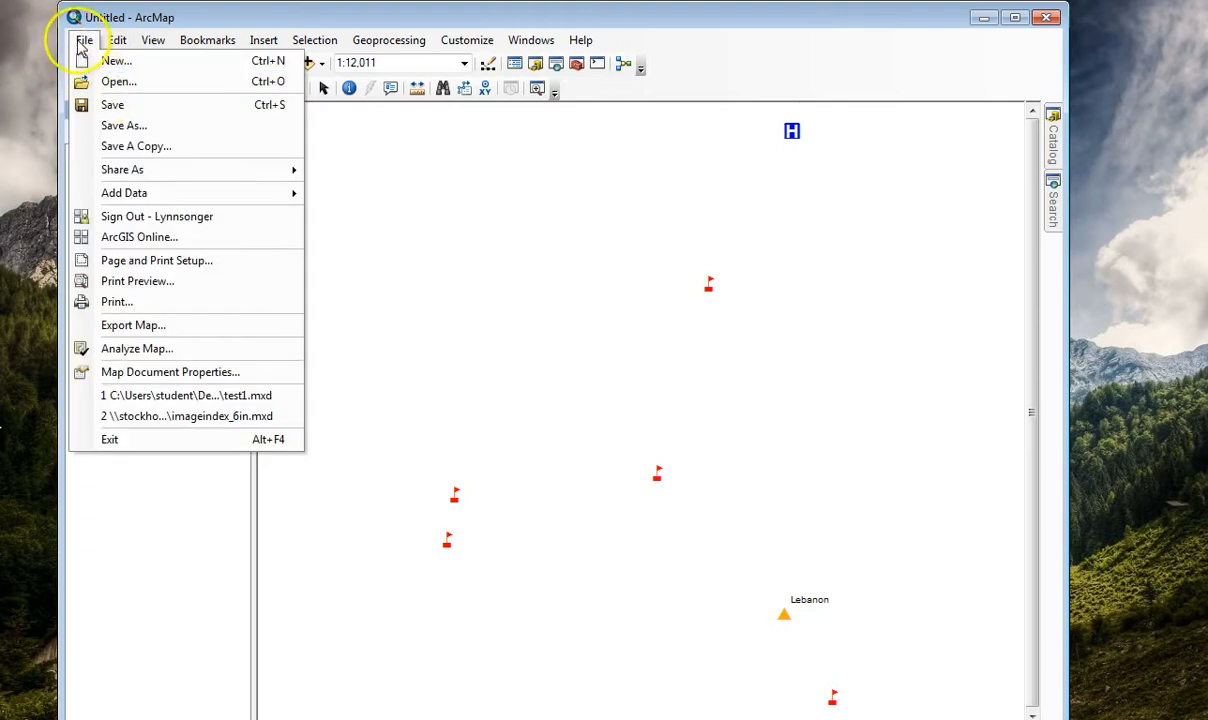
pyautogui.click(201, 171)
pyautogui.click(370, 193)
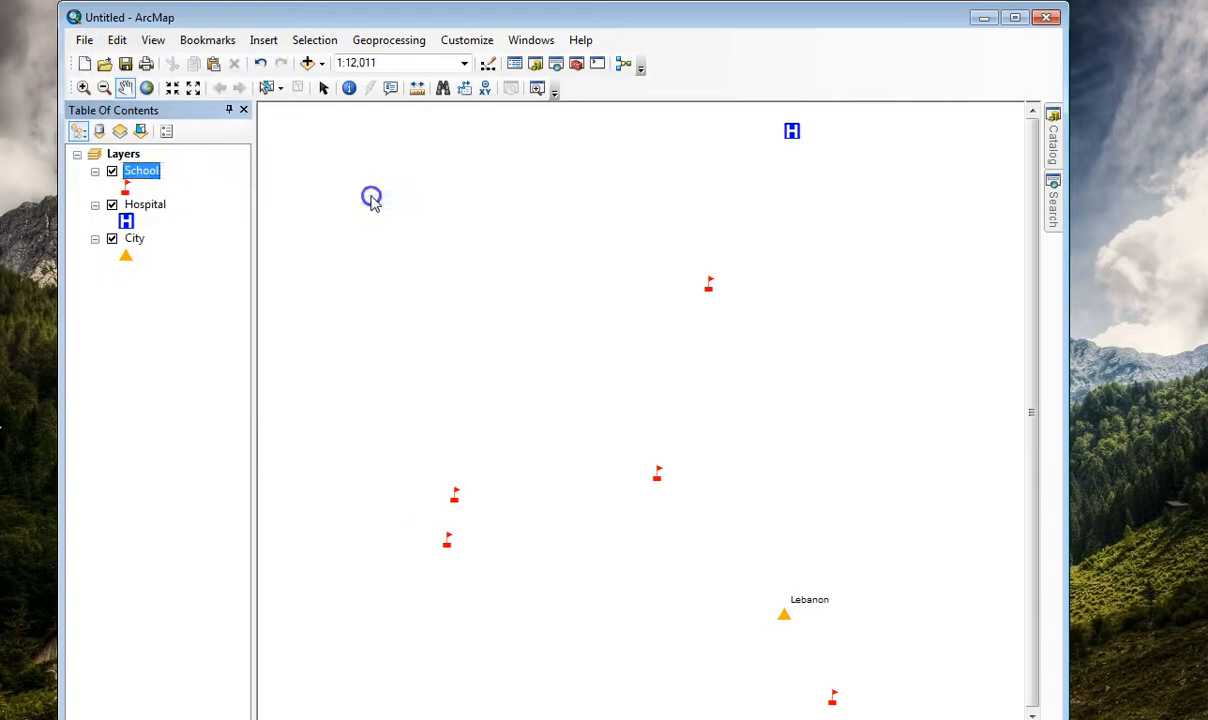
pyautogui.click(662, 558)
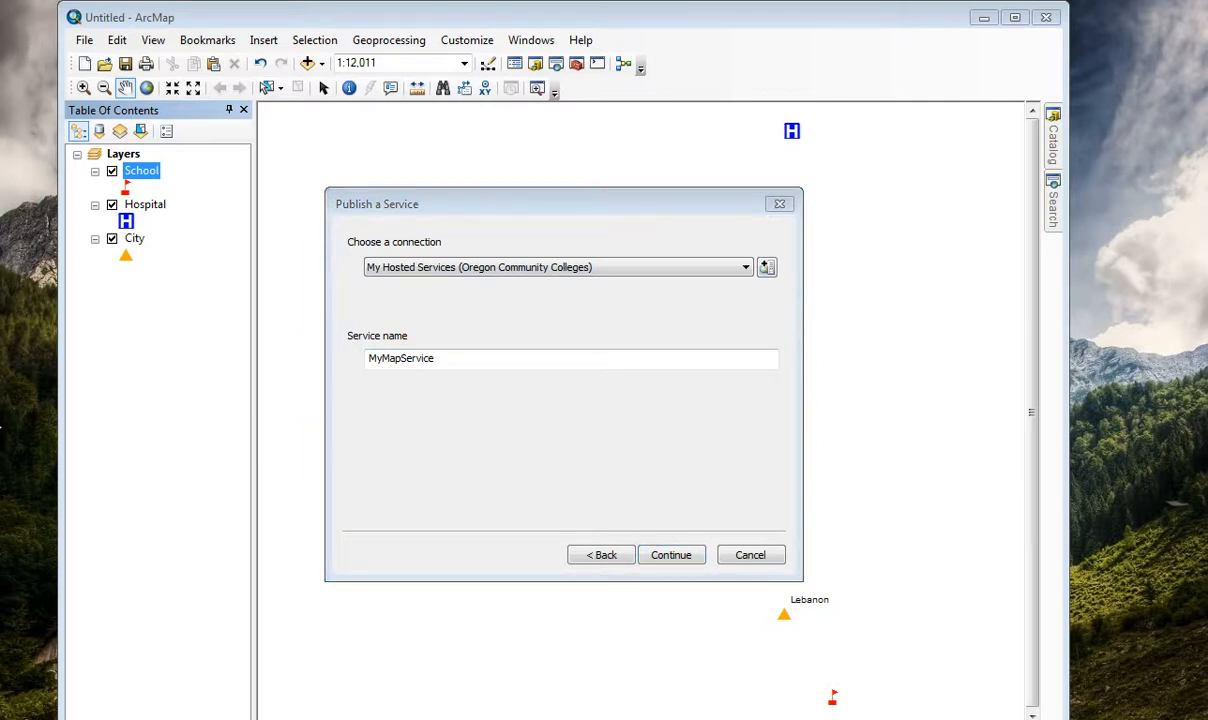
pyautogui.doubleClick(447, 360)
pyautogui.write('Songer_CityTEST')
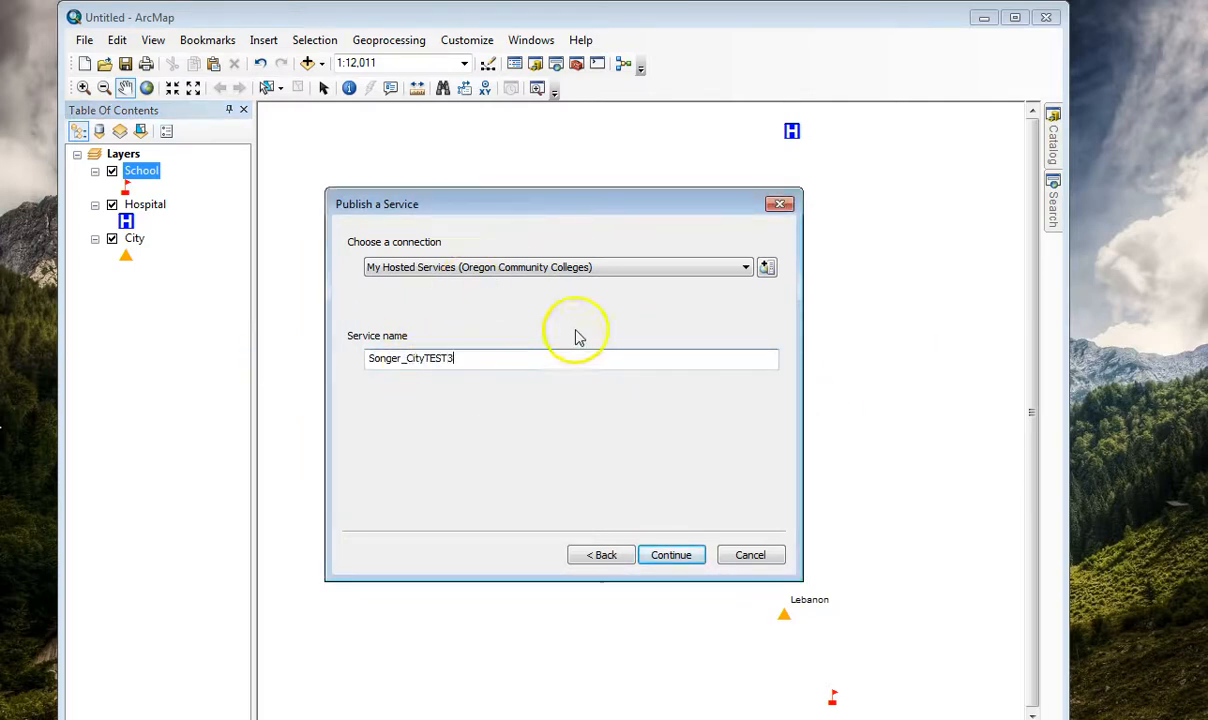
pyautogui.click(668, 555)
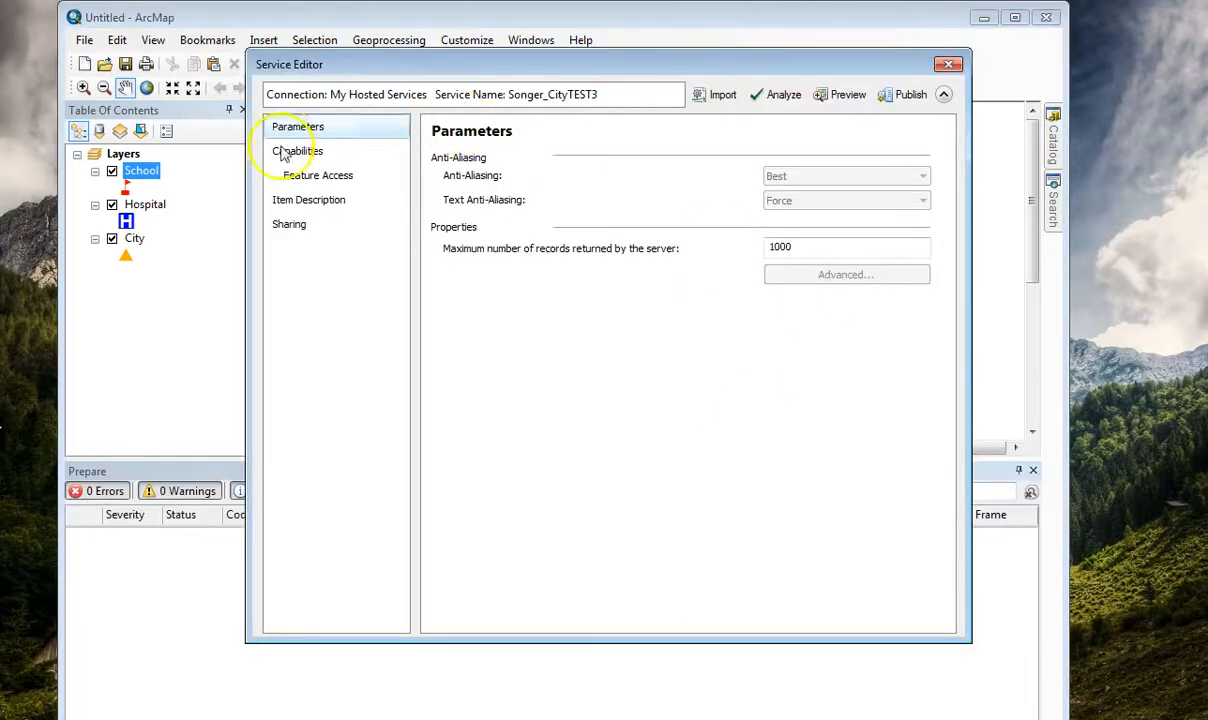
# Check the service's capabilities and feature access, and enter "This is a class example of a service" as its summary, tags and description.
pyautogui.click(296, 153)
pyautogui.click(302, 177)
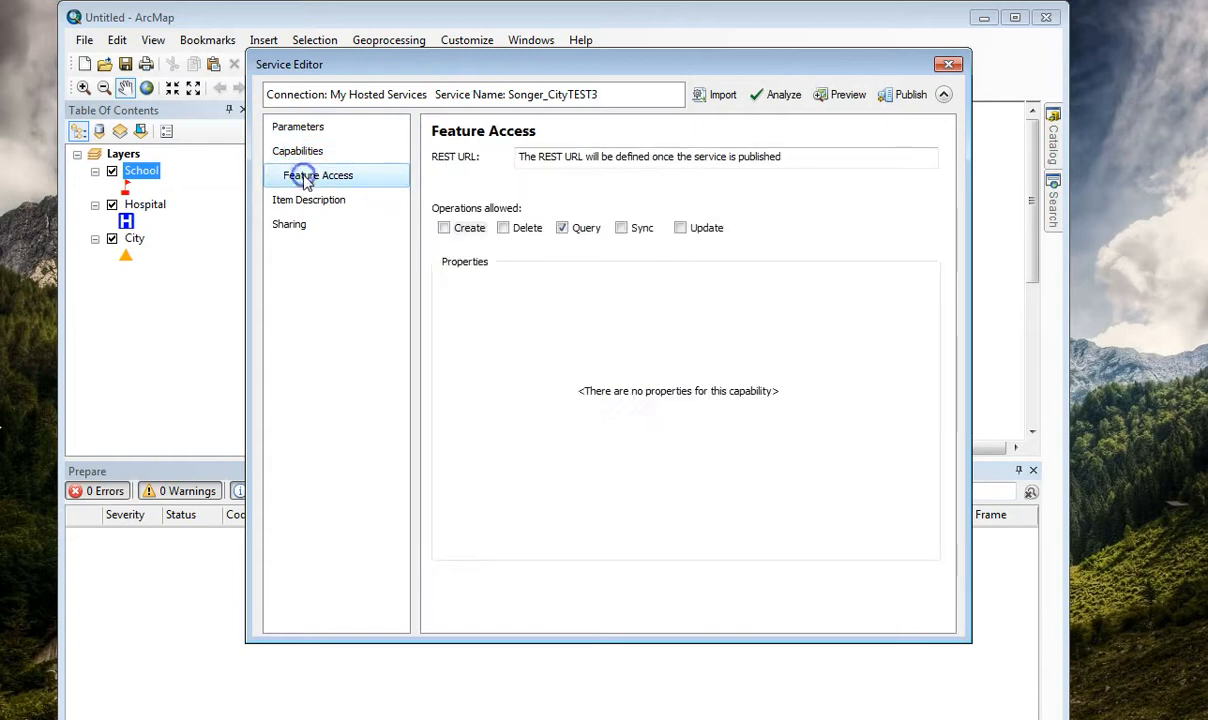
pyautogui.click(305, 203)
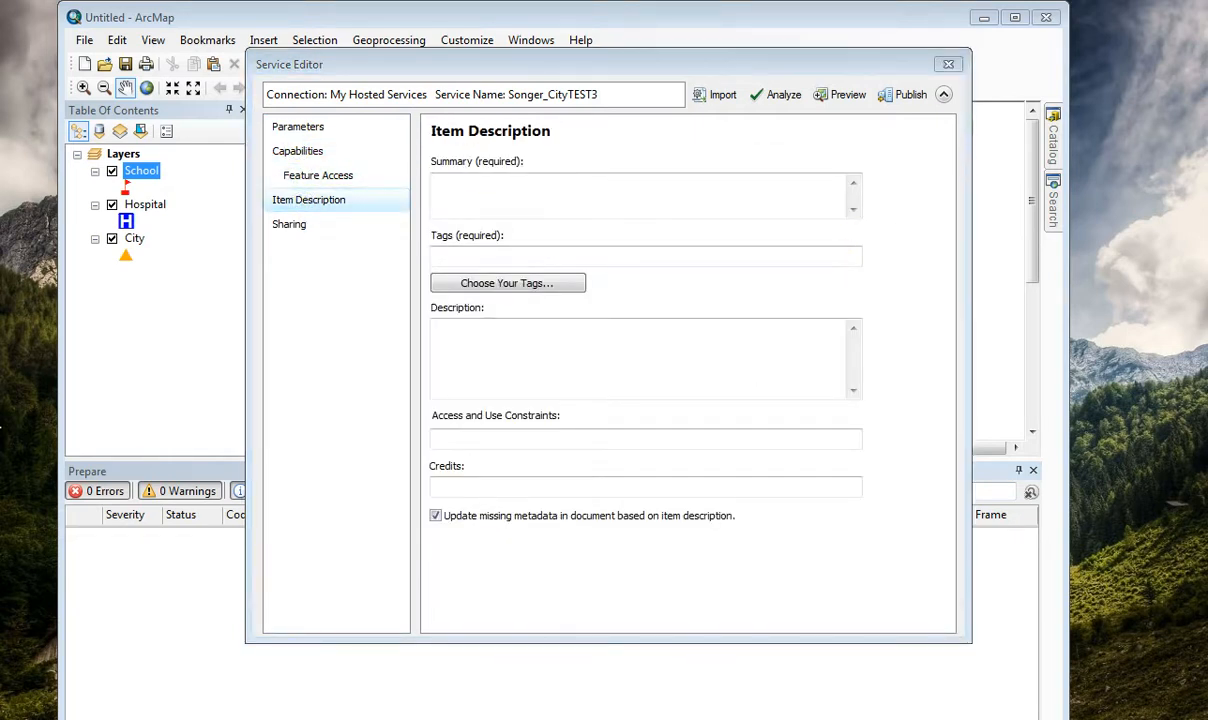
pyautogui.click(493, 183)
pyautogui.write('This is a class example of a service')
pyautogui.click(481, 258)
pyautogui.write('This is a class example of a service')
pyautogui.click(485, 351)
pyautogui.write('This is a class example of a service')
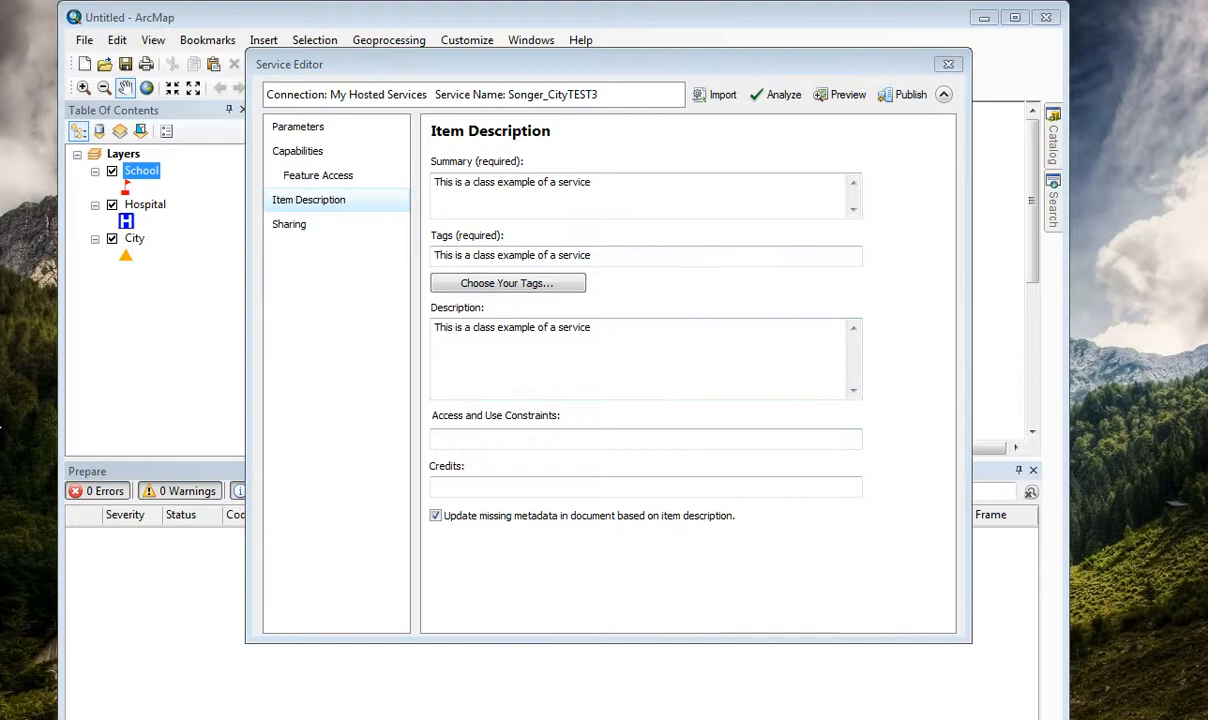
# Enter an LCOG 2010 Imagery credit for the item and "Any" as its access and use constraints.
pyautogui.click(501, 488)
pyautogui.write('Price - LCOG 2010 Imagery')
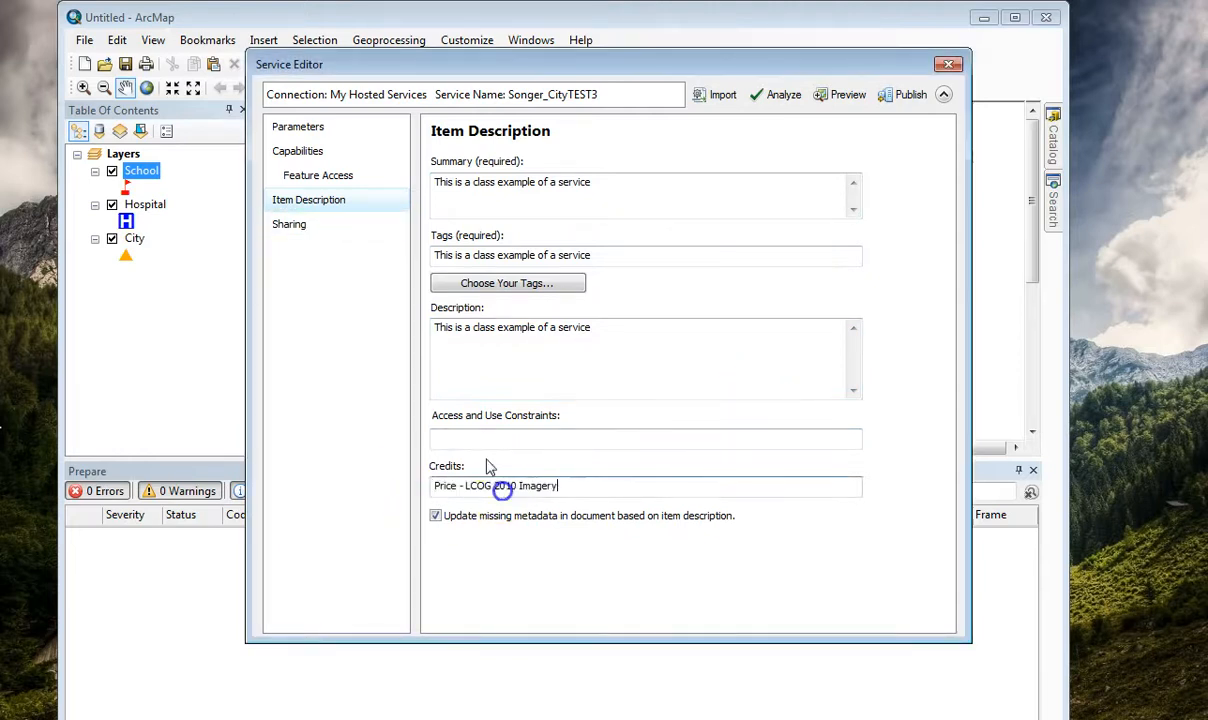
pyautogui.click(465, 439)
pyautogui.write('Any')
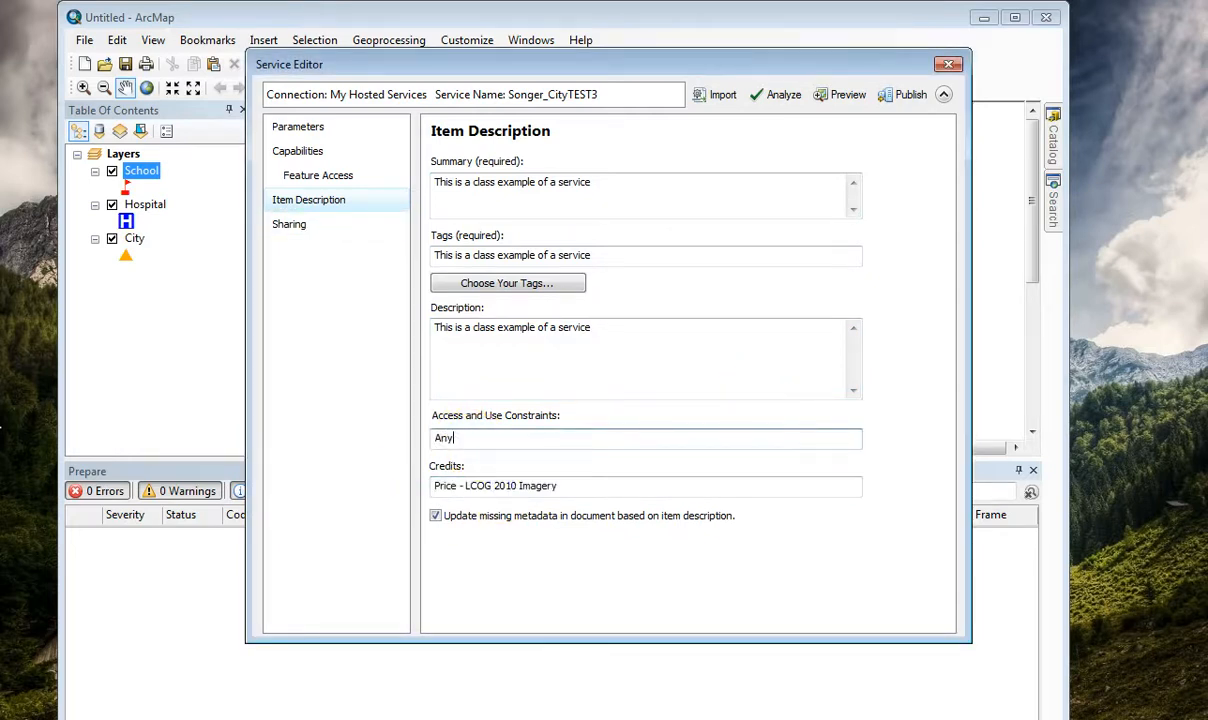
# Share the service with the GIS246_CollectionGroup members, Oregon Community Colleges and everyone, and analyze it for publishing problems.
pyautogui.click(305, 227)
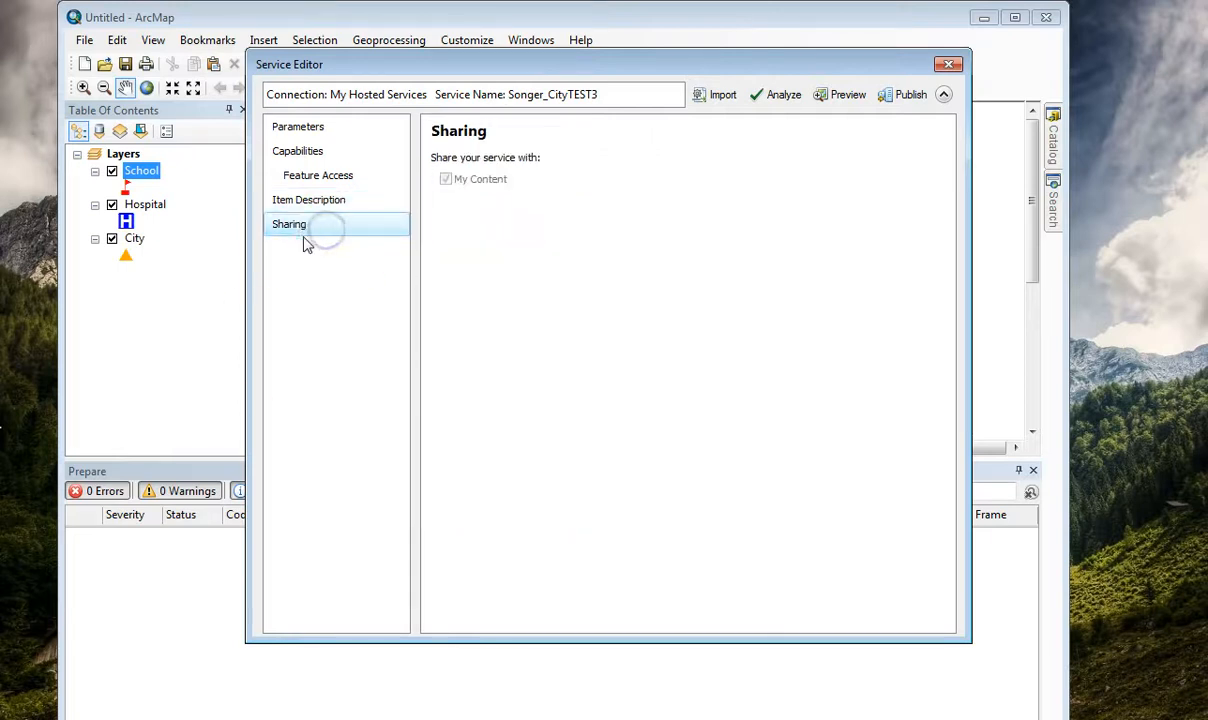
pyautogui.click(451, 296)
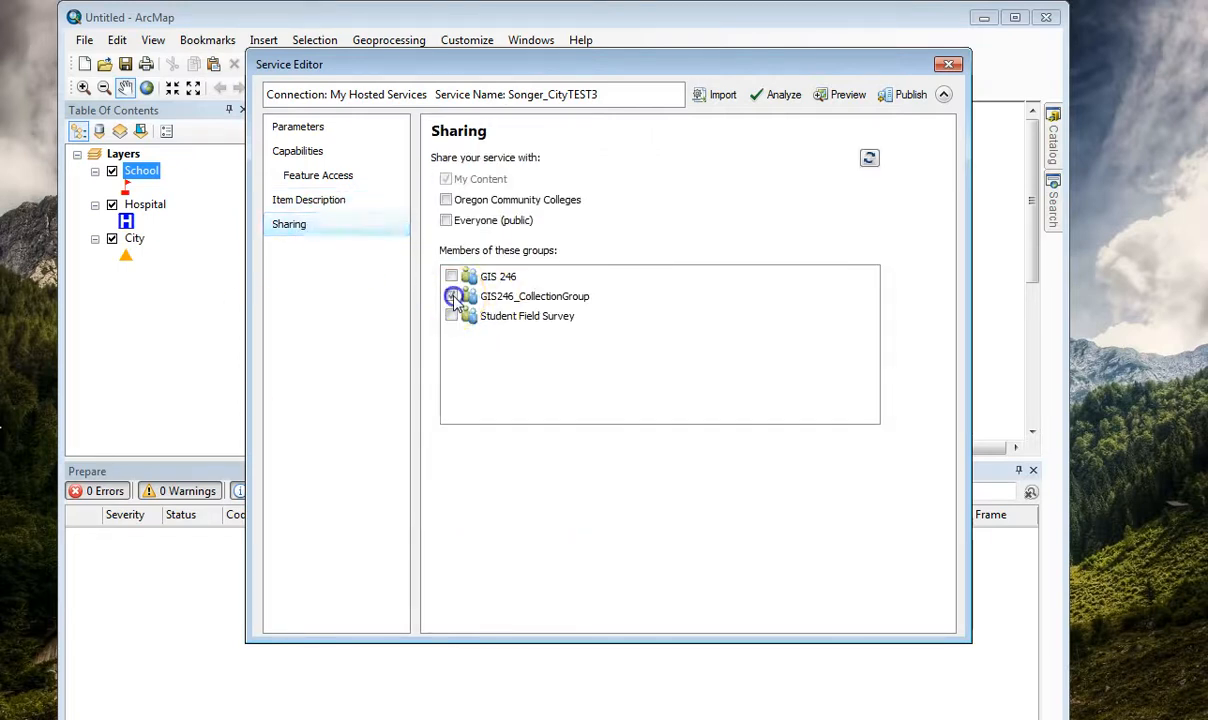
pyautogui.click(446, 220)
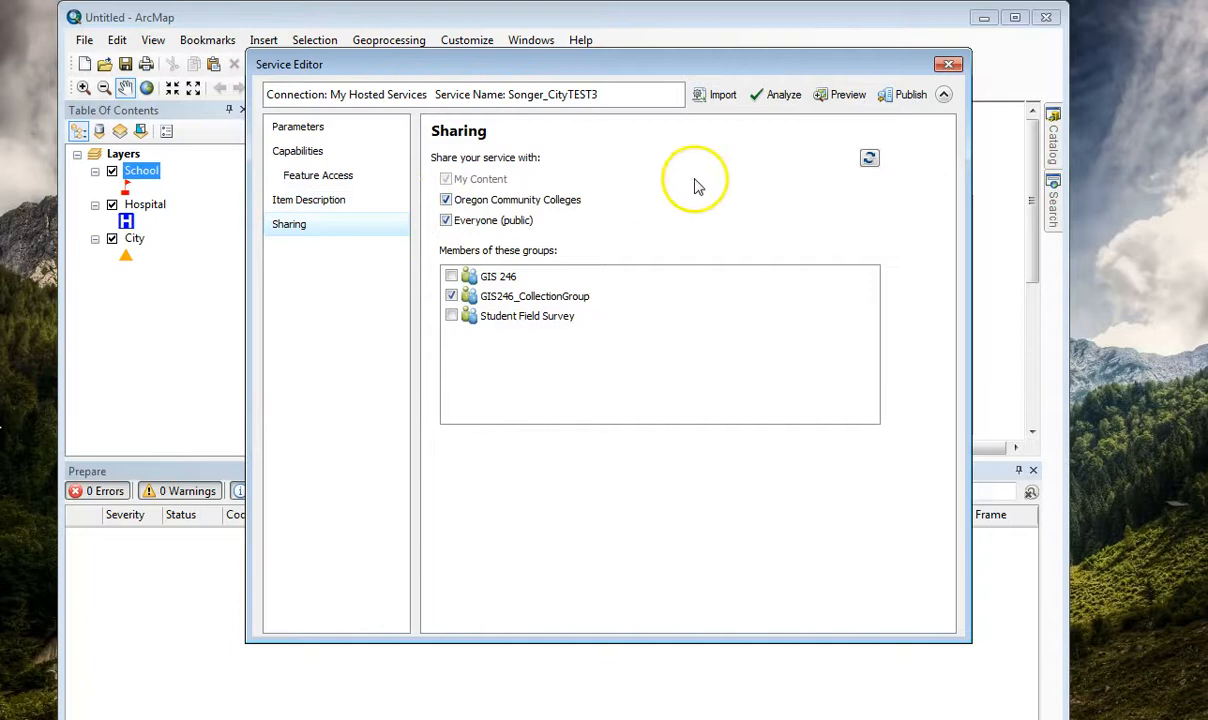
pyautogui.click(786, 95)
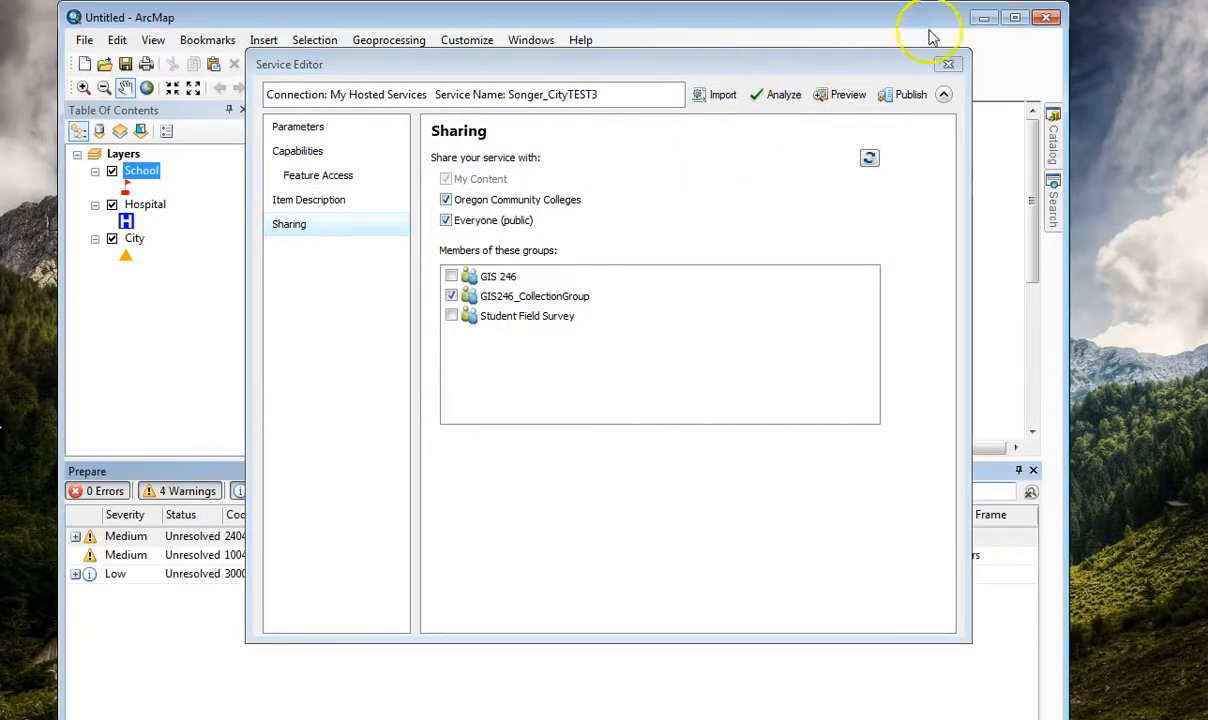
# Publish the analyzed service to My Hosted Services and dismiss the publishing result.
pyautogui.moveTo(728, 64)
pyautogui.mouseDown()
pyautogui.moveTo(712, 610)
pyautogui.moveTo(624, 614)
pyautogui.moveTo(741, 108)
pyautogui.moveTo(736, 73)
pyautogui.mouseUp()
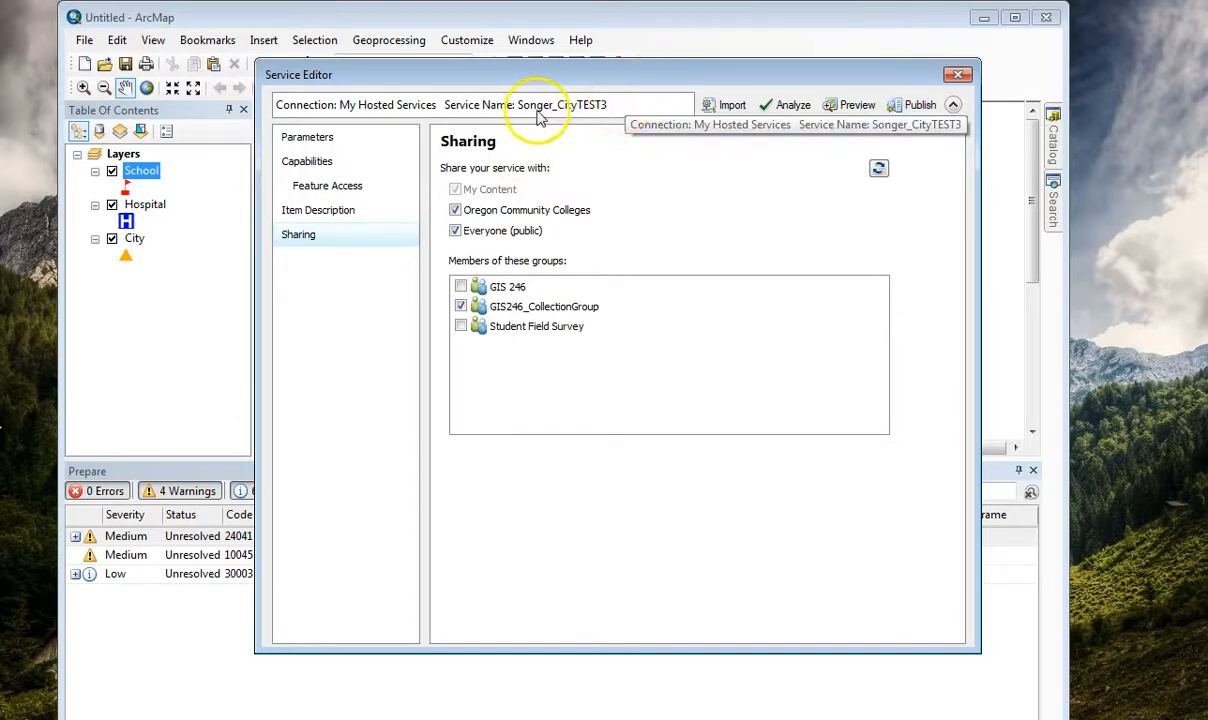
pyautogui.click(912, 105)
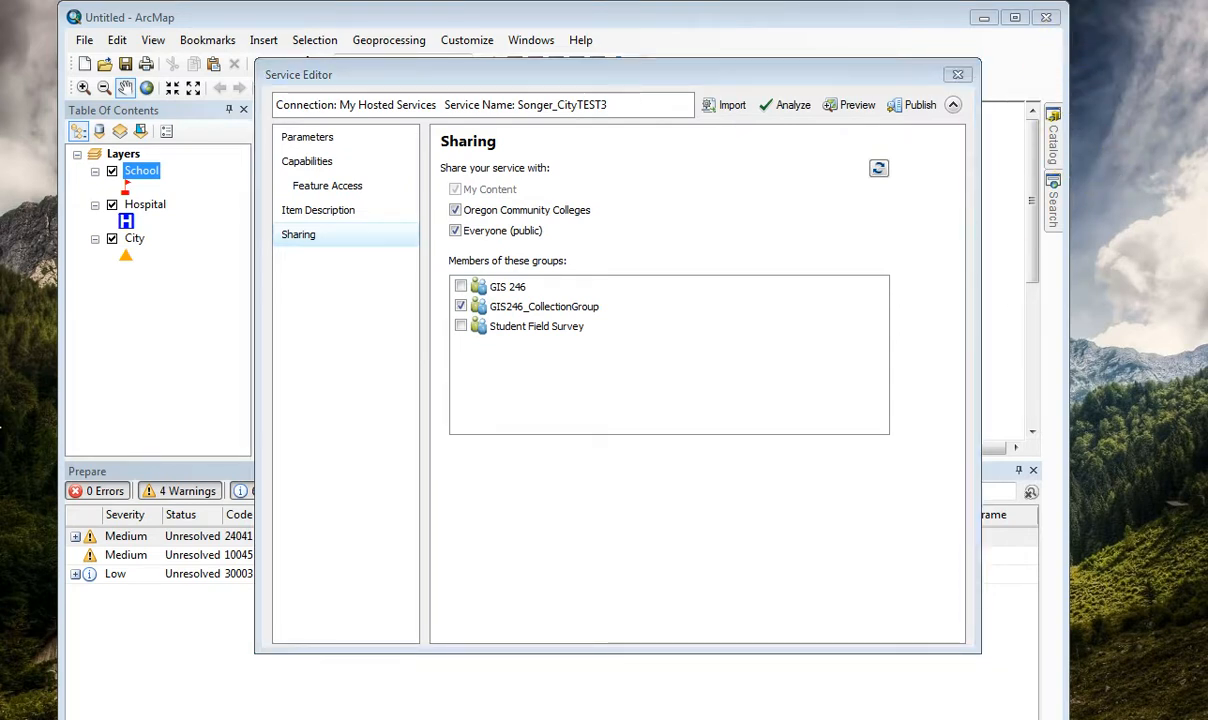
pyautogui.click(918, 105)
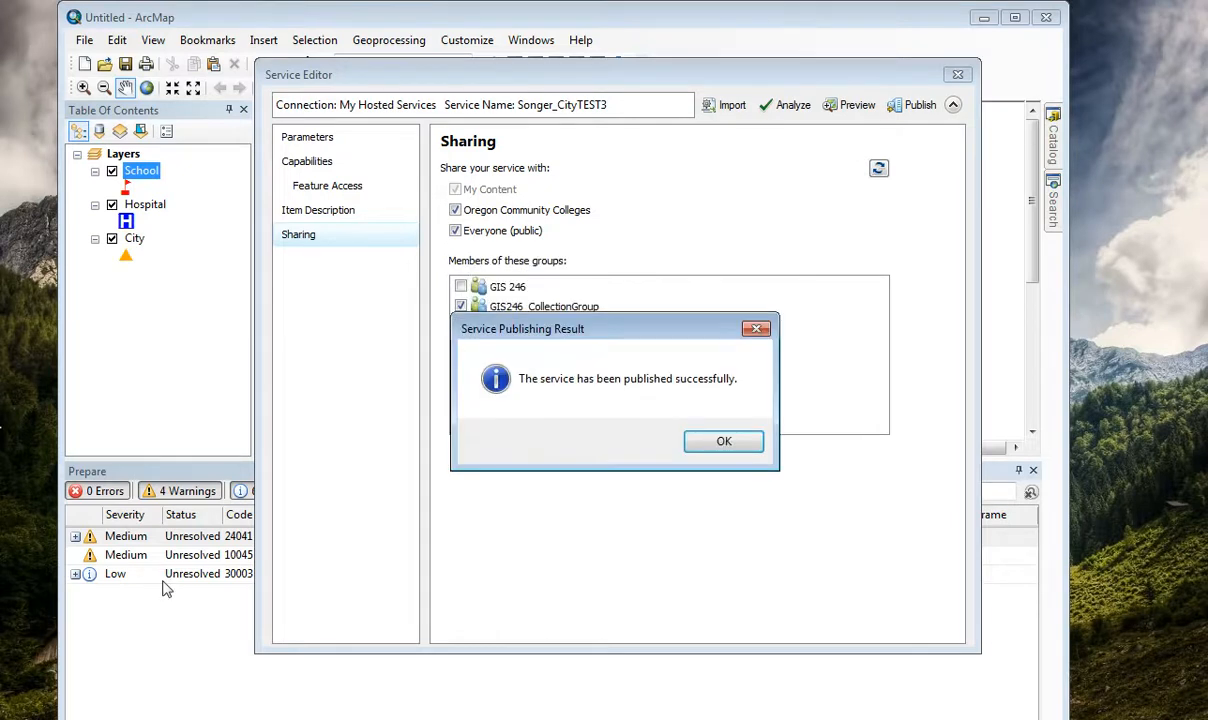
pyautogui.click(724, 441)
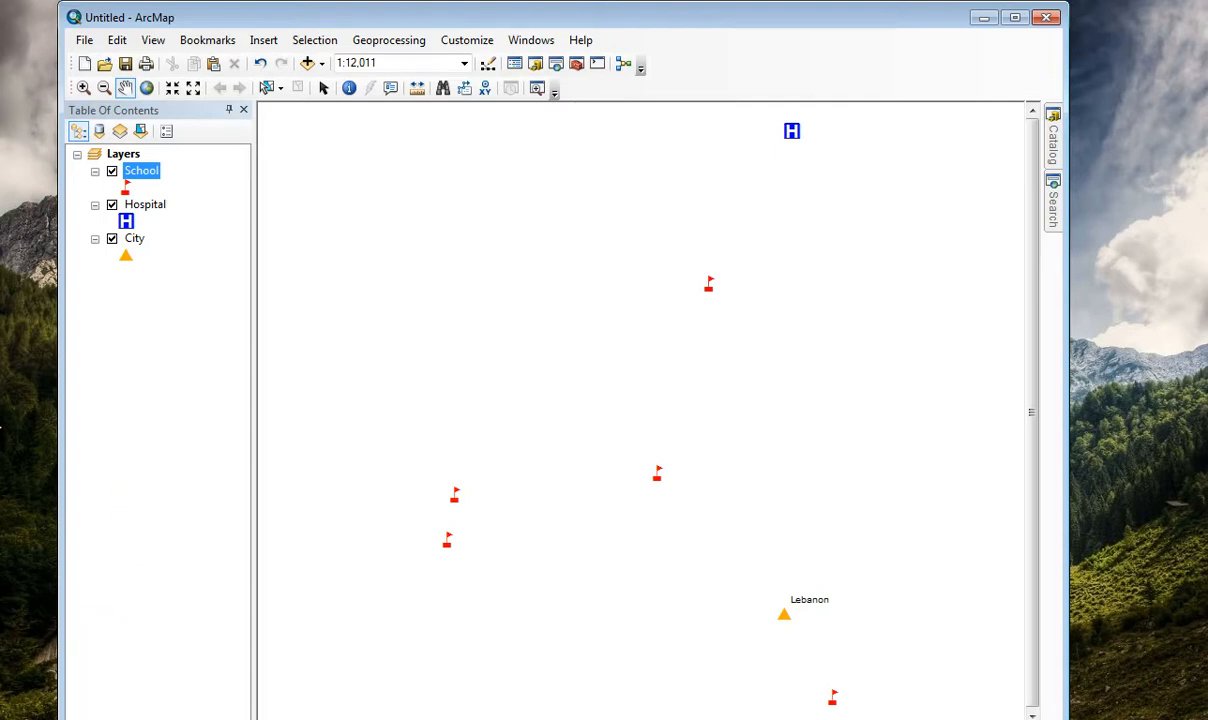
# Switch to ArcGIS Online in the browser and open the account's own content.
pyautogui.click(82, 716)
pyautogui.moveTo(815, 52); pyautogui.dragTo(793, 32)
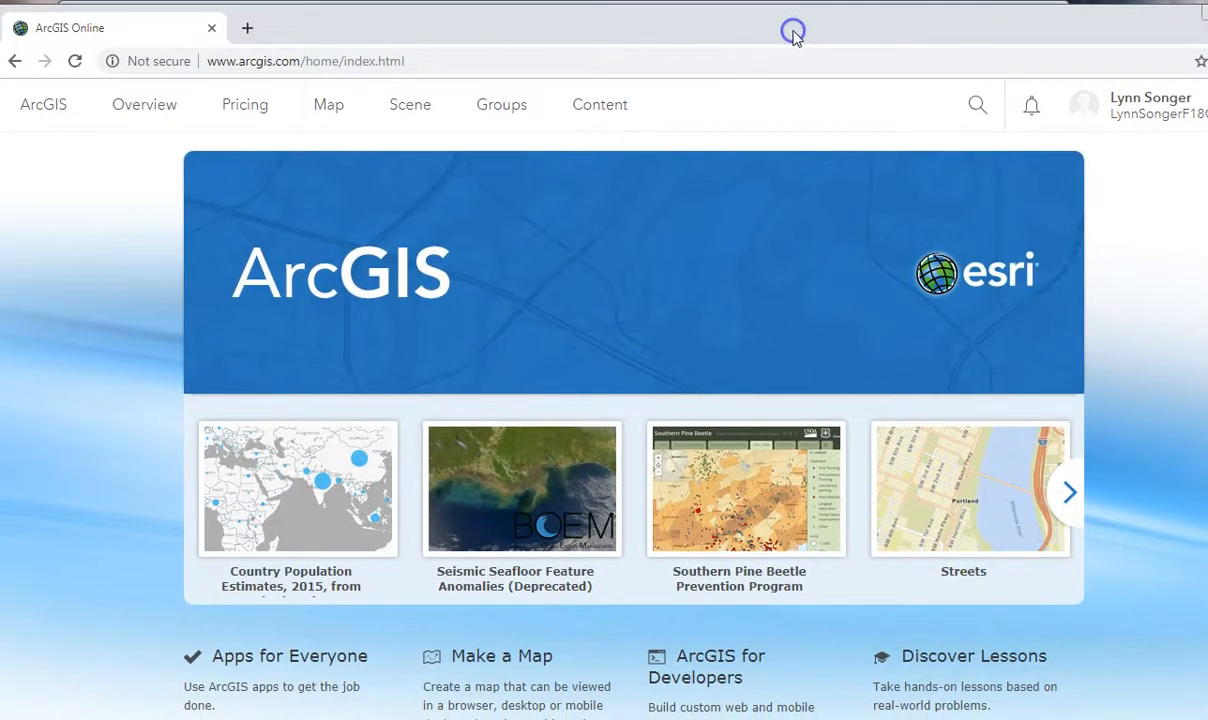
pyautogui.click(606, 110)
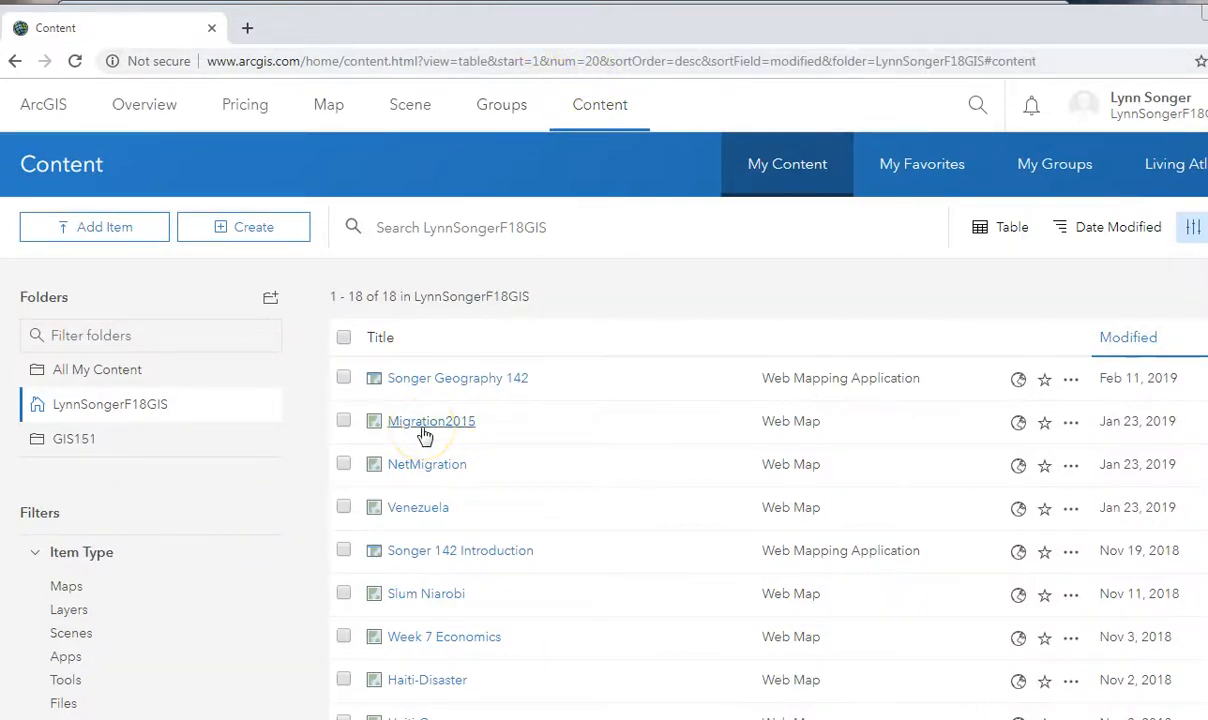
# Create a web map titled NewTESTMap, using NewTESTMap as its tag and summary as well.
pyautogui.click(231, 229)
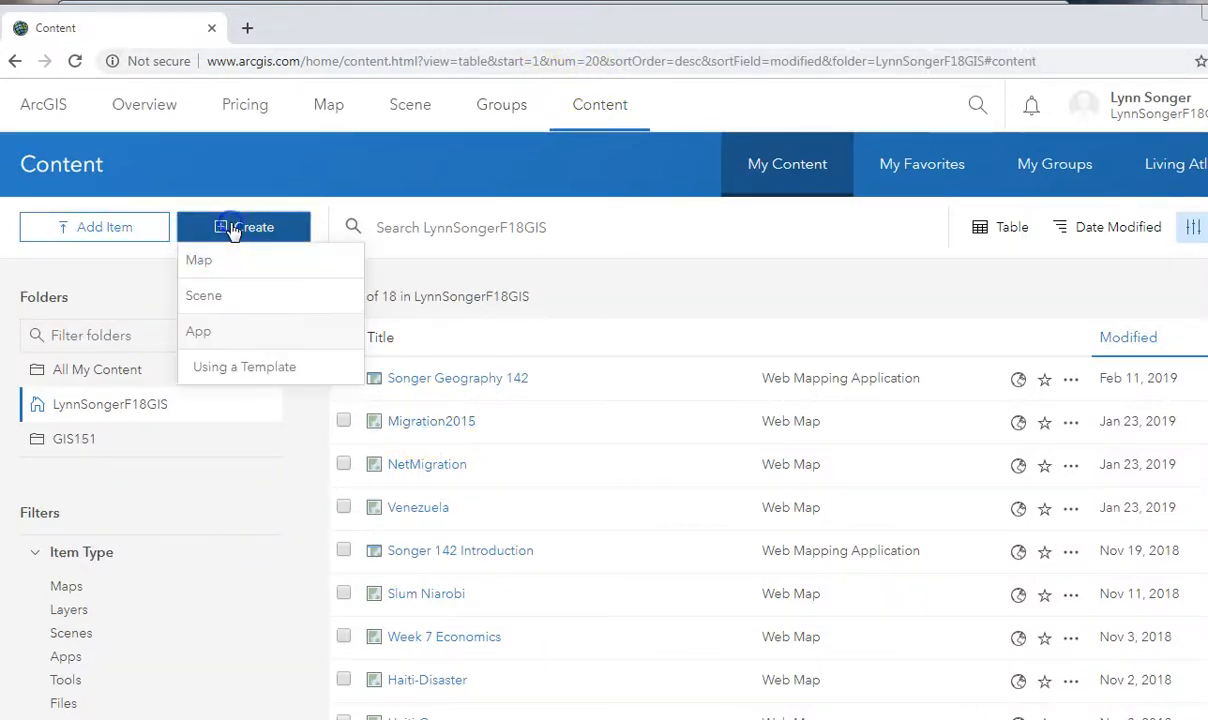
pyautogui.click(233, 263)
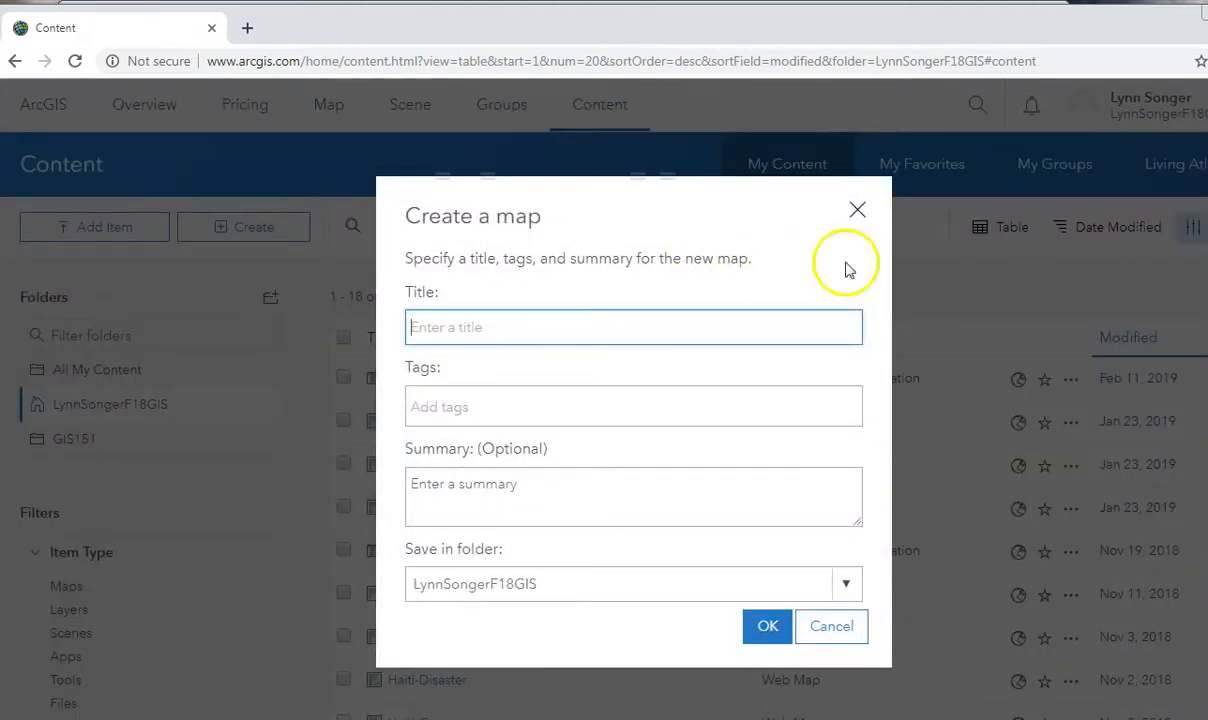
pyautogui.click(553, 325)
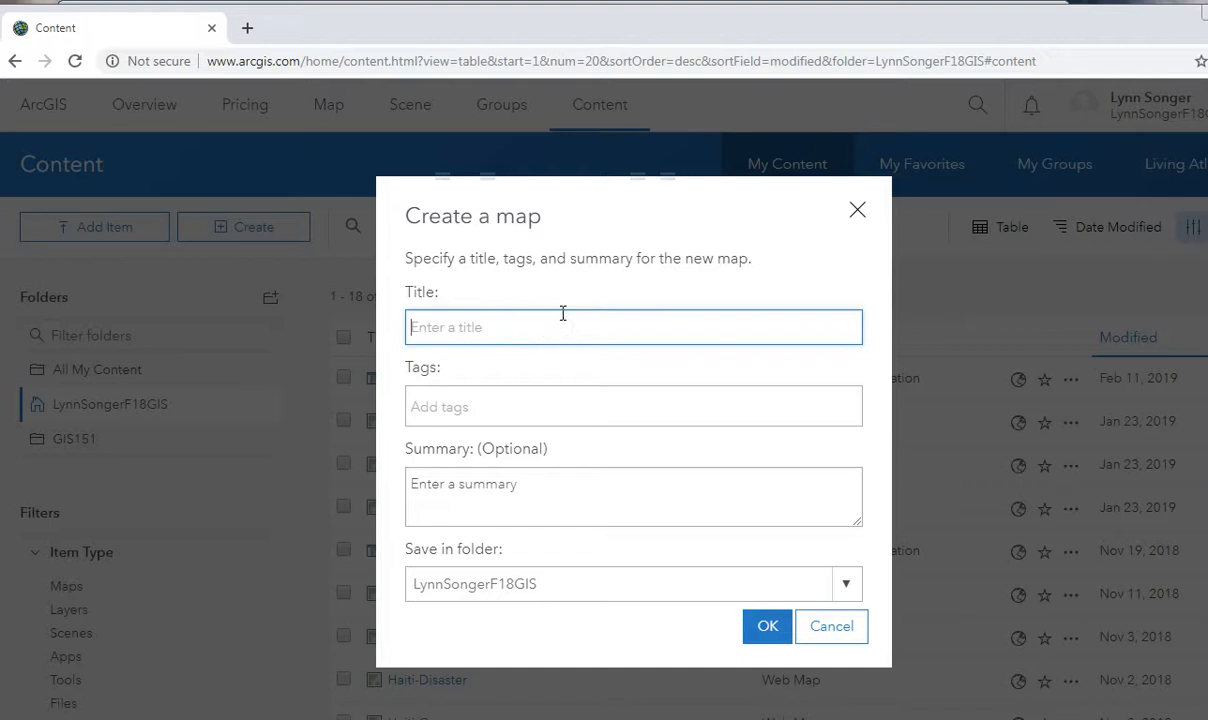
pyautogui.write('NewTEST')
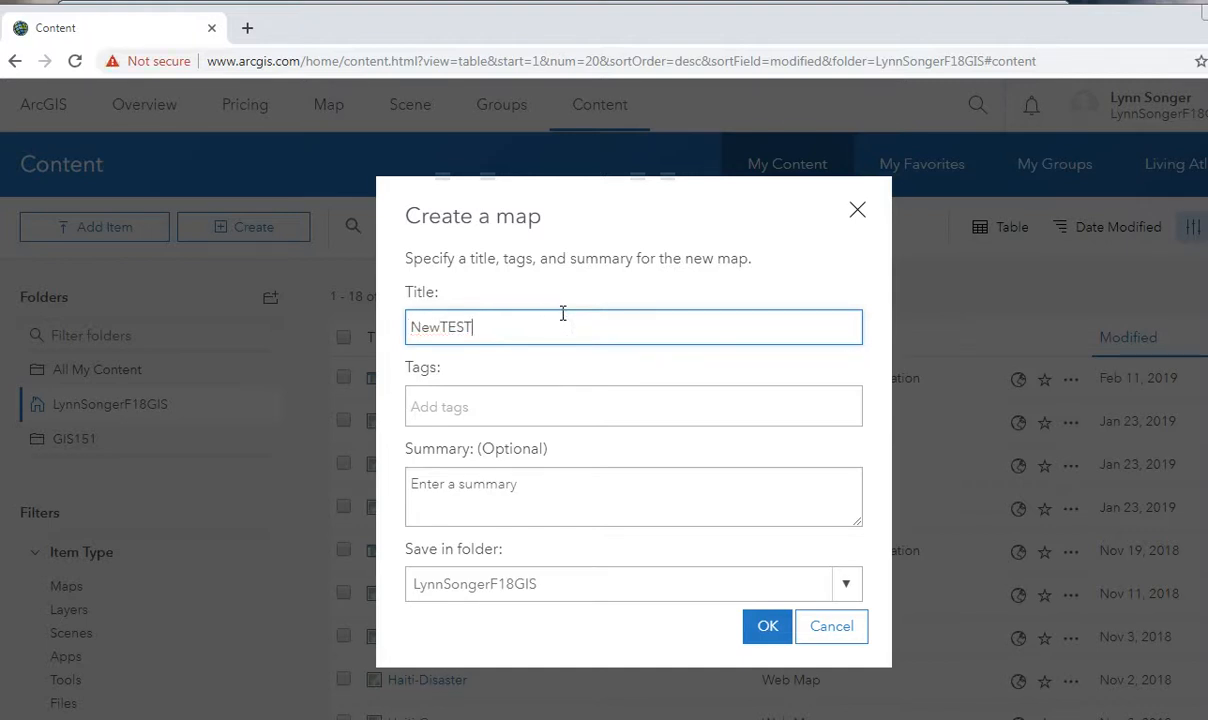
pyautogui.write('Map')
pyautogui.moveTo(620, 315); pyautogui.dragTo(323, 334)
pyautogui.hotkey('ctrl', 'c')
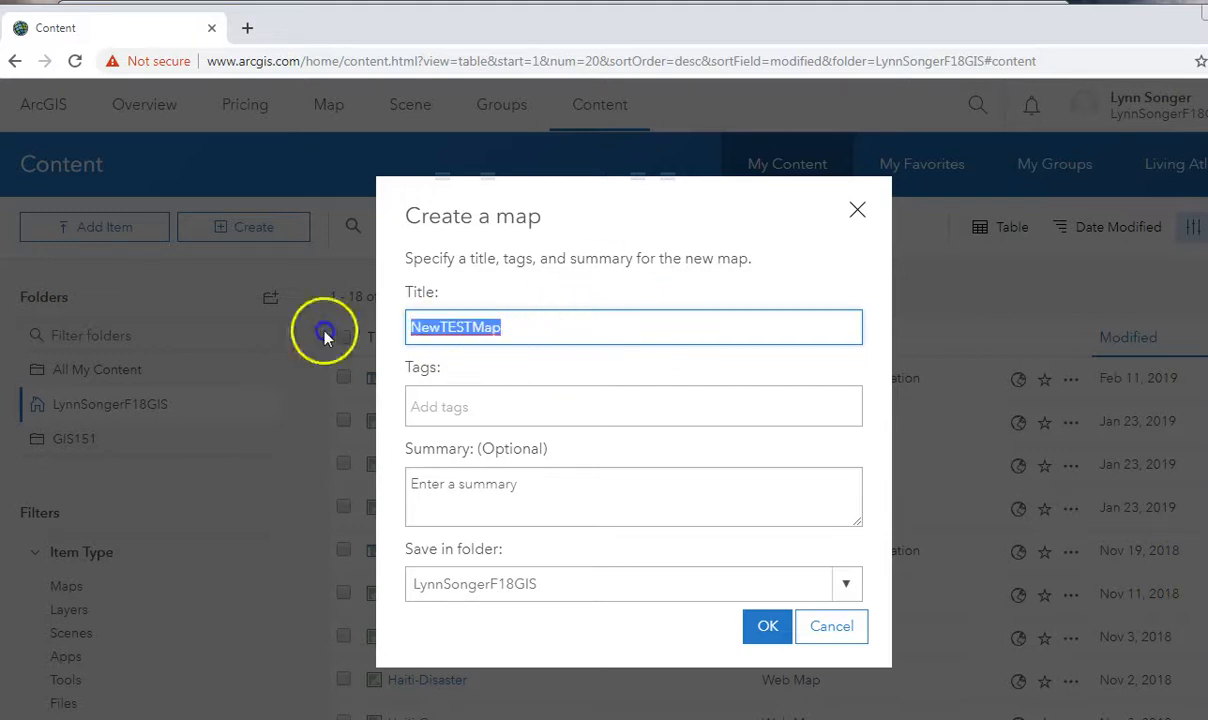
pyautogui.click(490, 410)
pyautogui.hotkey('ctrl', 'v')
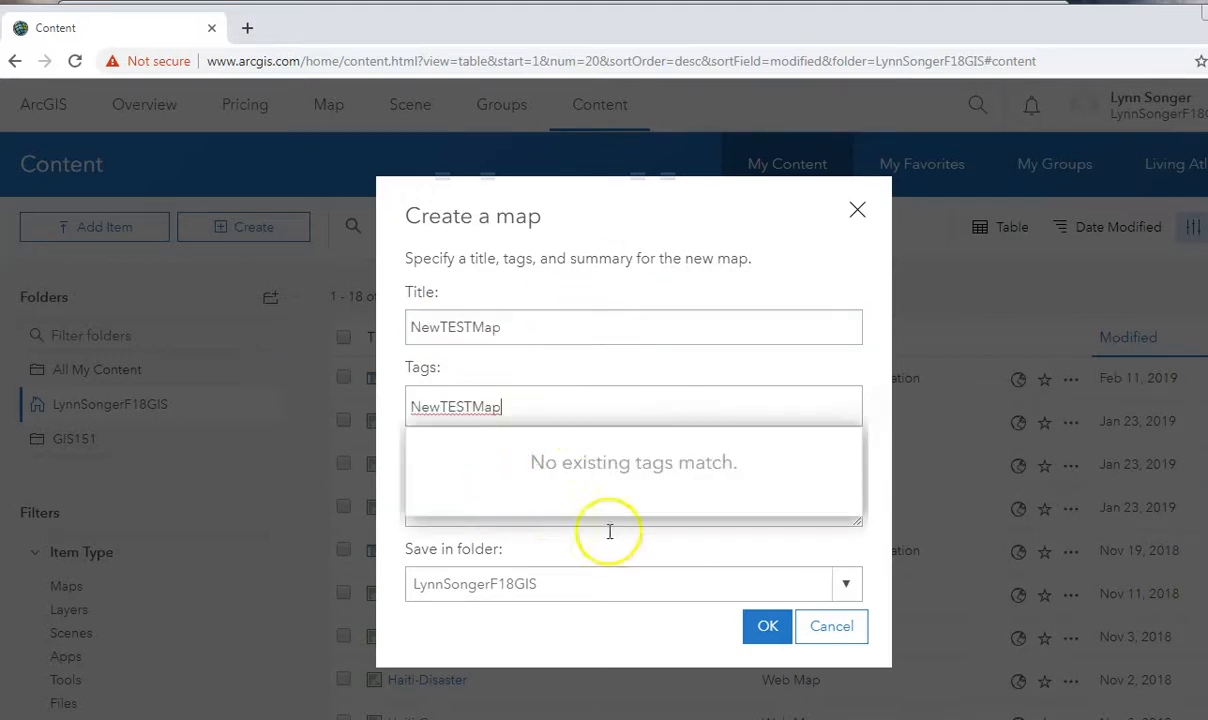
pyautogui.press('Return')
pyautogui.click(470, 525)
pyautogui.hotkey('ctrl', 'v')
pyautogui.click(766, 662)
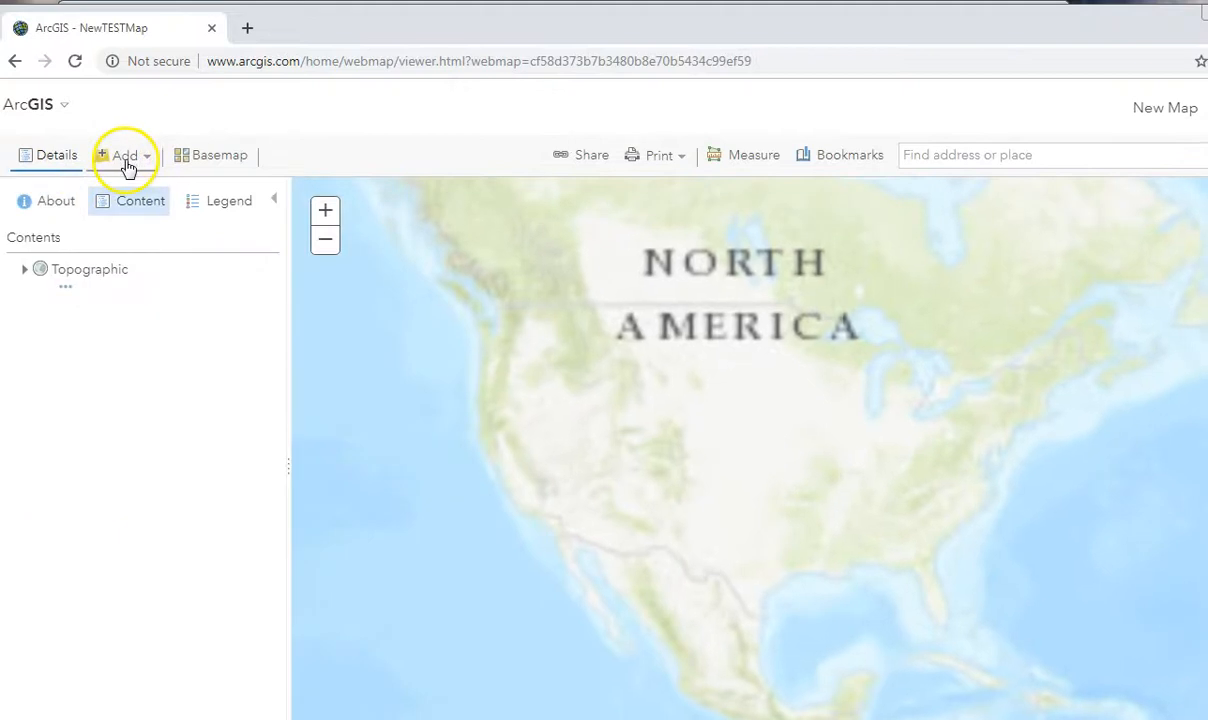
# Search all of ArcGIS Online for the Songer_CityTEST3 layer to add to the map.
pyautogui.click(127, 160)
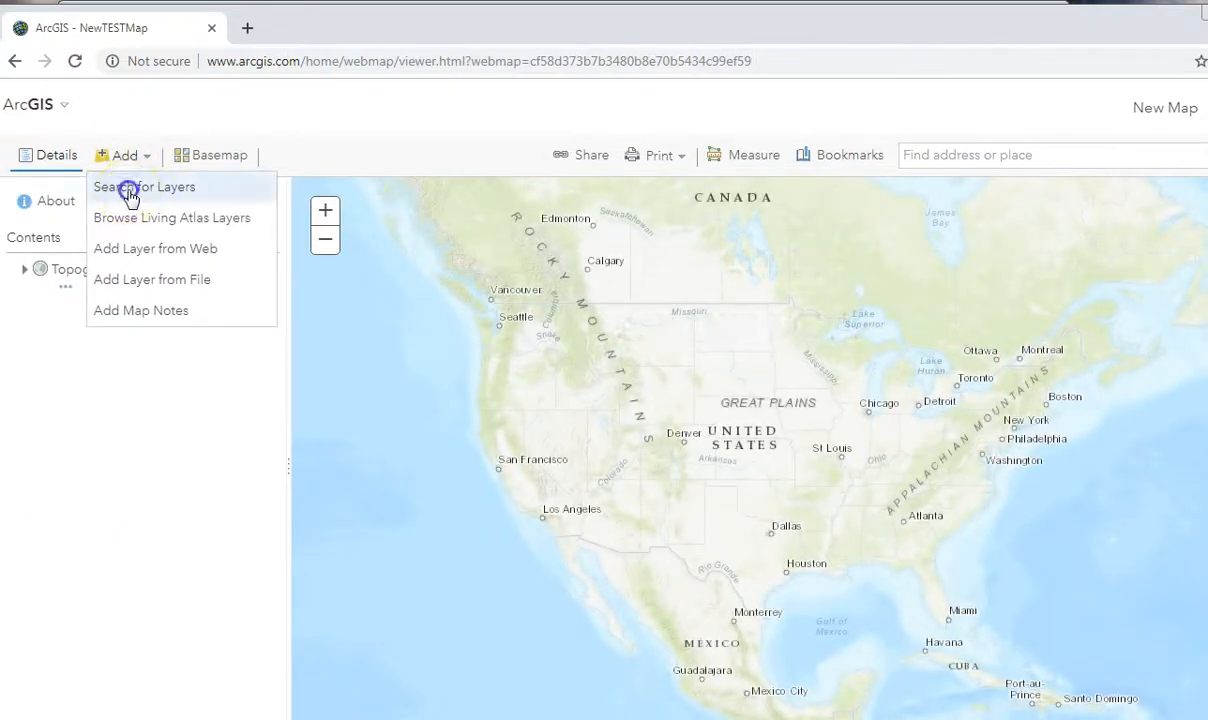
pyautogui.click(122, 187)
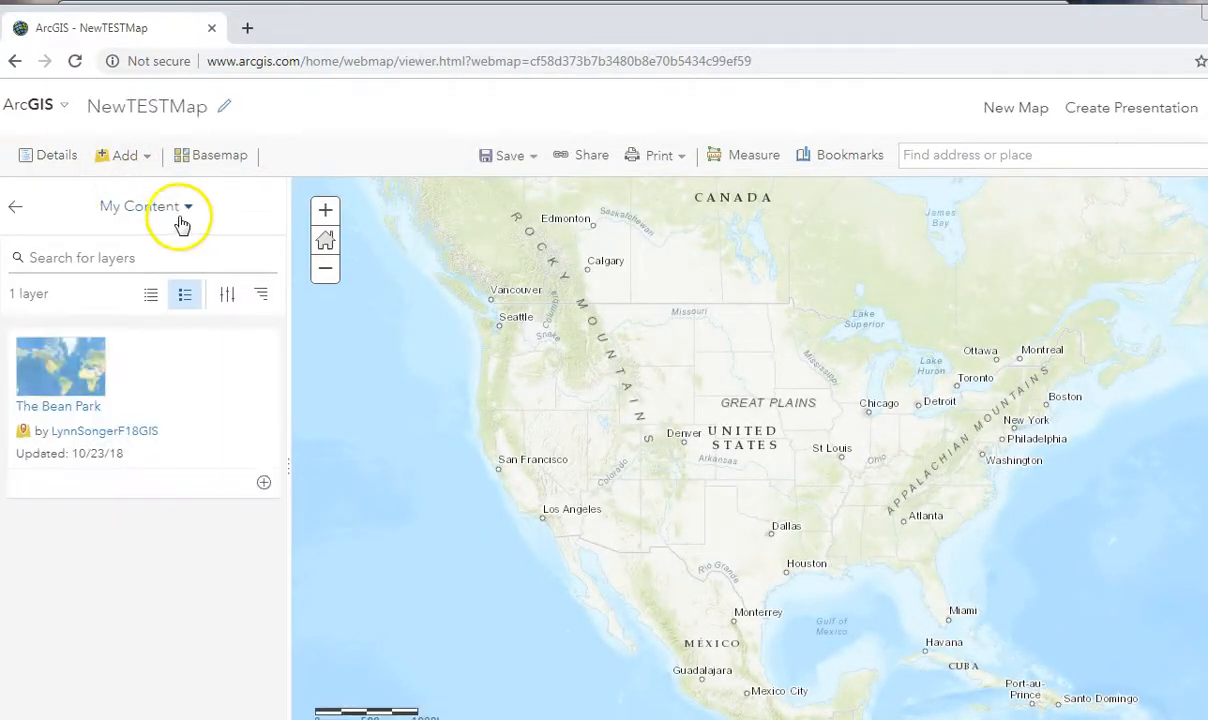
pyautogui.click(170, 214)
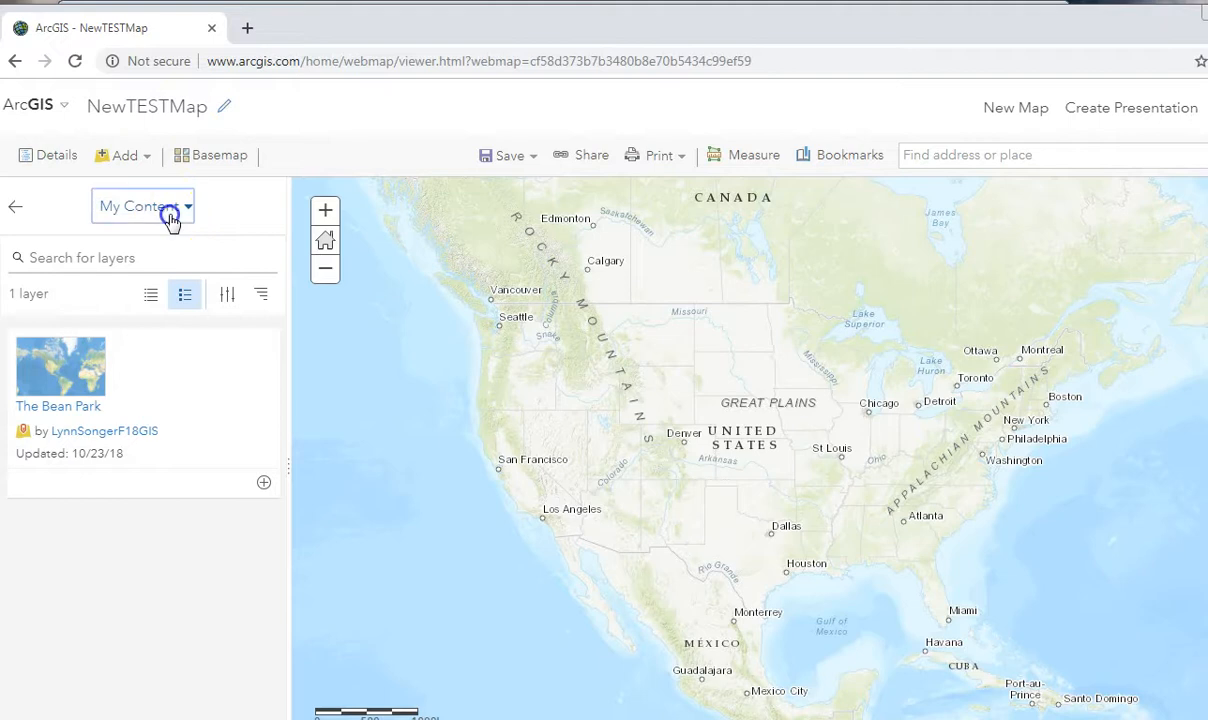
pyautogui.click(148, 402)
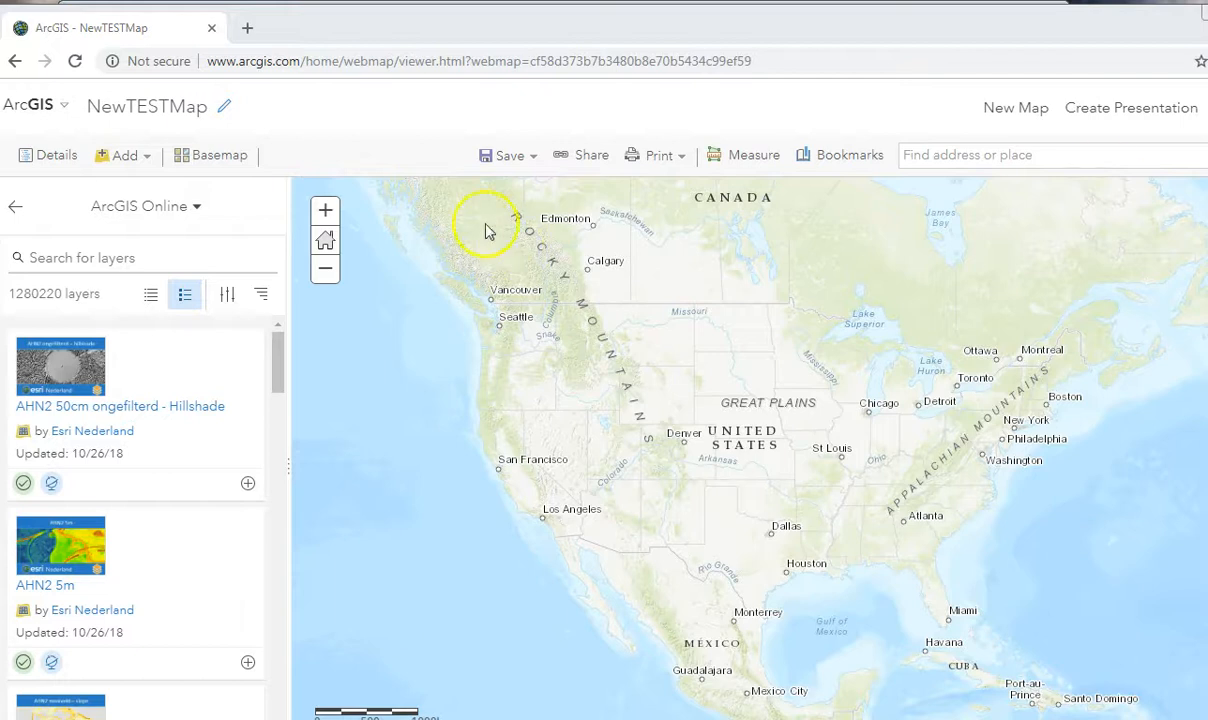
pyautogui.click(130, 252)
pyautogui.write('Songer_CityTEST3')
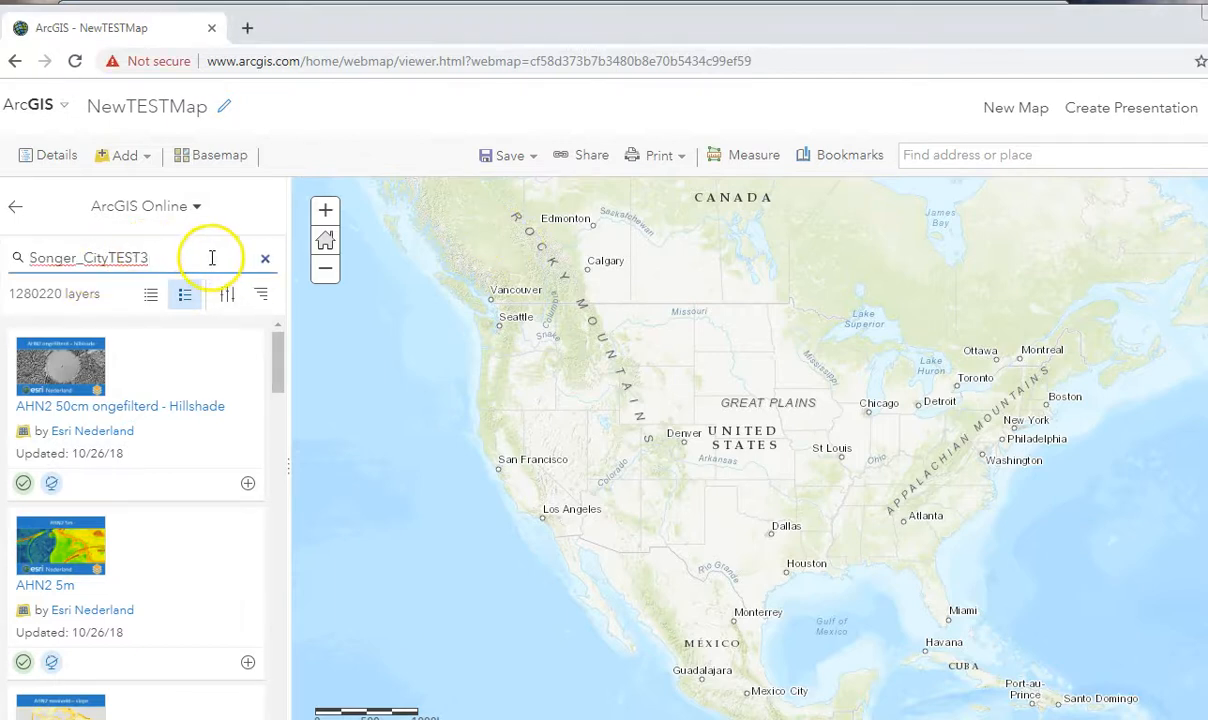
pyautogui.press('Return')
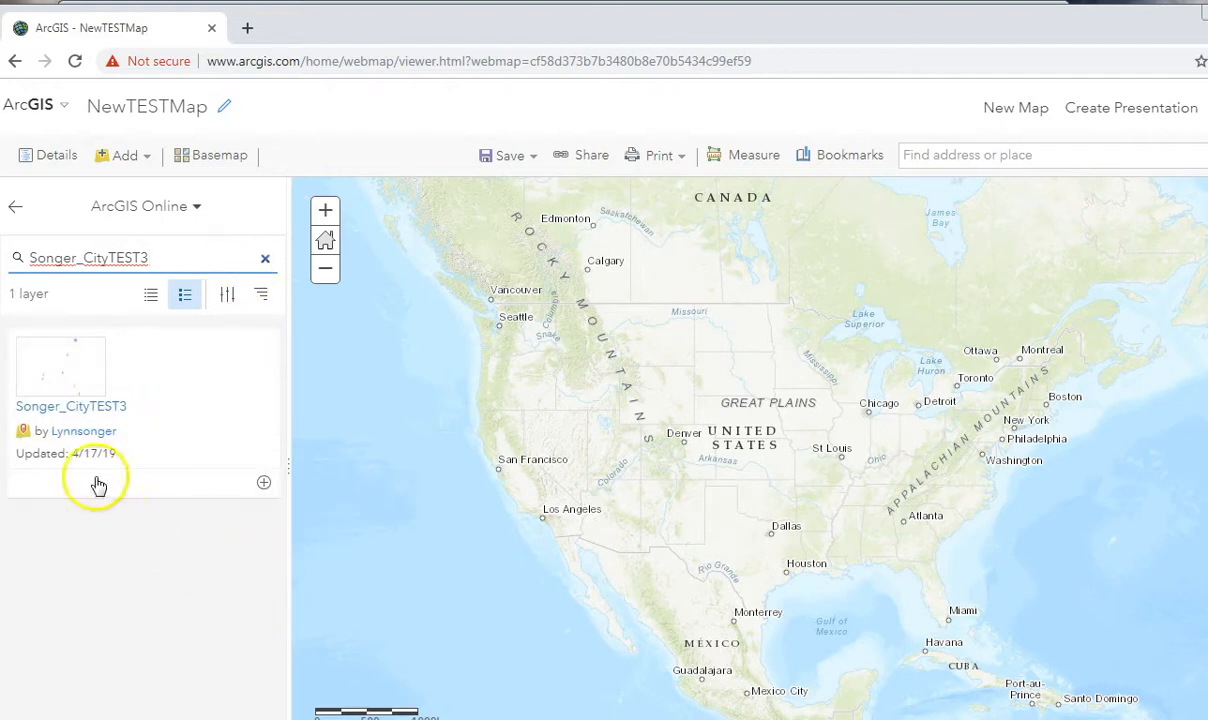
# Add the Songer_CityTEST3 feature layer to the map from its details and dismiss them.
pyautogui.click(73, 383)
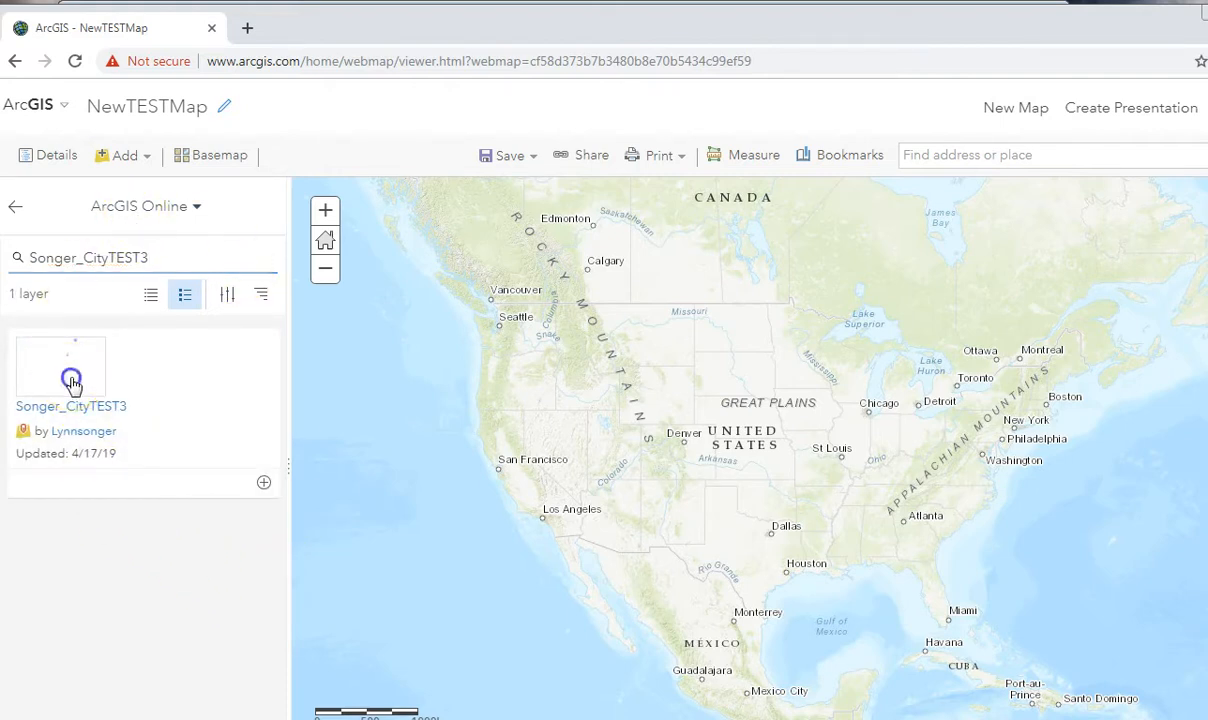
pyautogui.click(480, 714)
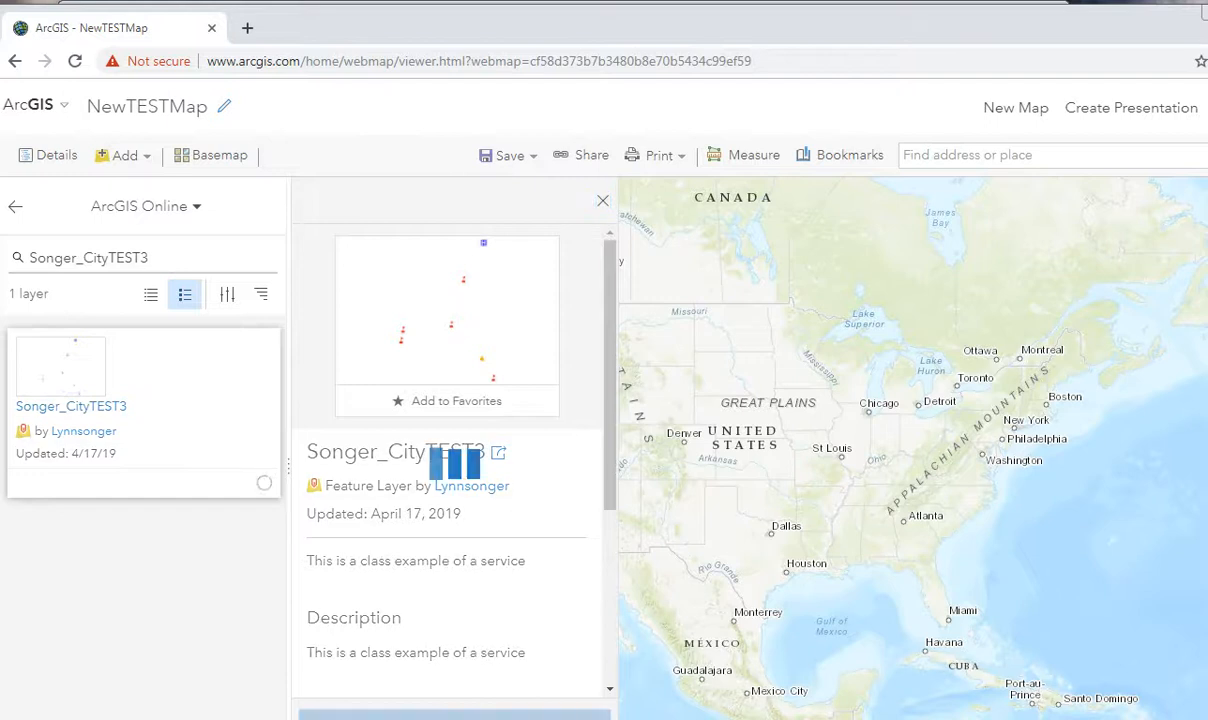
pyautogui.click(605, 203)
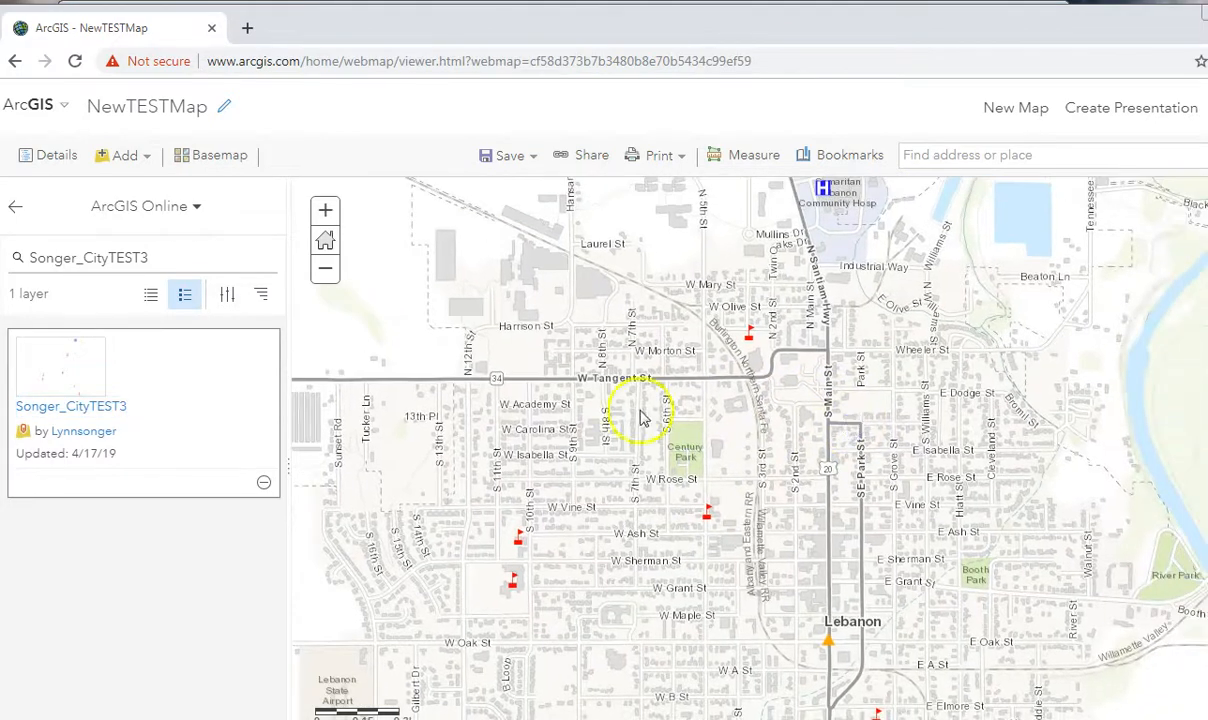
# Change the web map's basemap to Streets.
pyautogui.scroll(3, 686, 428)
pyautogui.scroll(-3, 693, 426)
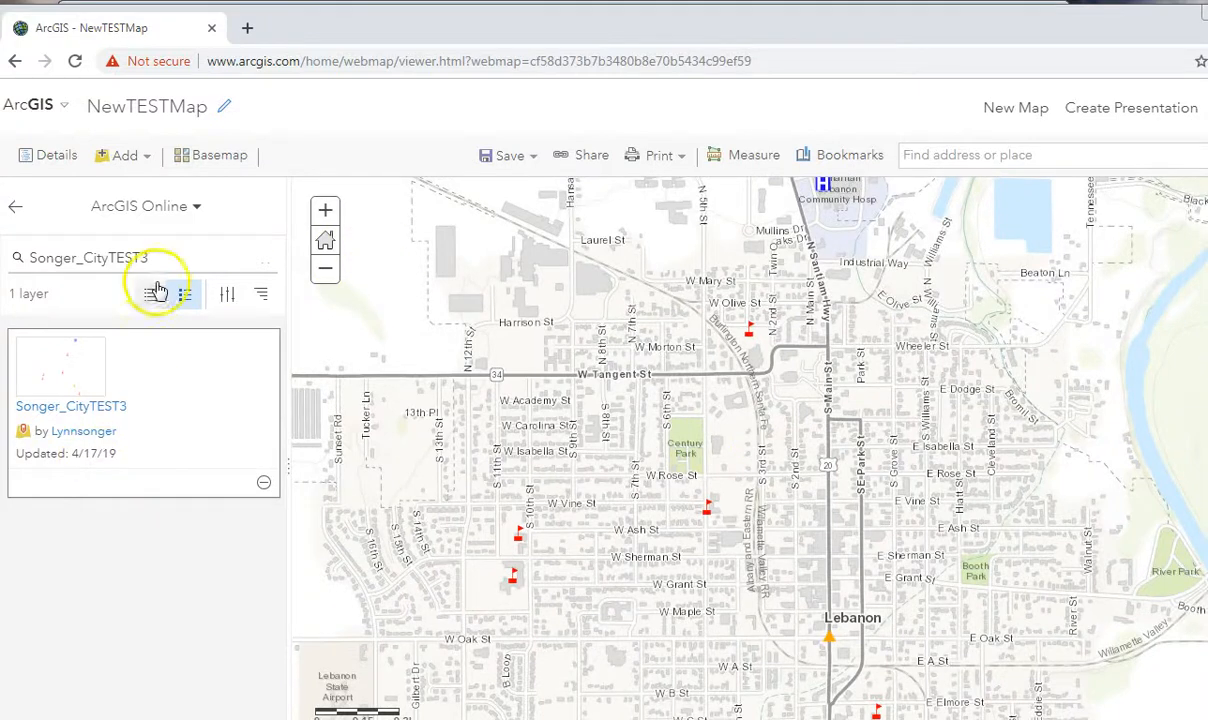
pyautogui.click(200, 160)
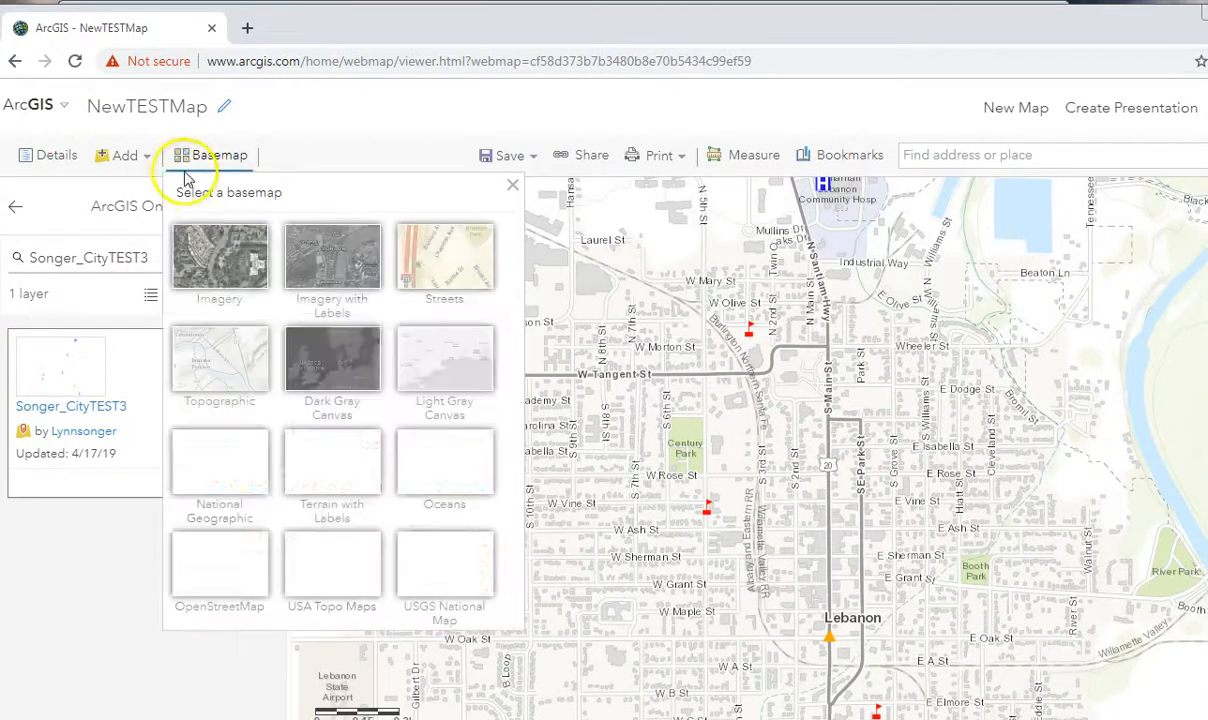
pyautogui.click(455, 272)
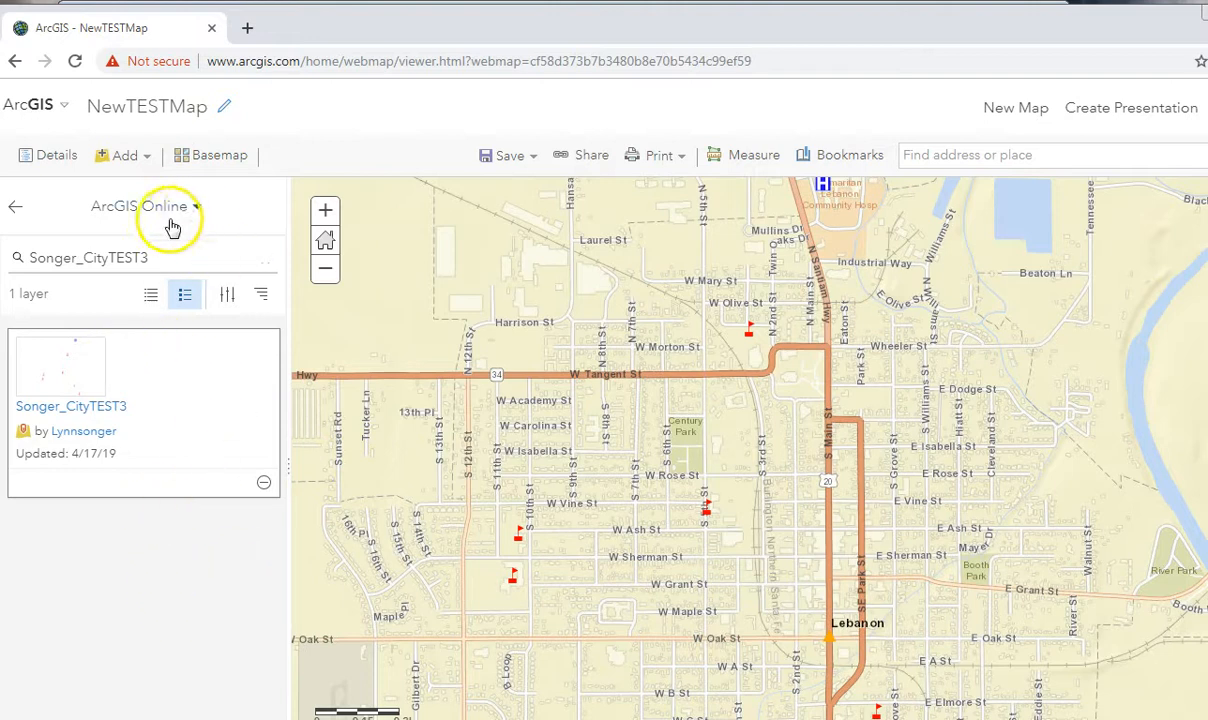
pyautogui.click(152, 296)
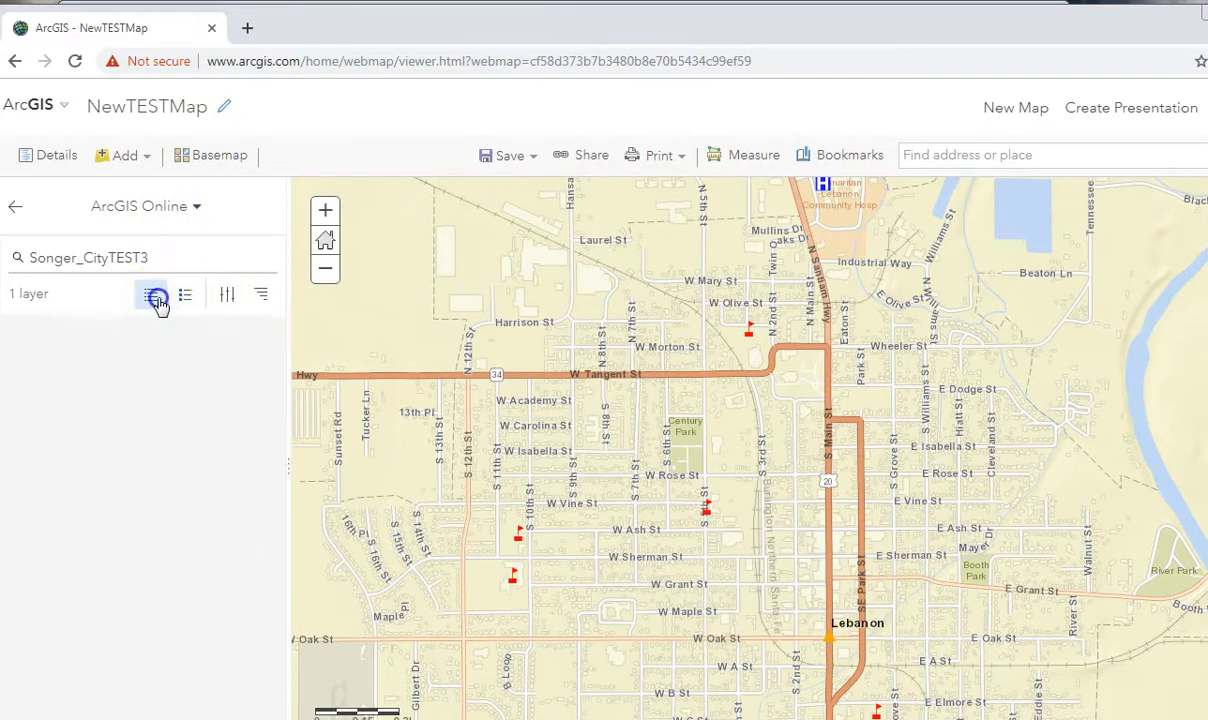
pyautogui.click(260, 297)
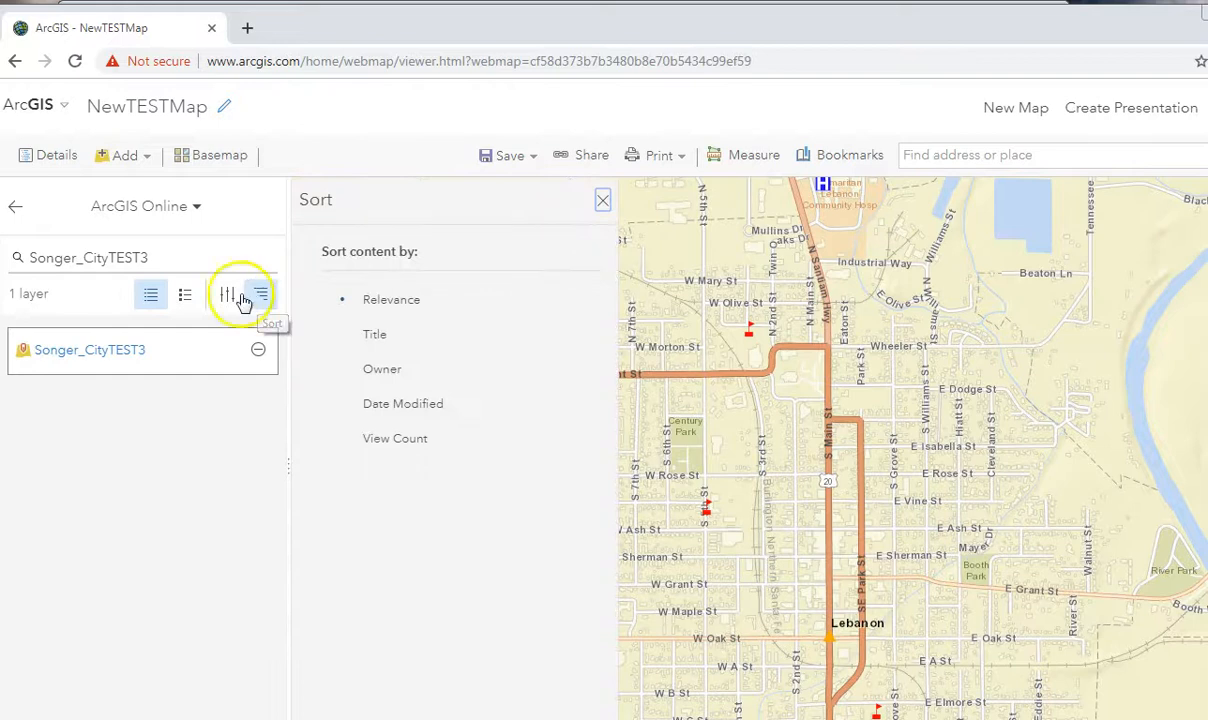
pyautogui.click(605, 202)
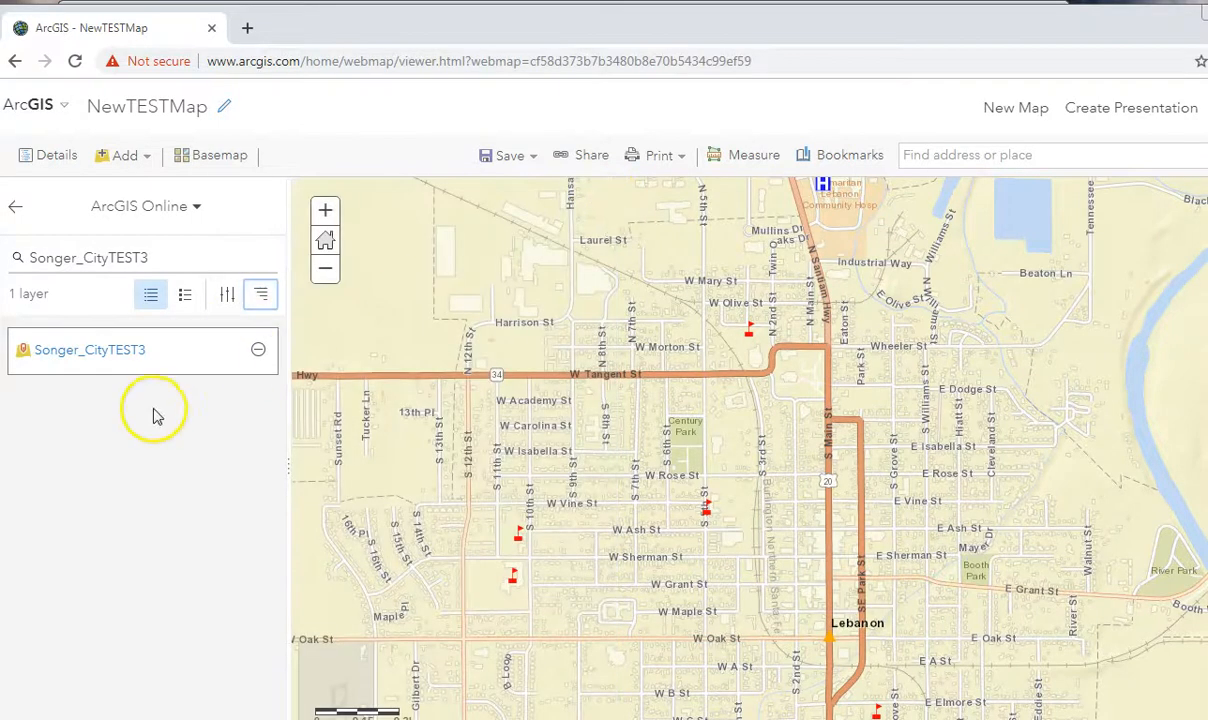
pyautogui.click(185, 296)
pyautogui.click(124, 534)
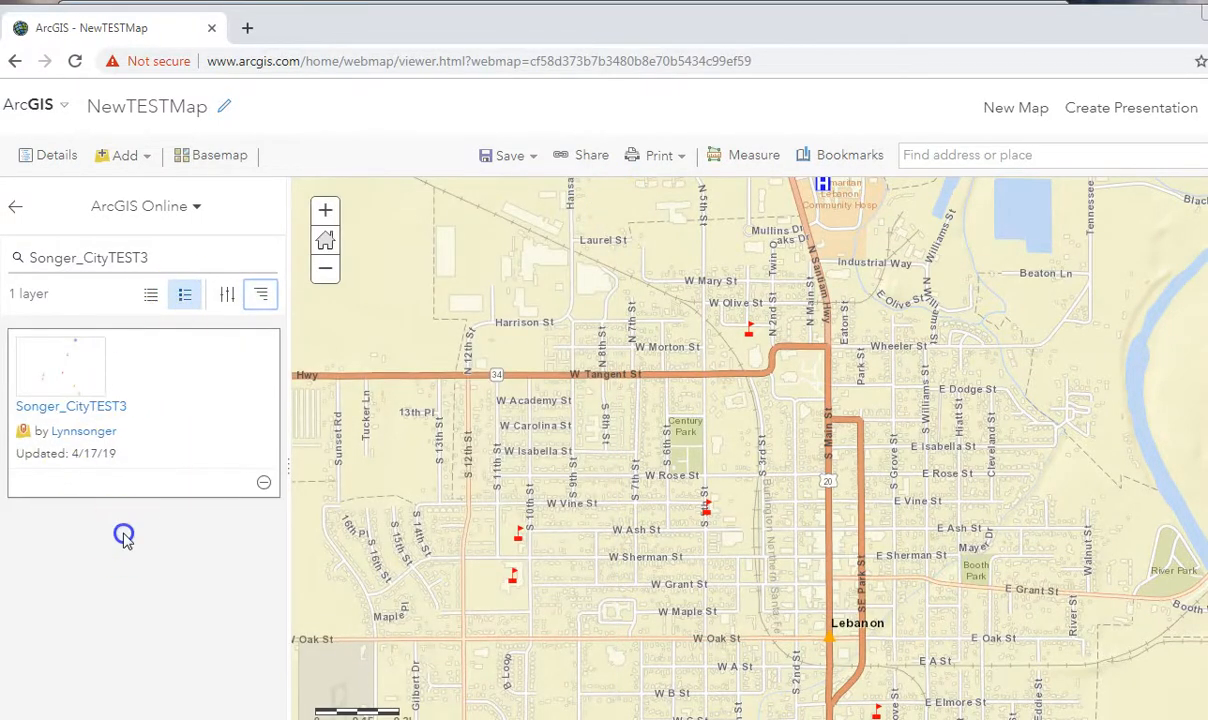
# Return to the map contents and show the attribute table of the School layer.
pyautogui.click(15, 206)
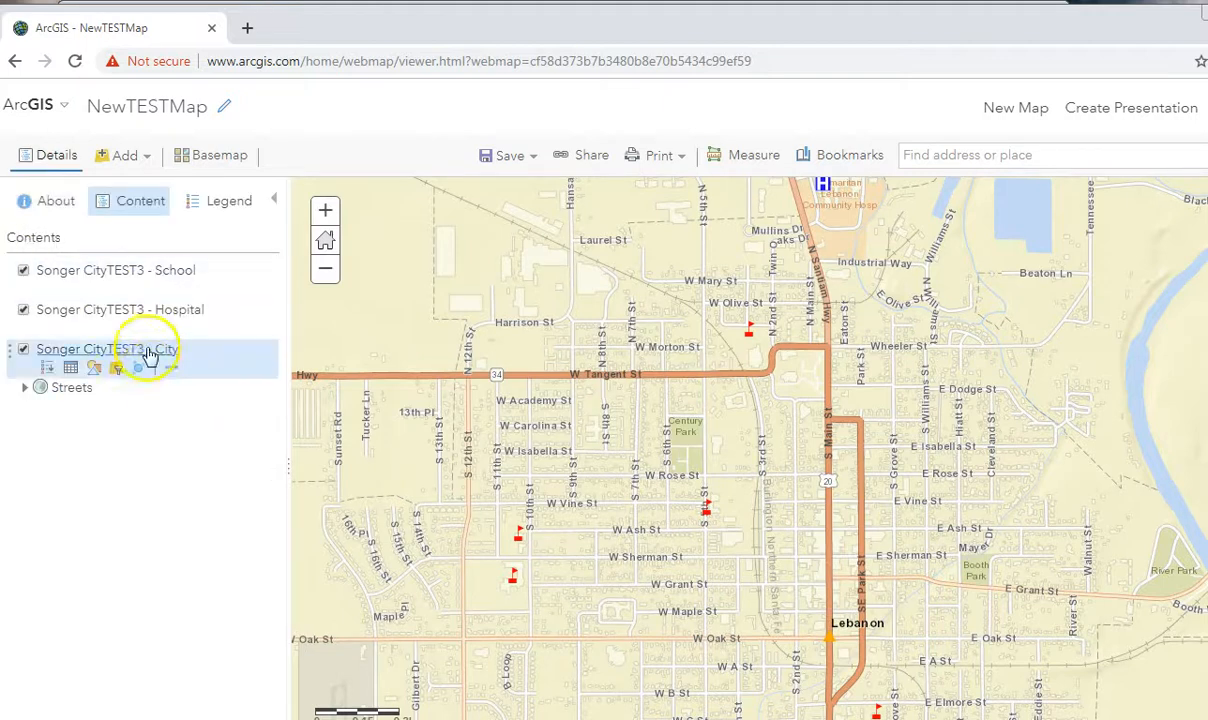
pyautogui.moveTo(113, 285)
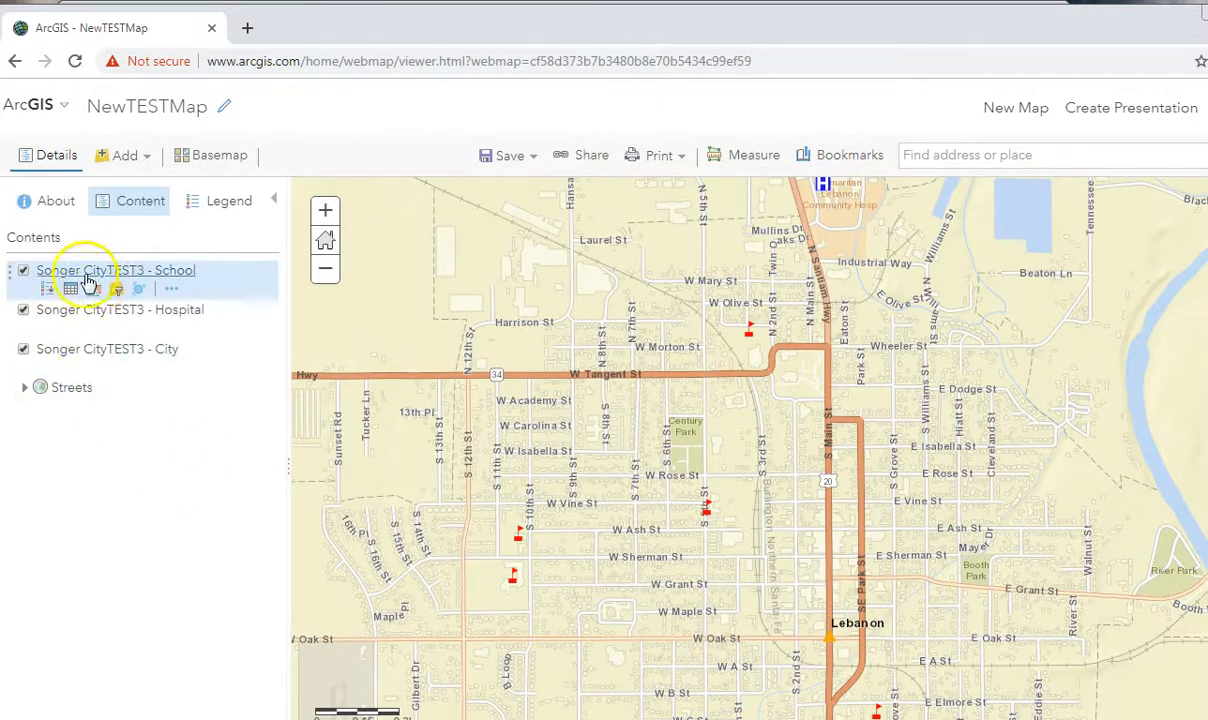
pyautogui.click(71, 288)
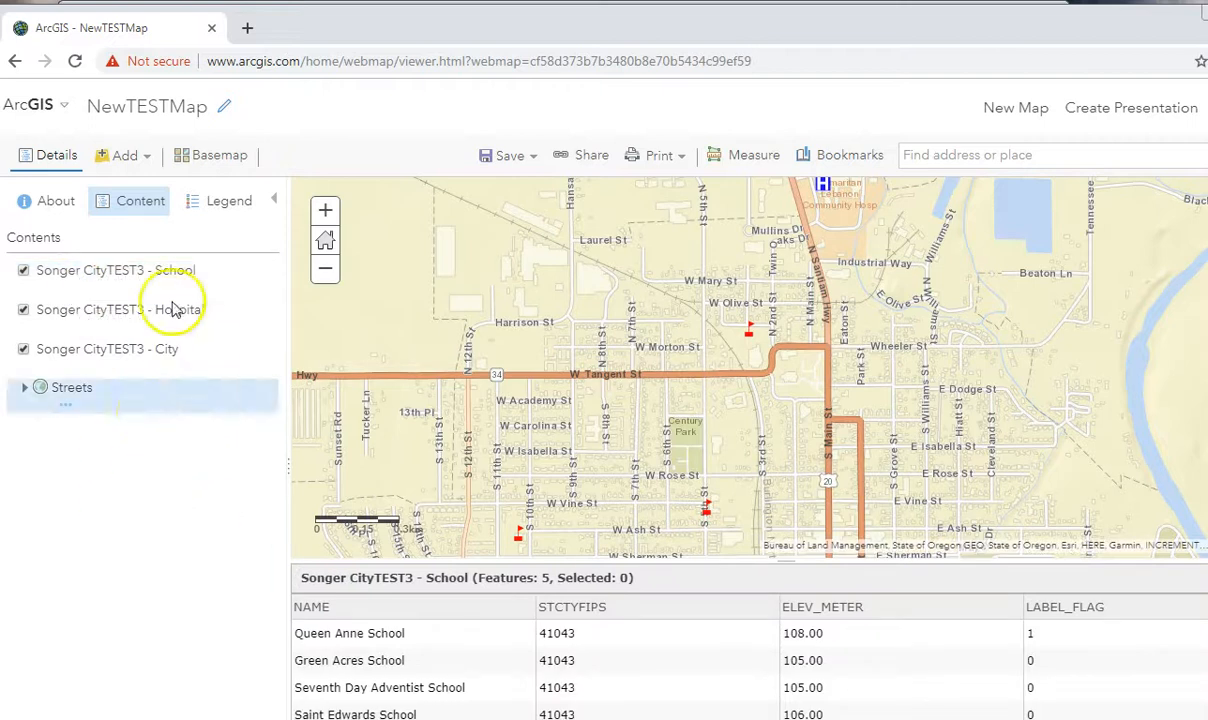
# Style the School layer by its NAME attribute using the Types (Unique symbols) drawing style.
pyautogui.click(94, 289)
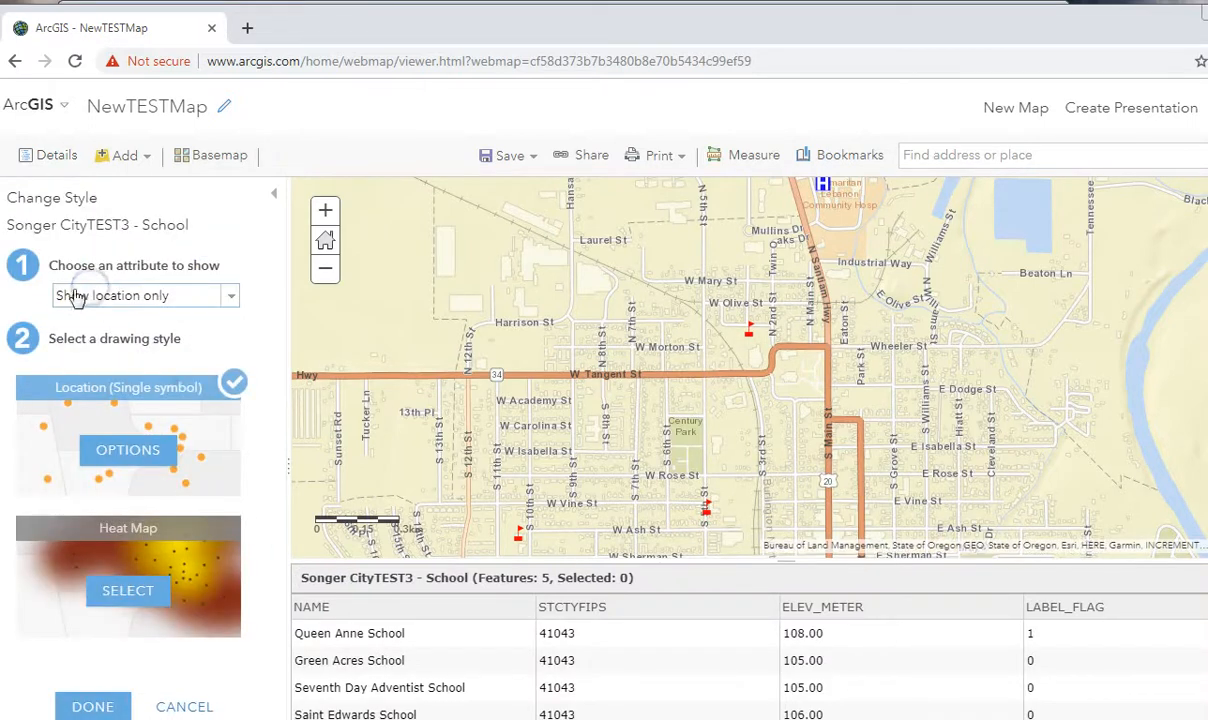
pyautogui.click(97, 296)
pyautogui.click(90, 370)
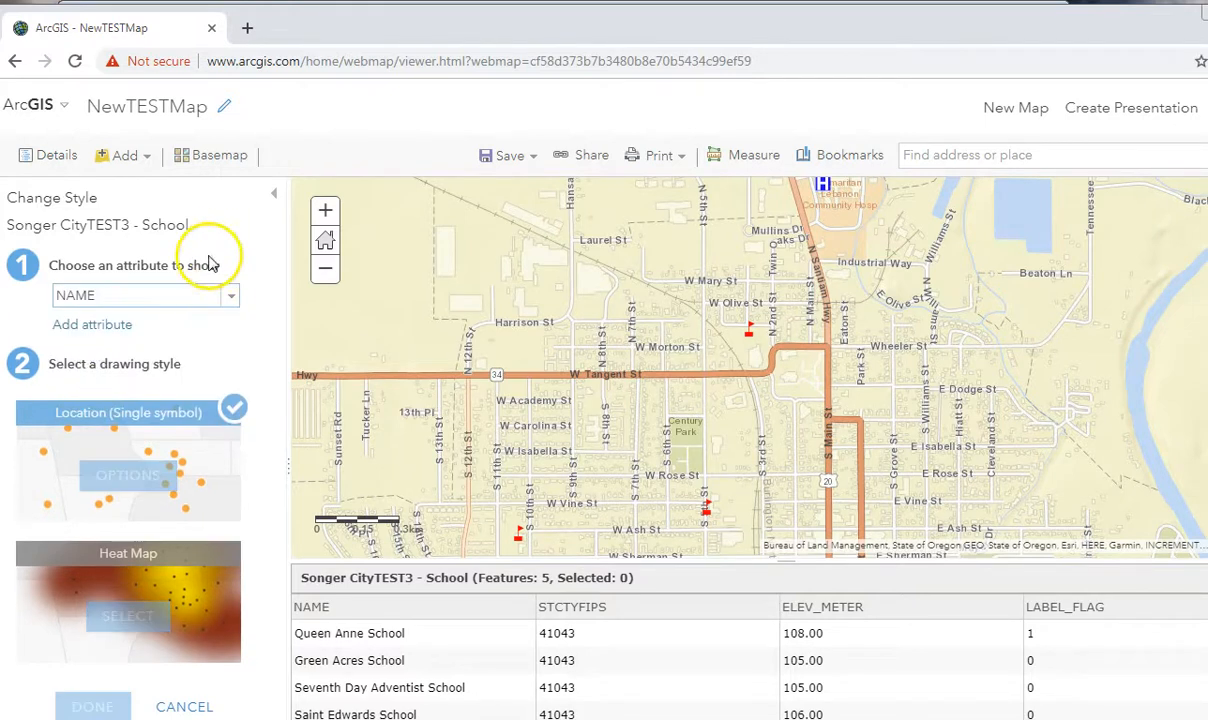
pyautogui.click(125, 473)
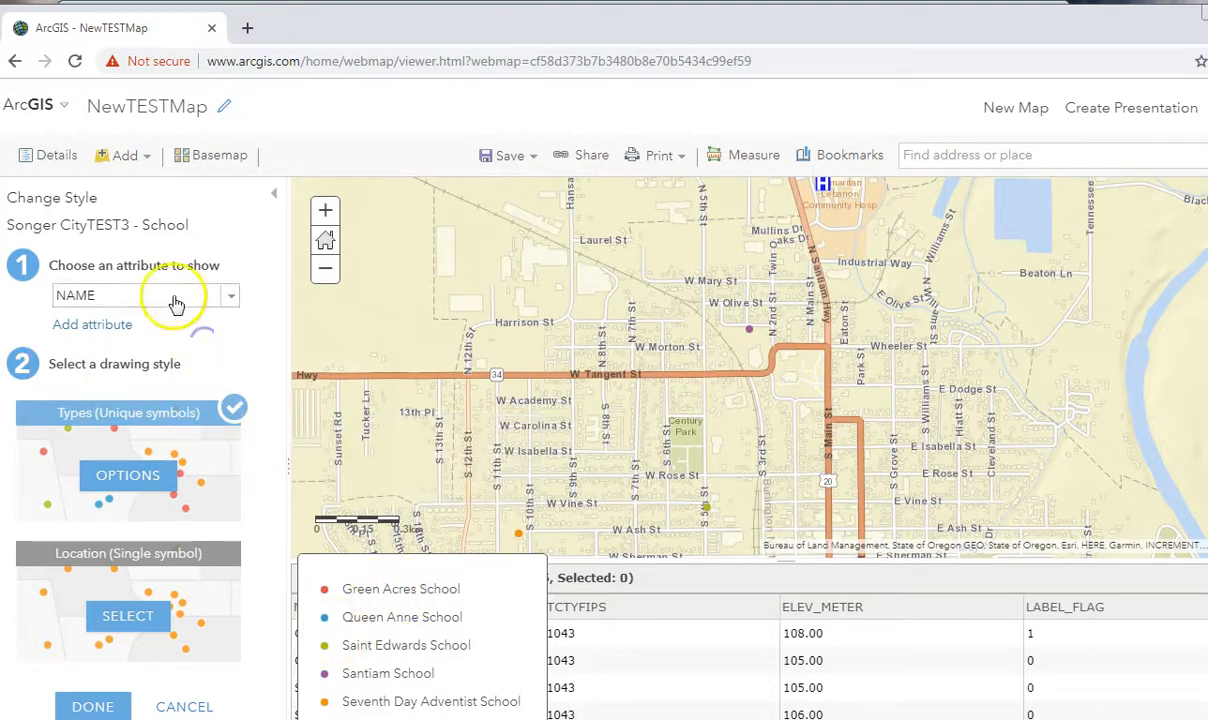
# Set the School layer's style attribute to Show location only.
pyautogui.scroll(-1, 335, 389)
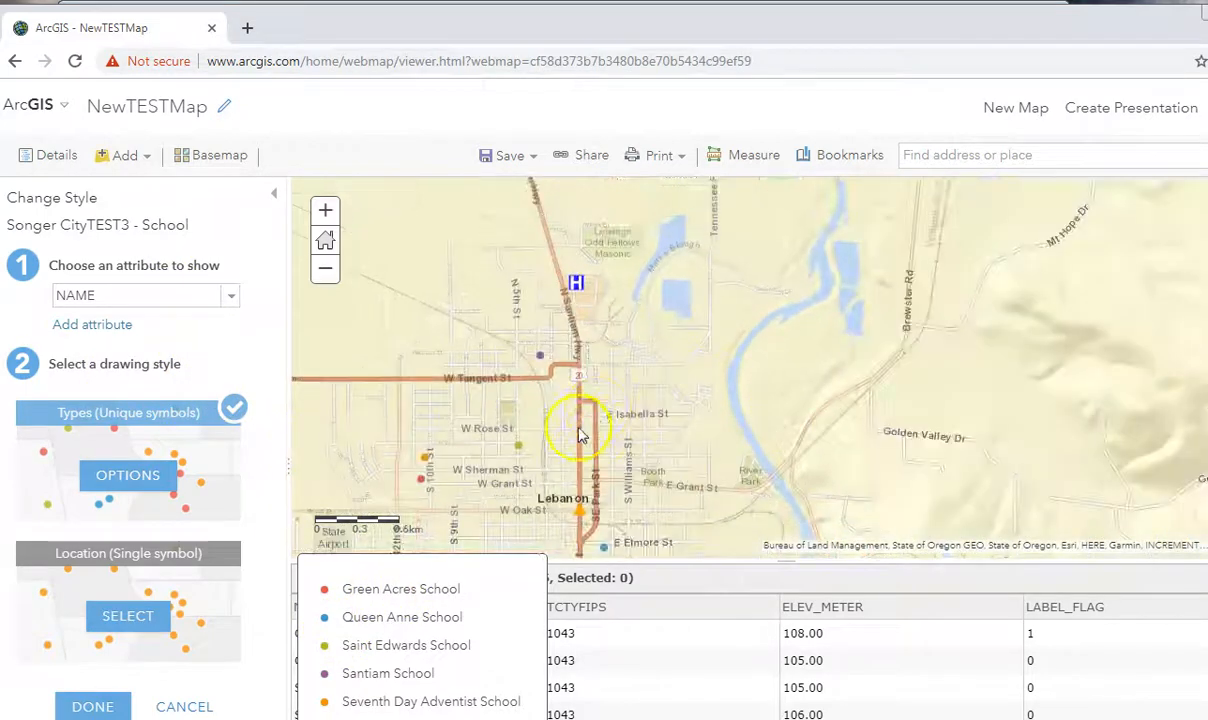
pyautogui.moveTo(580, 431); pyautogui.dragTo(660, 331)
pyautogui.click(92, 295)
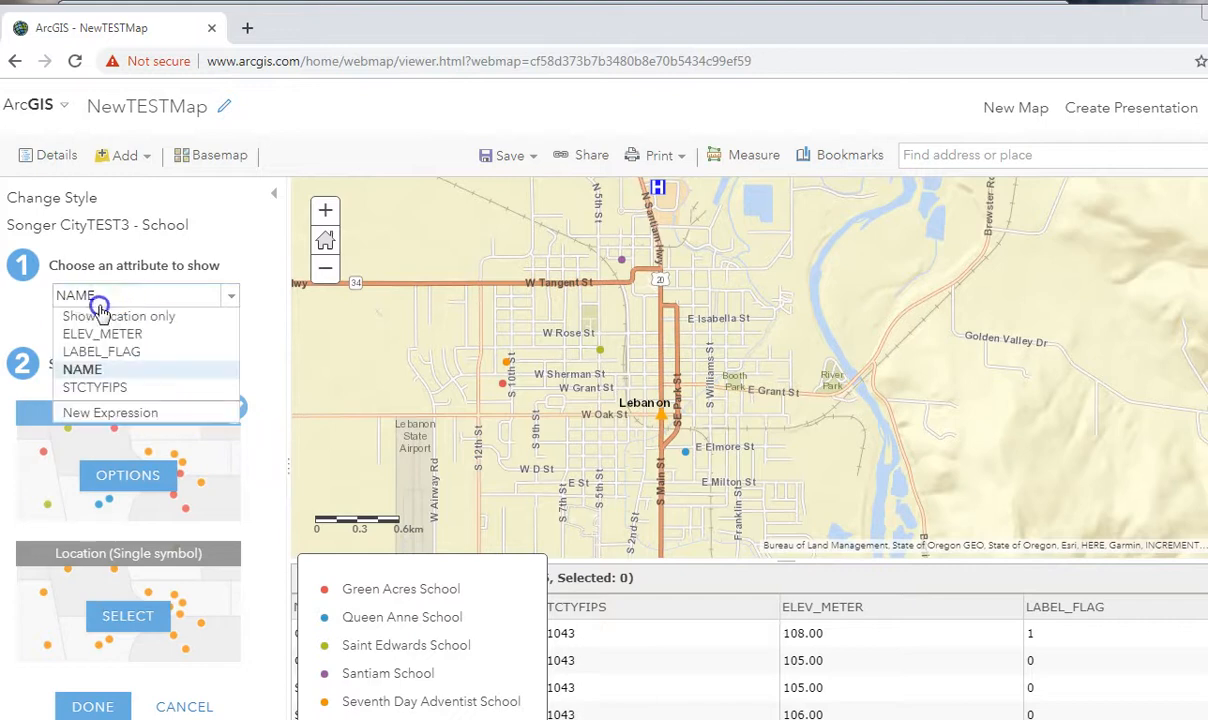
pyautogui.click(119, 316)
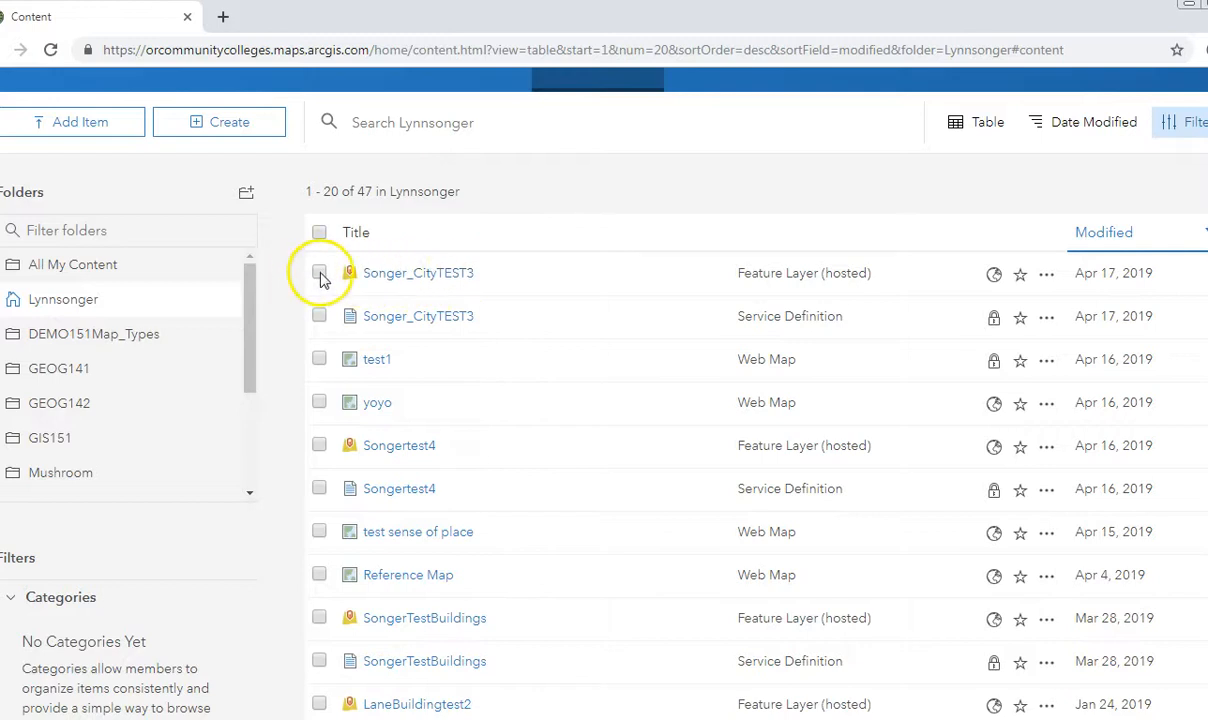
# Delete the web maps test1 and yoyo together with the Songertest4 feature layer and service definition from the content list.
pyautogui.click(318, 361)
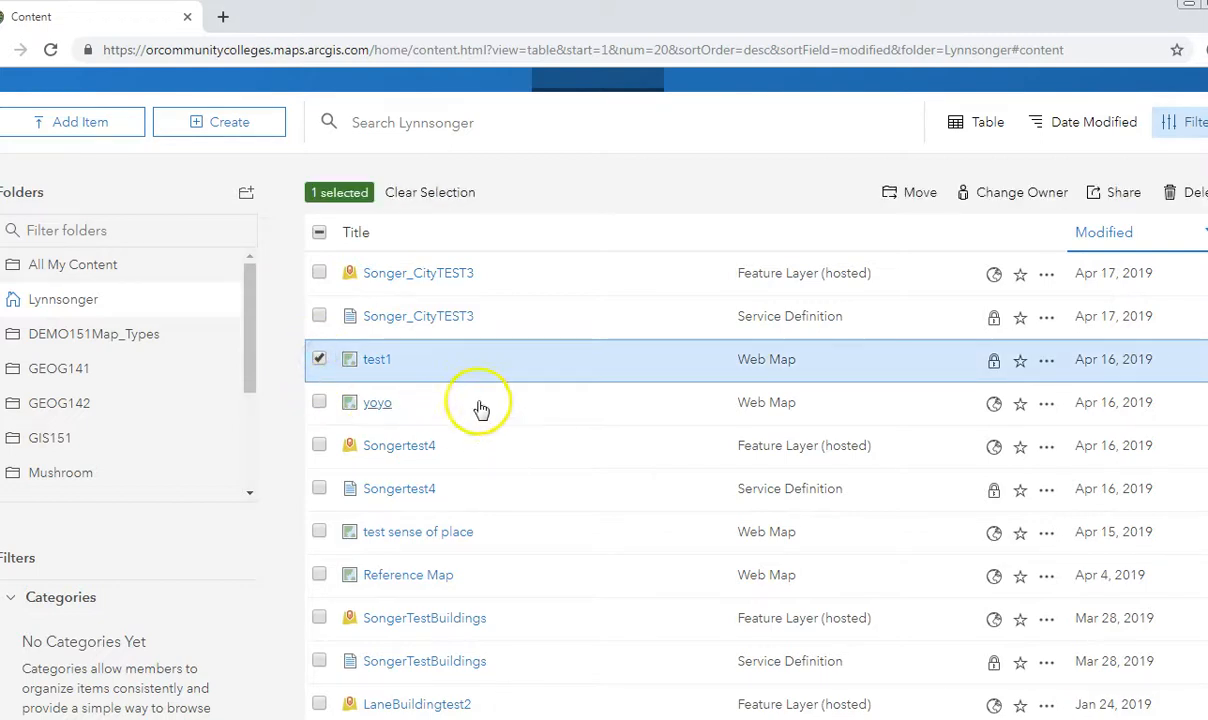
pyautogui.click(319, 402)
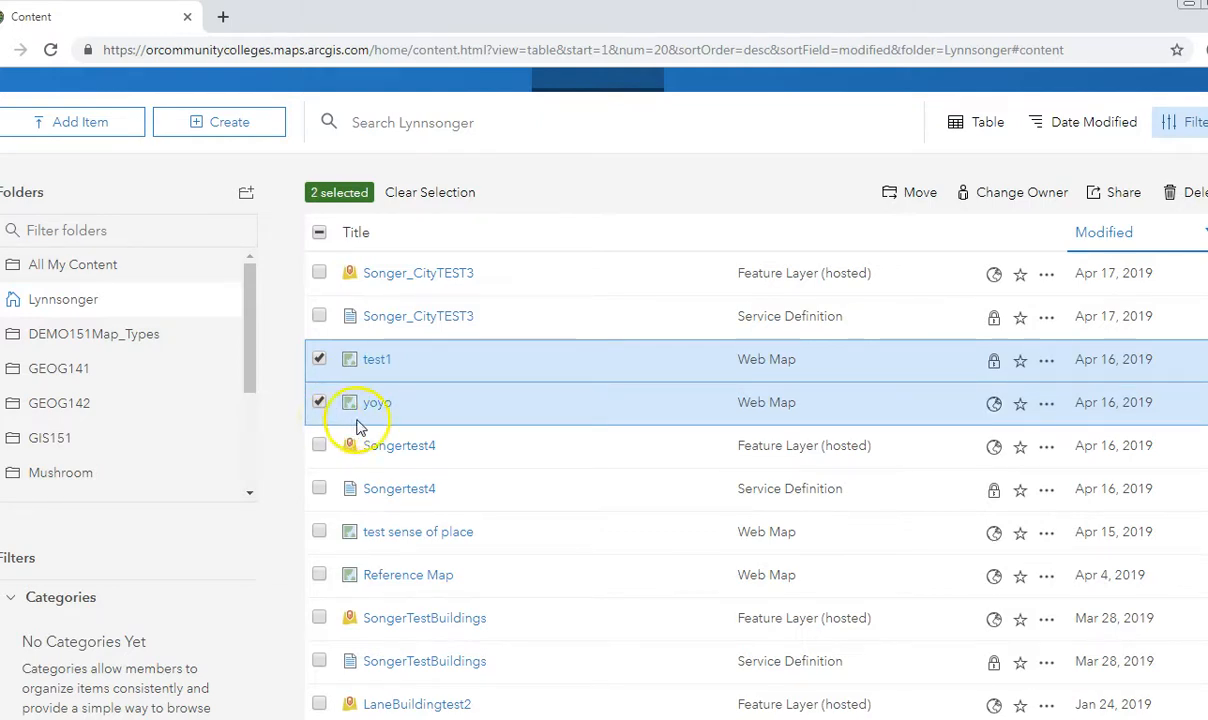
pyautogui.click(318, 445)
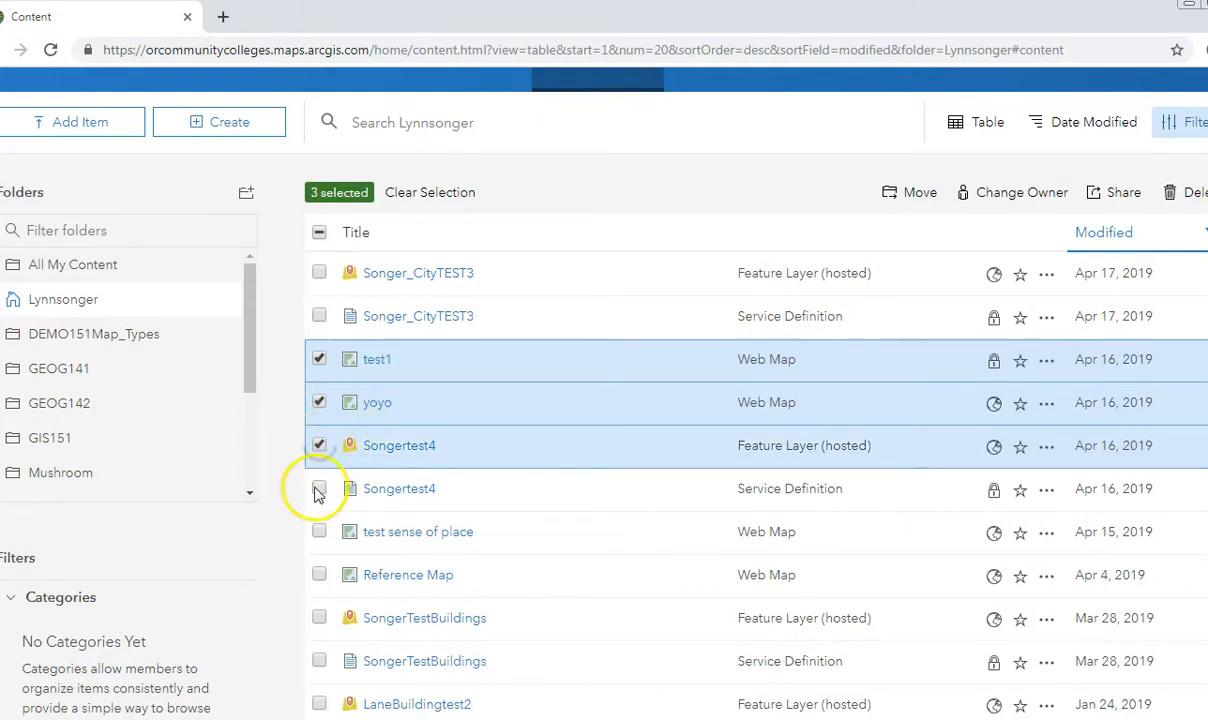
pyautogui.click(317, 488)
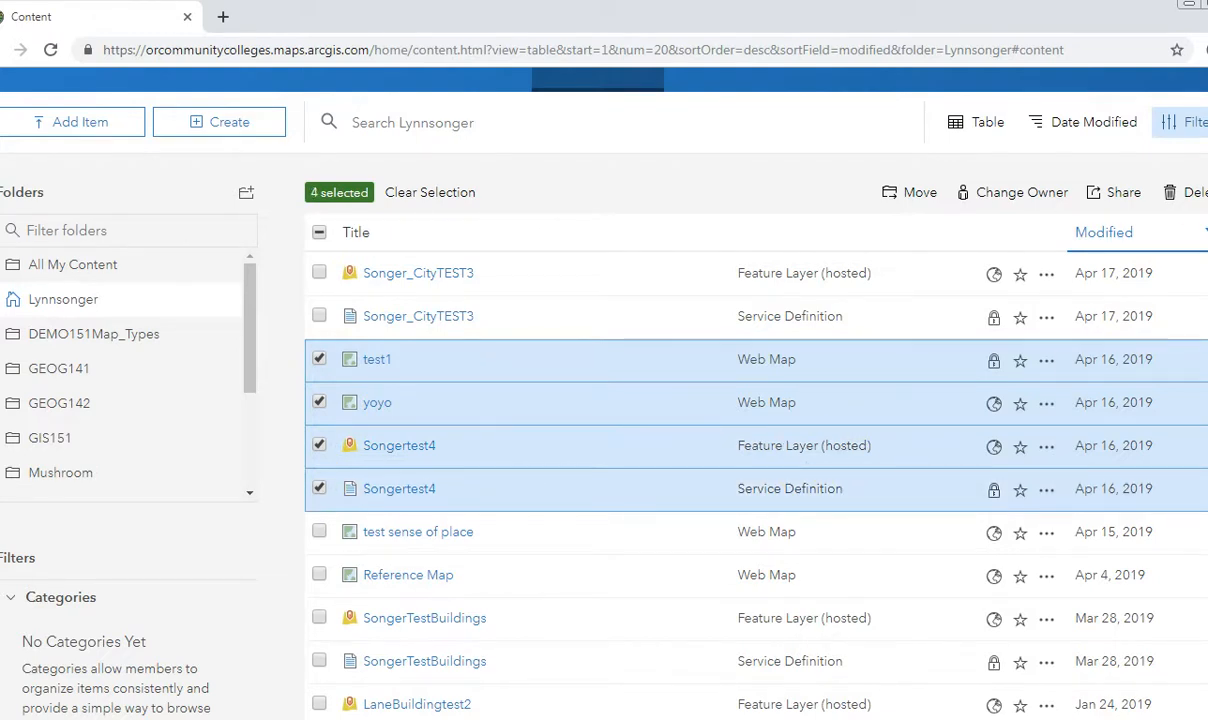
pyautogui.click(1195, 198)
pyautogui.click(677, 462)
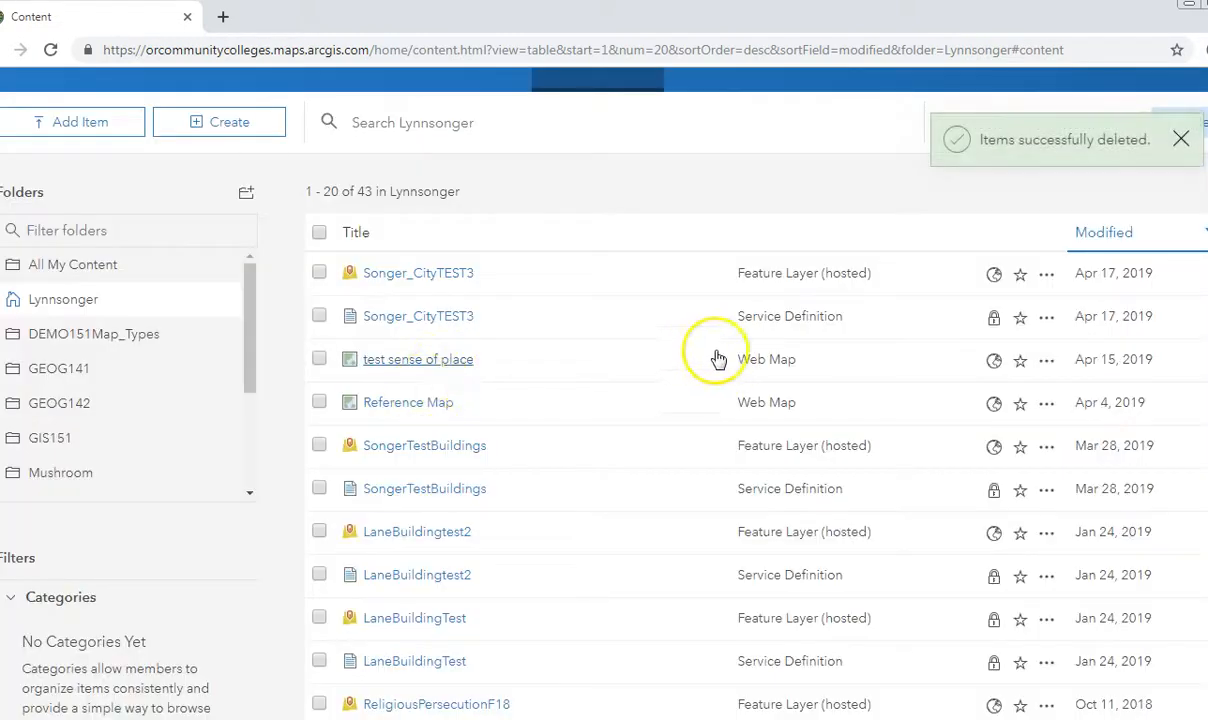
# Delete the Songer_CityTEST3 hosted feature layer and its service definition from the content list.
pyautogui.click(318, 274)
pyautogui.click(318, 318)
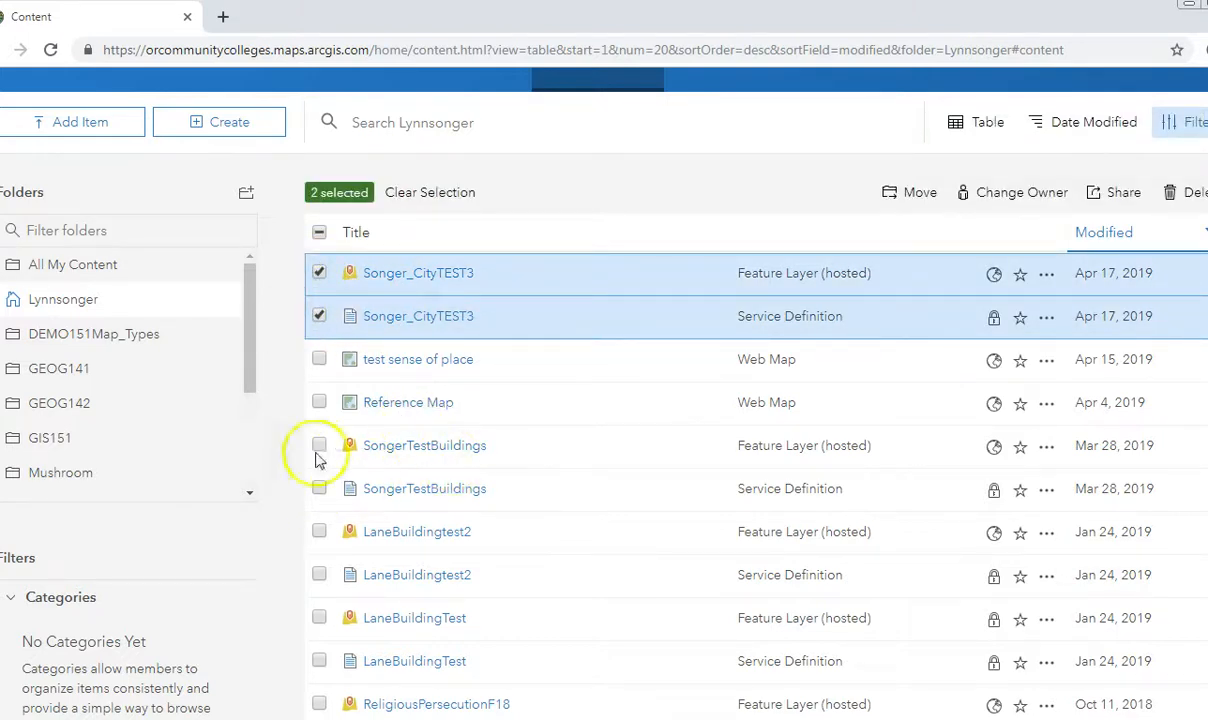
pyautogui.click(1197, 193)
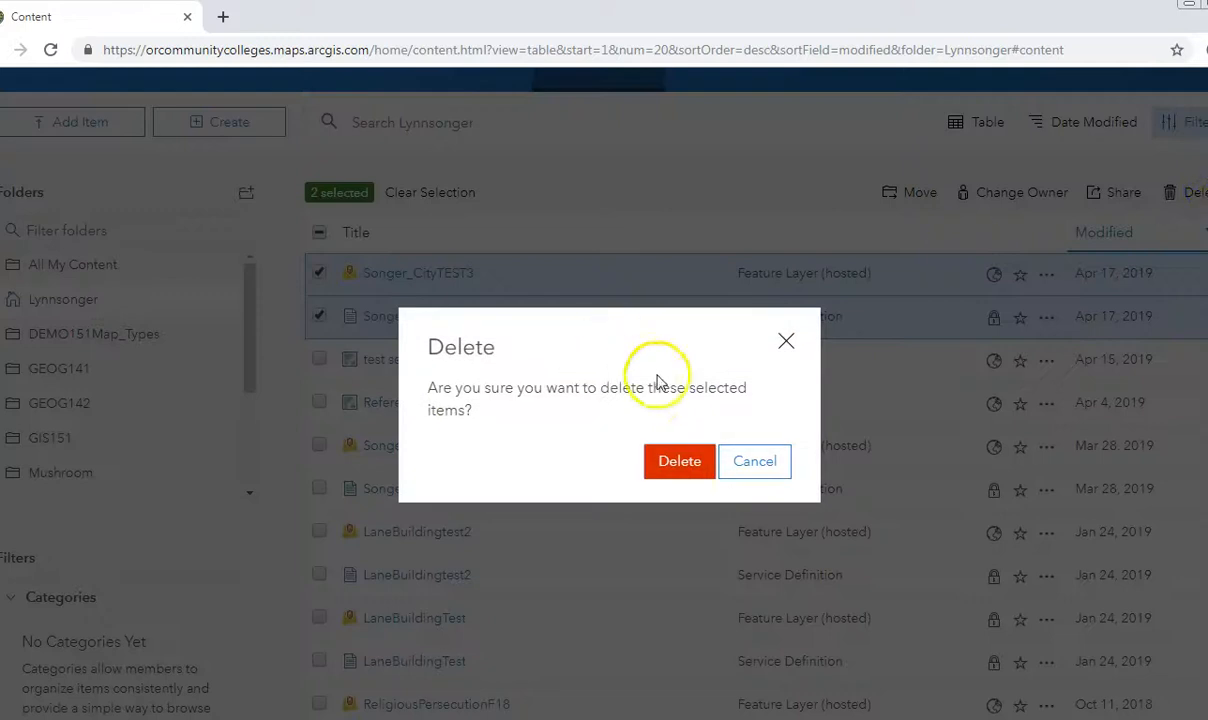
pyautogui.click(674, 468)
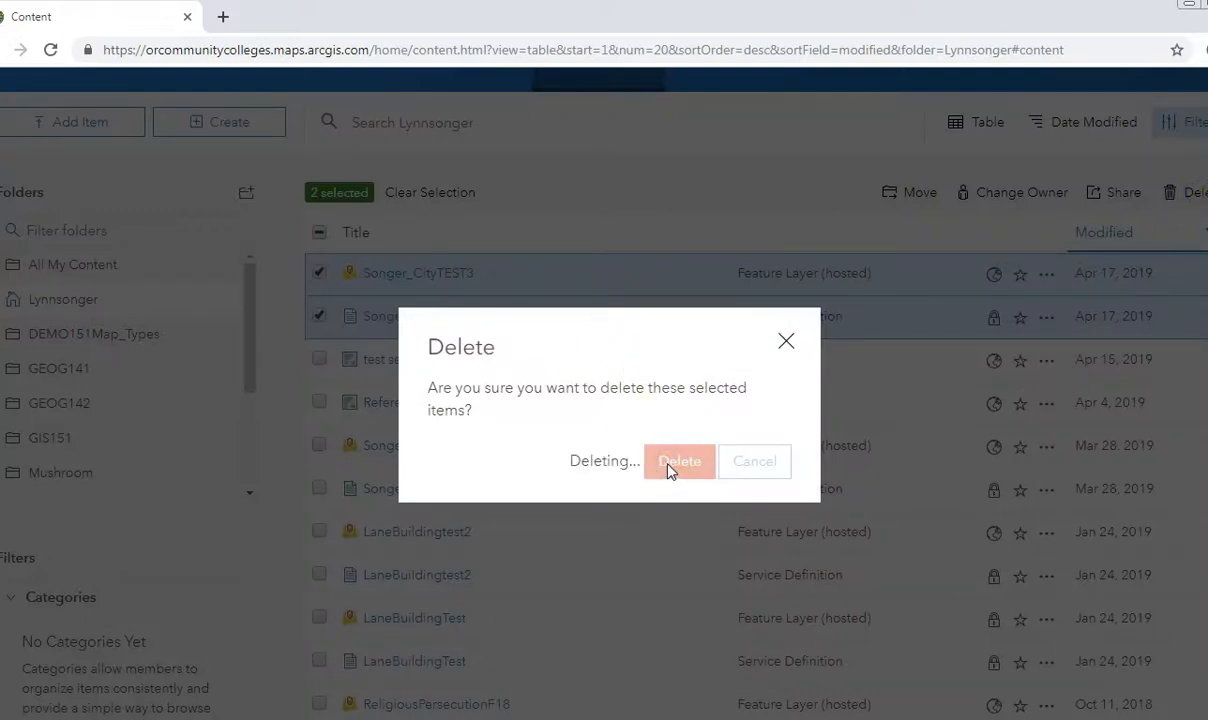